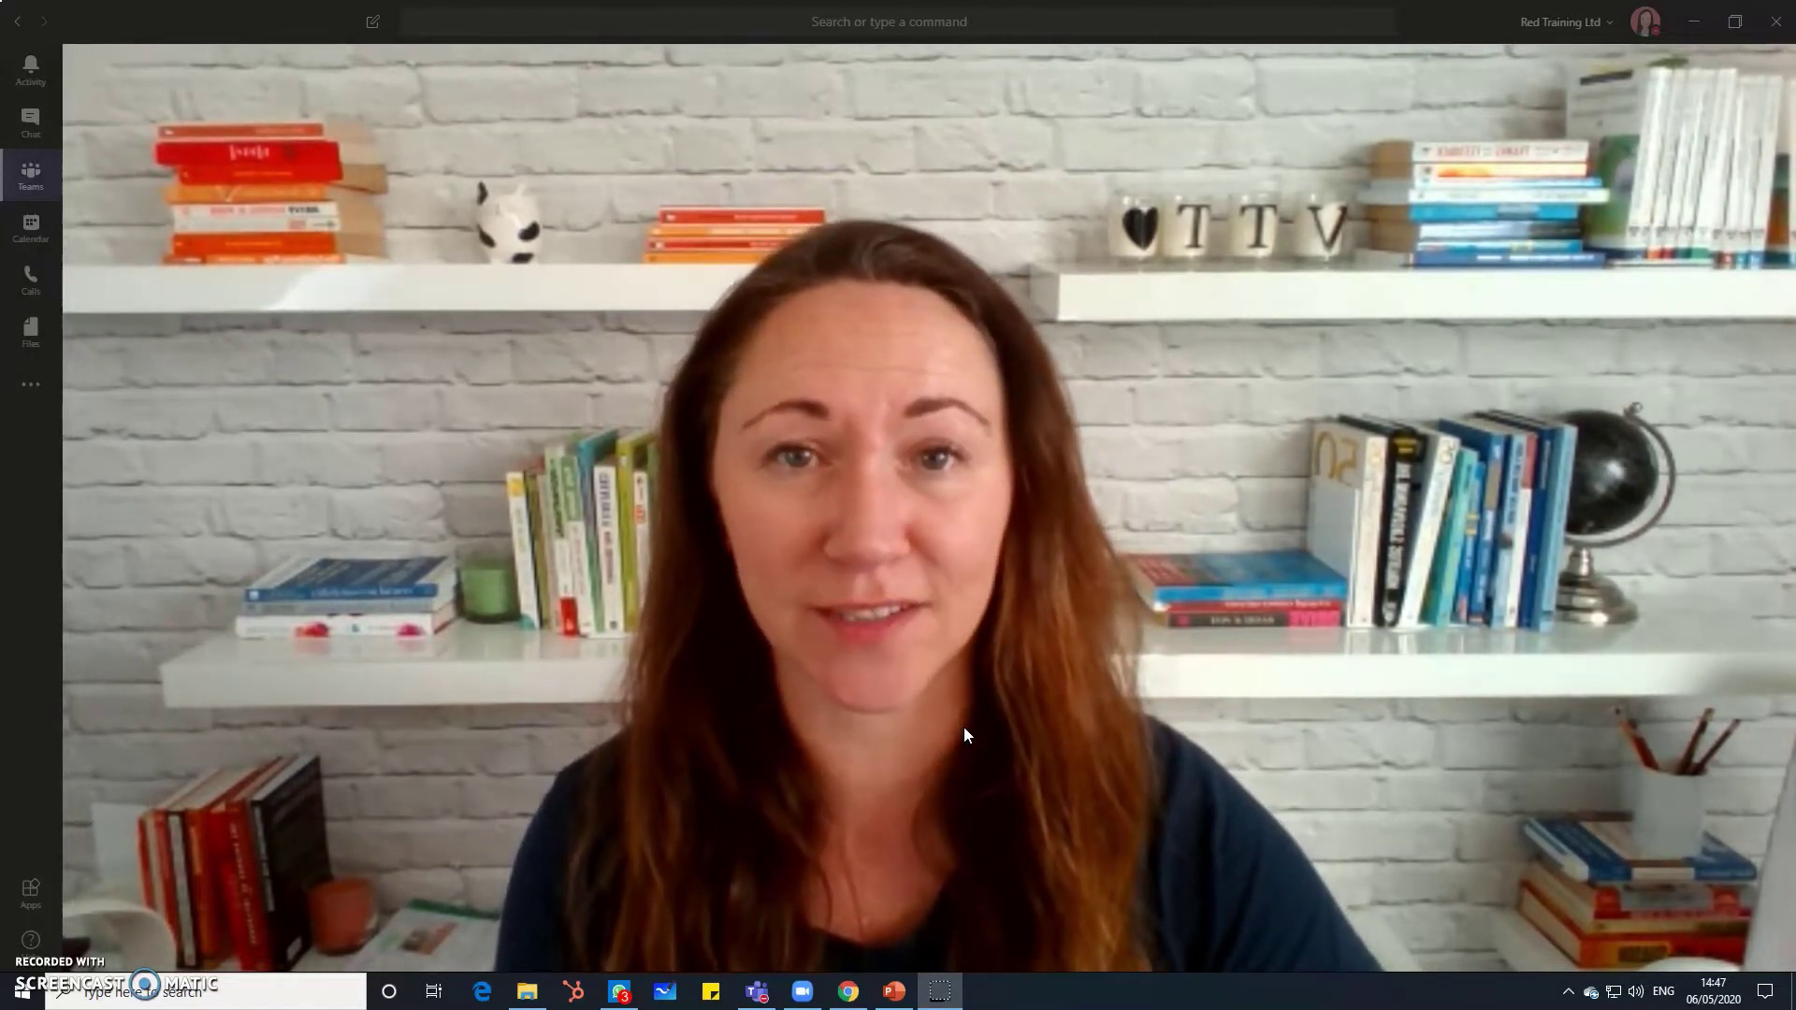
- Show the meeting conversation panel next to the call video, ready for a reply
{"action": "mouse_move", "coordinate": [811, 794]}
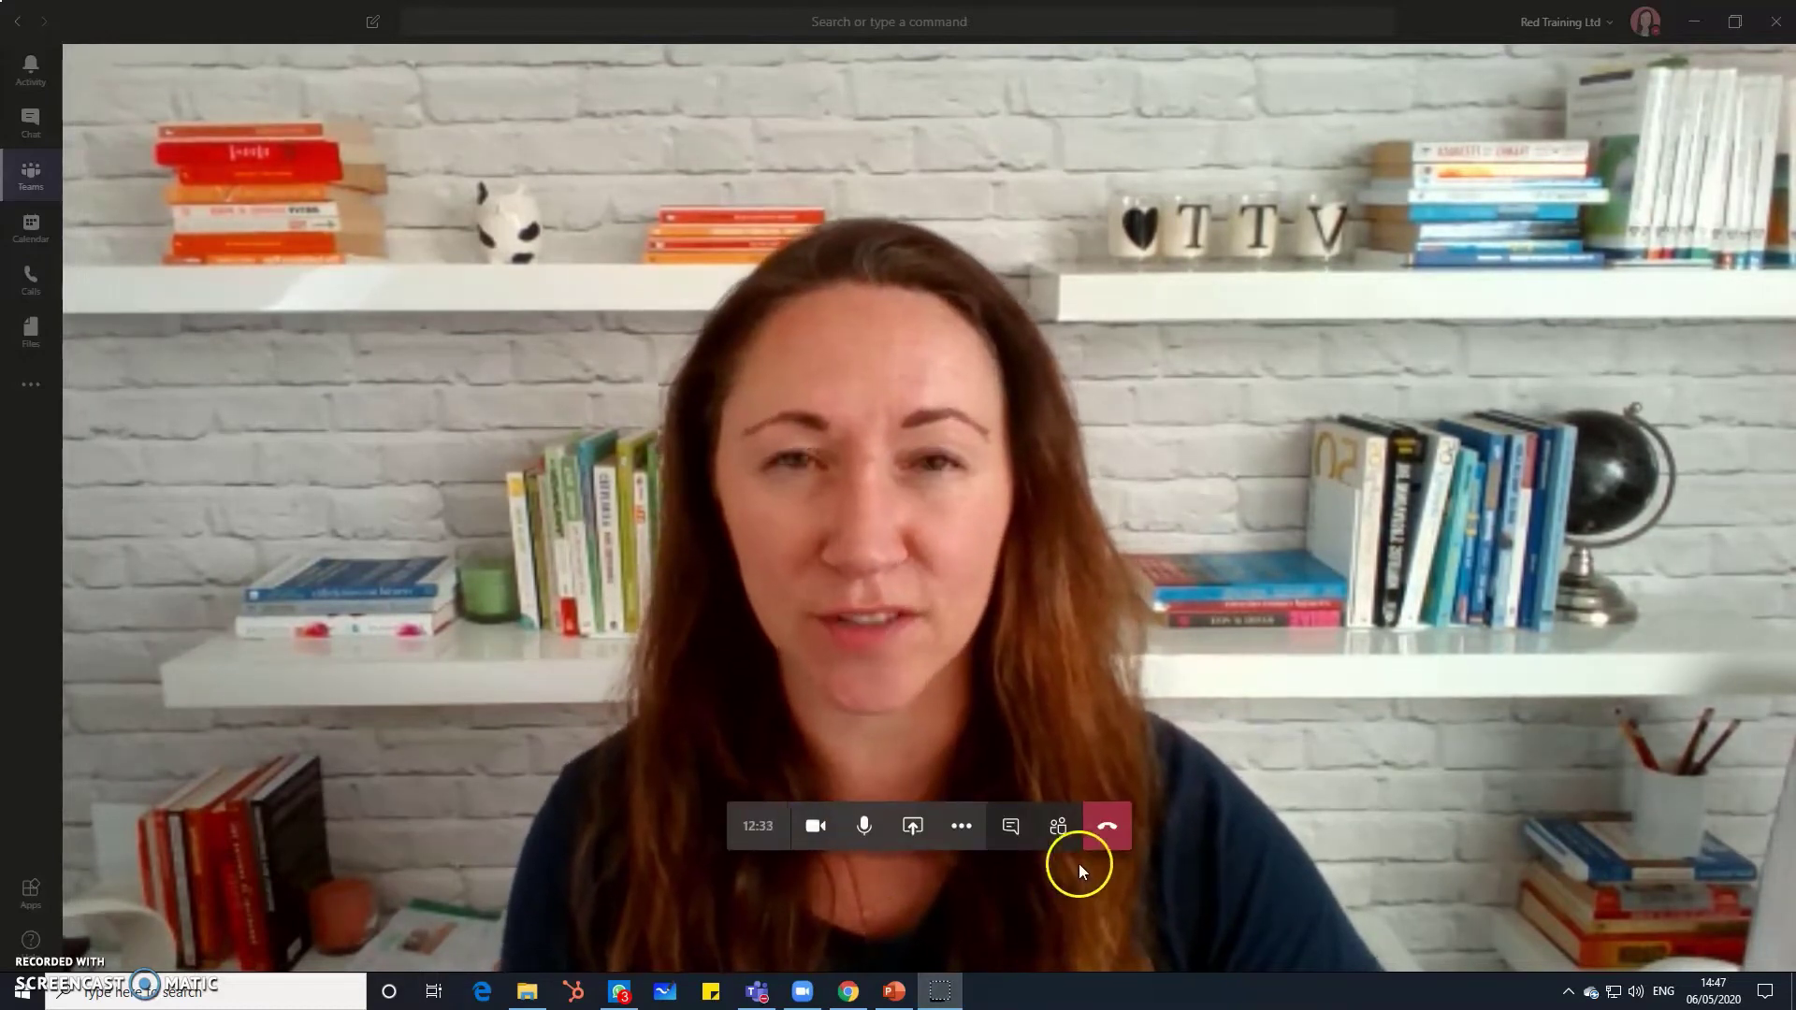
{"action": "left_click", "coordinate": [1022, 846]}
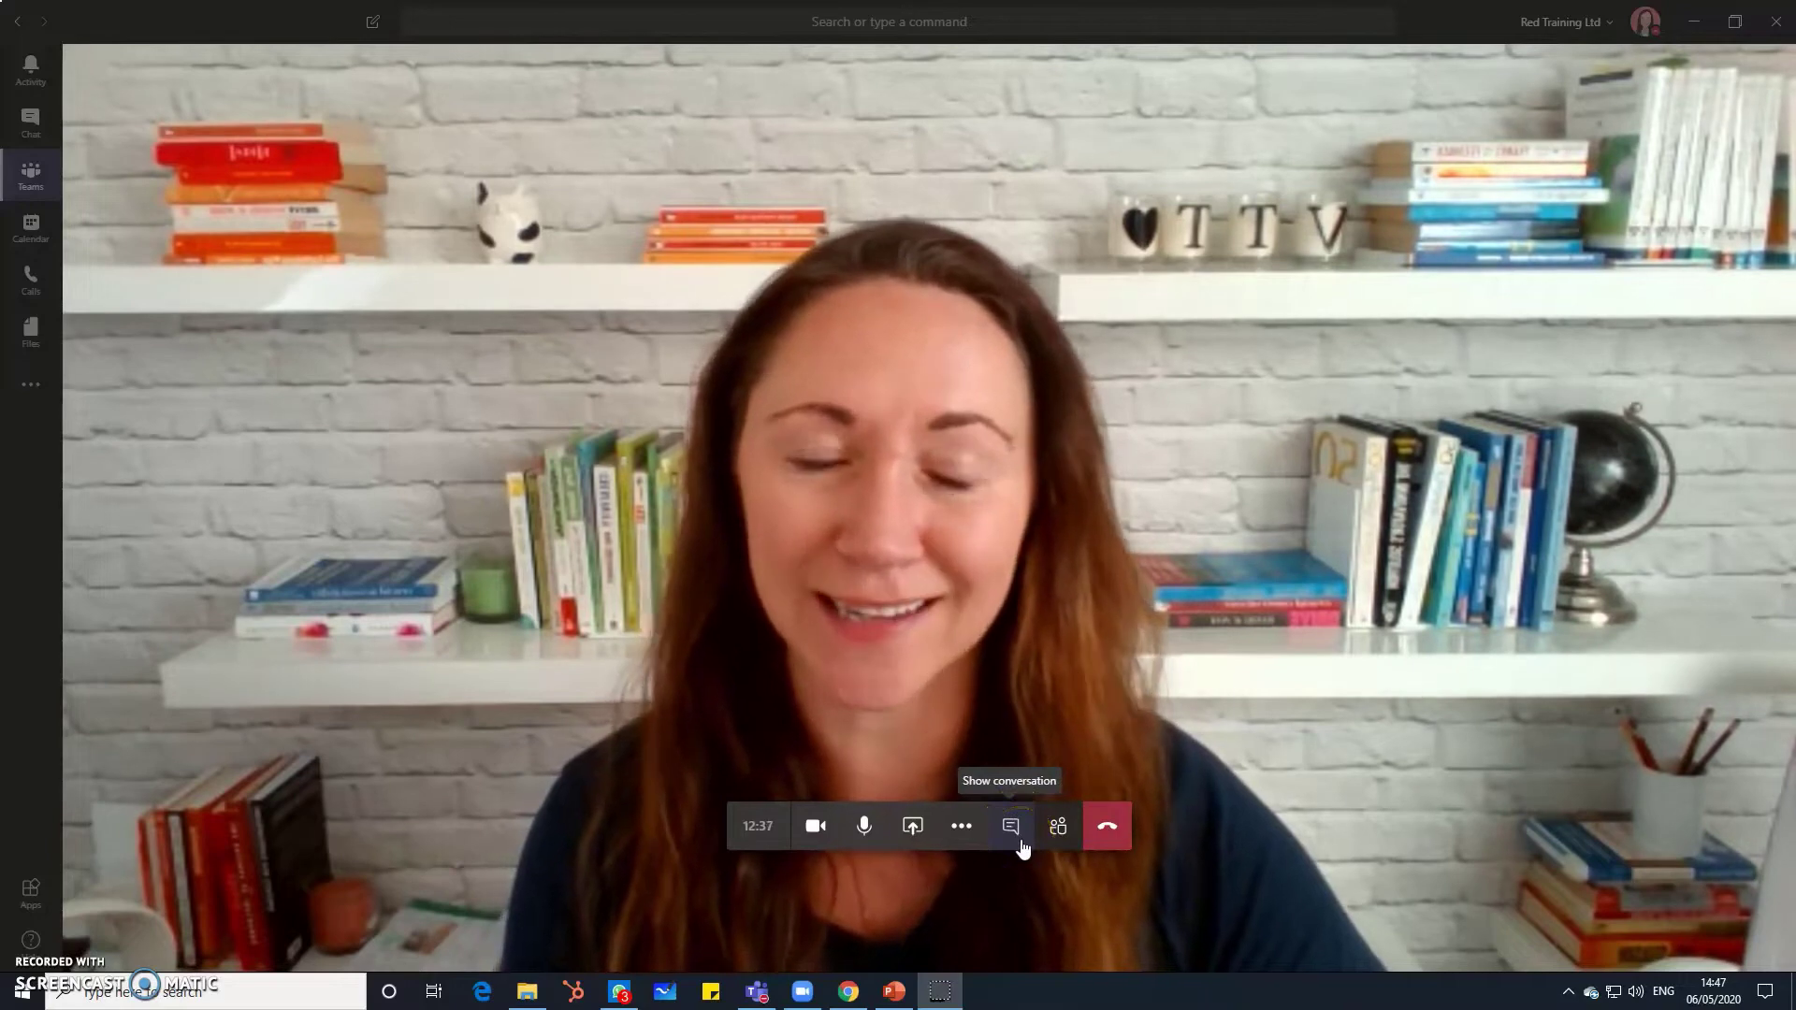
{"action": "left_click", "coordinate": [1017, 834]}
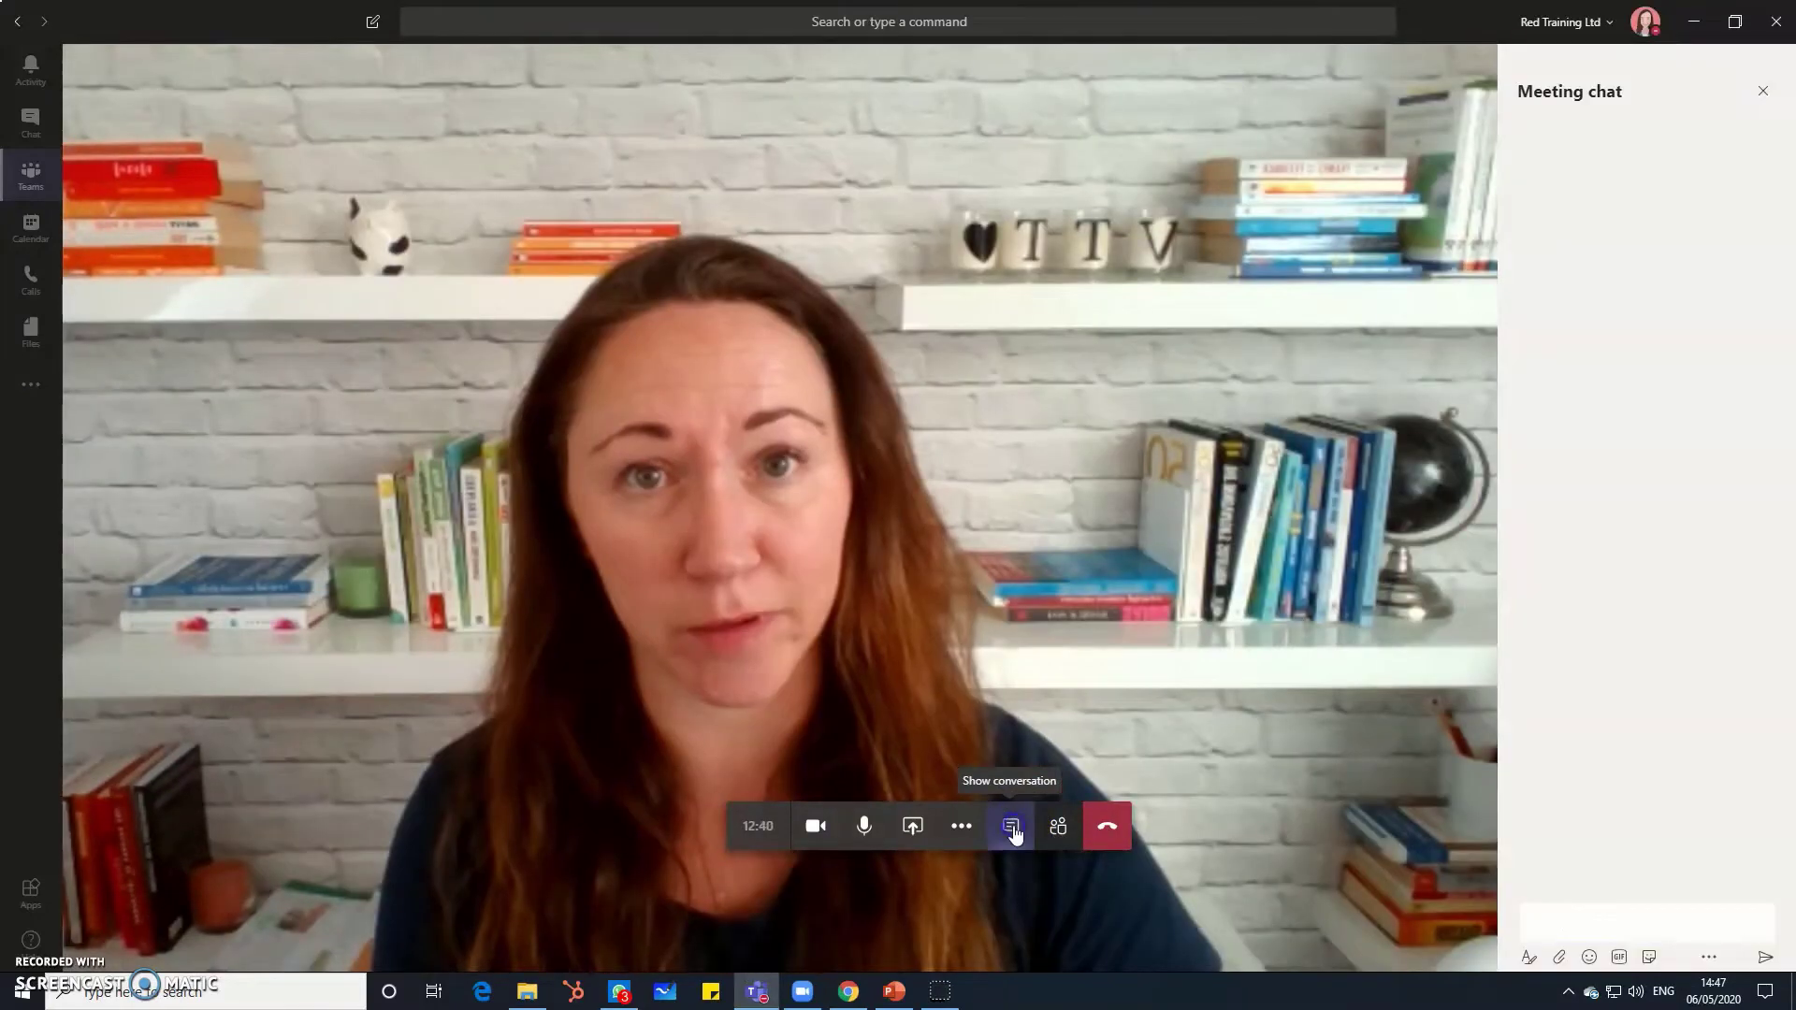
{"action": "left_click", "coordinate": [1010, 842]}
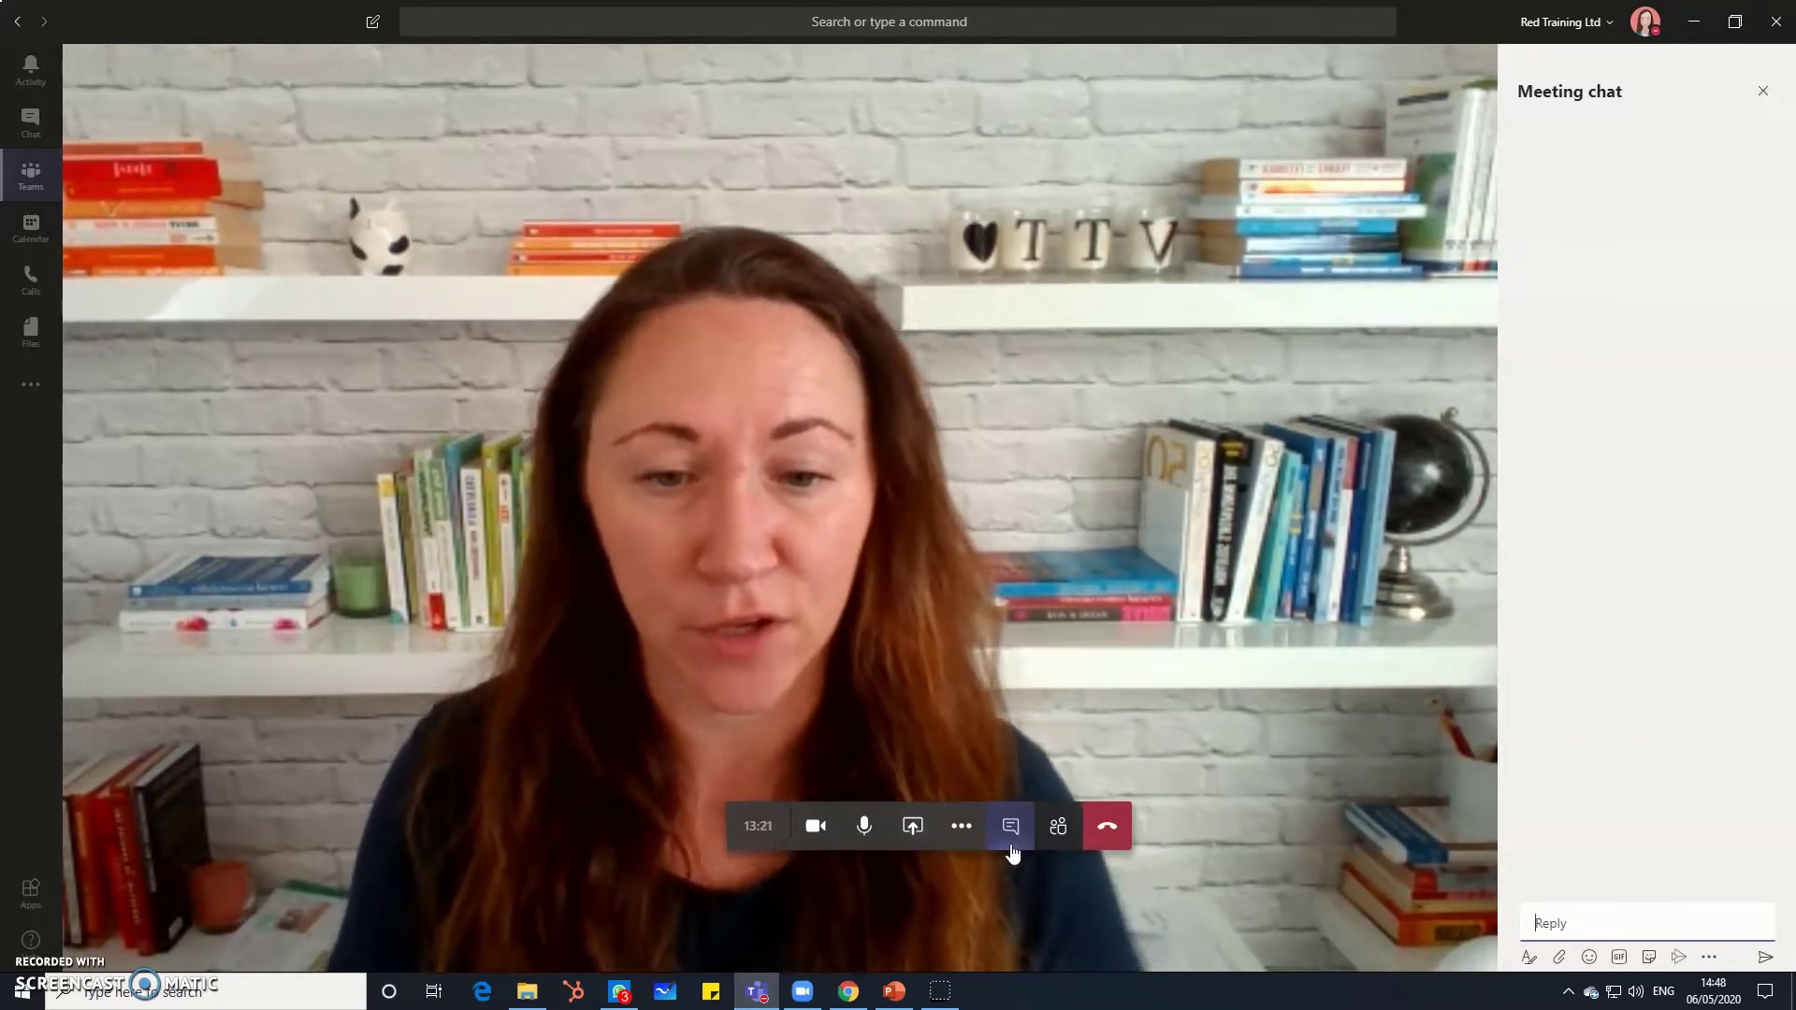
- Turn off the camera, return to Cool Things in Teams Chat, and expand the new-post editor
{"action": "left_click", "coordinate": [823, 825]}
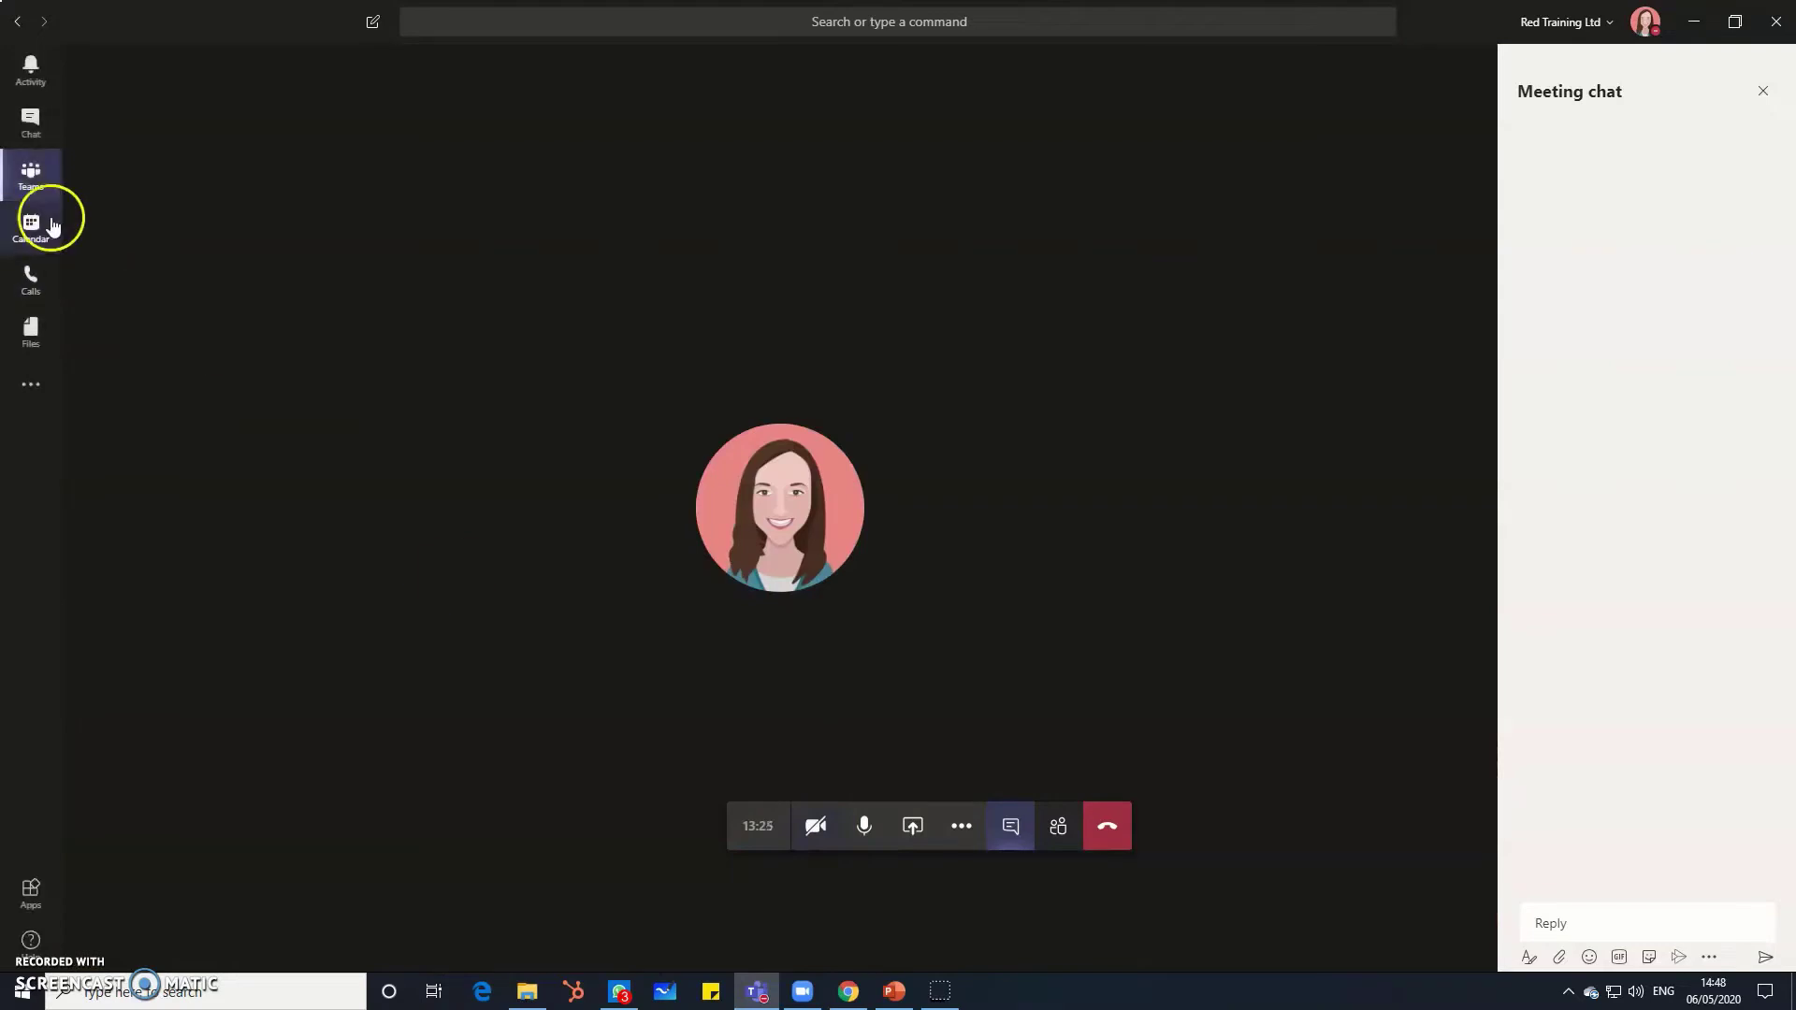
{"action": "left_click", "coordinate": [32, 187]}
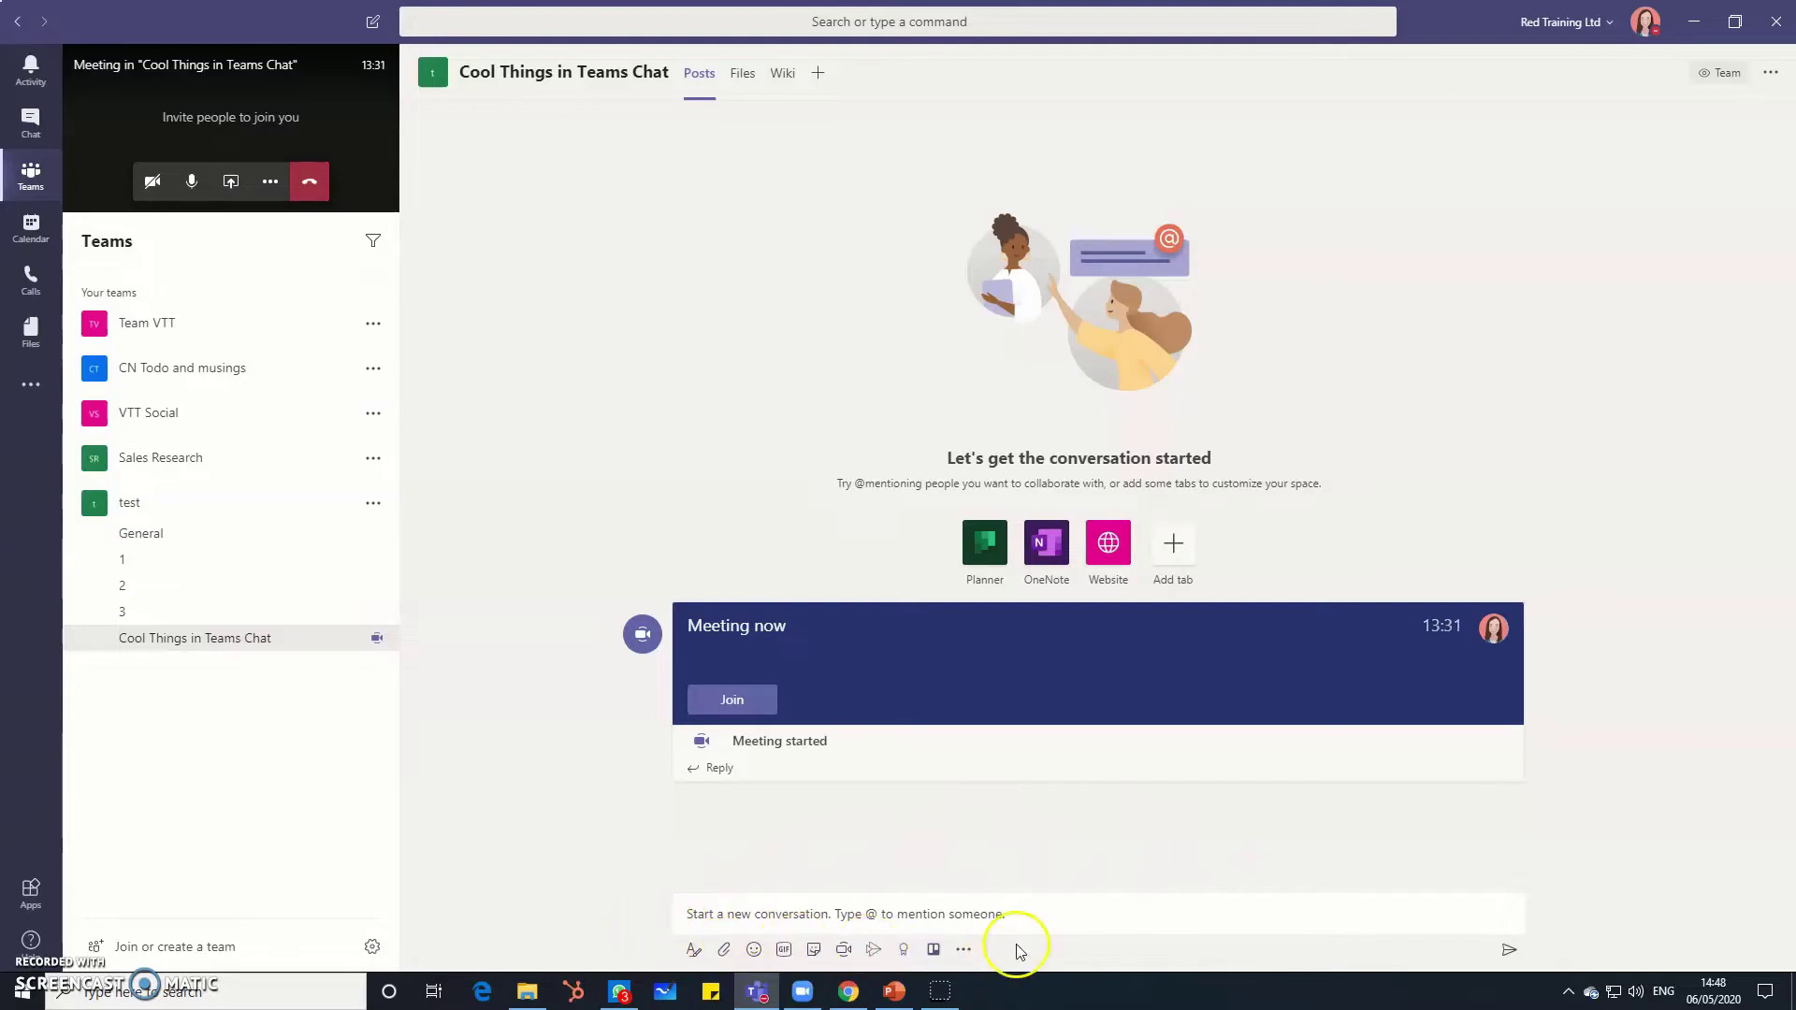
{"action": "left_click", "coordinate": [693, 951]}
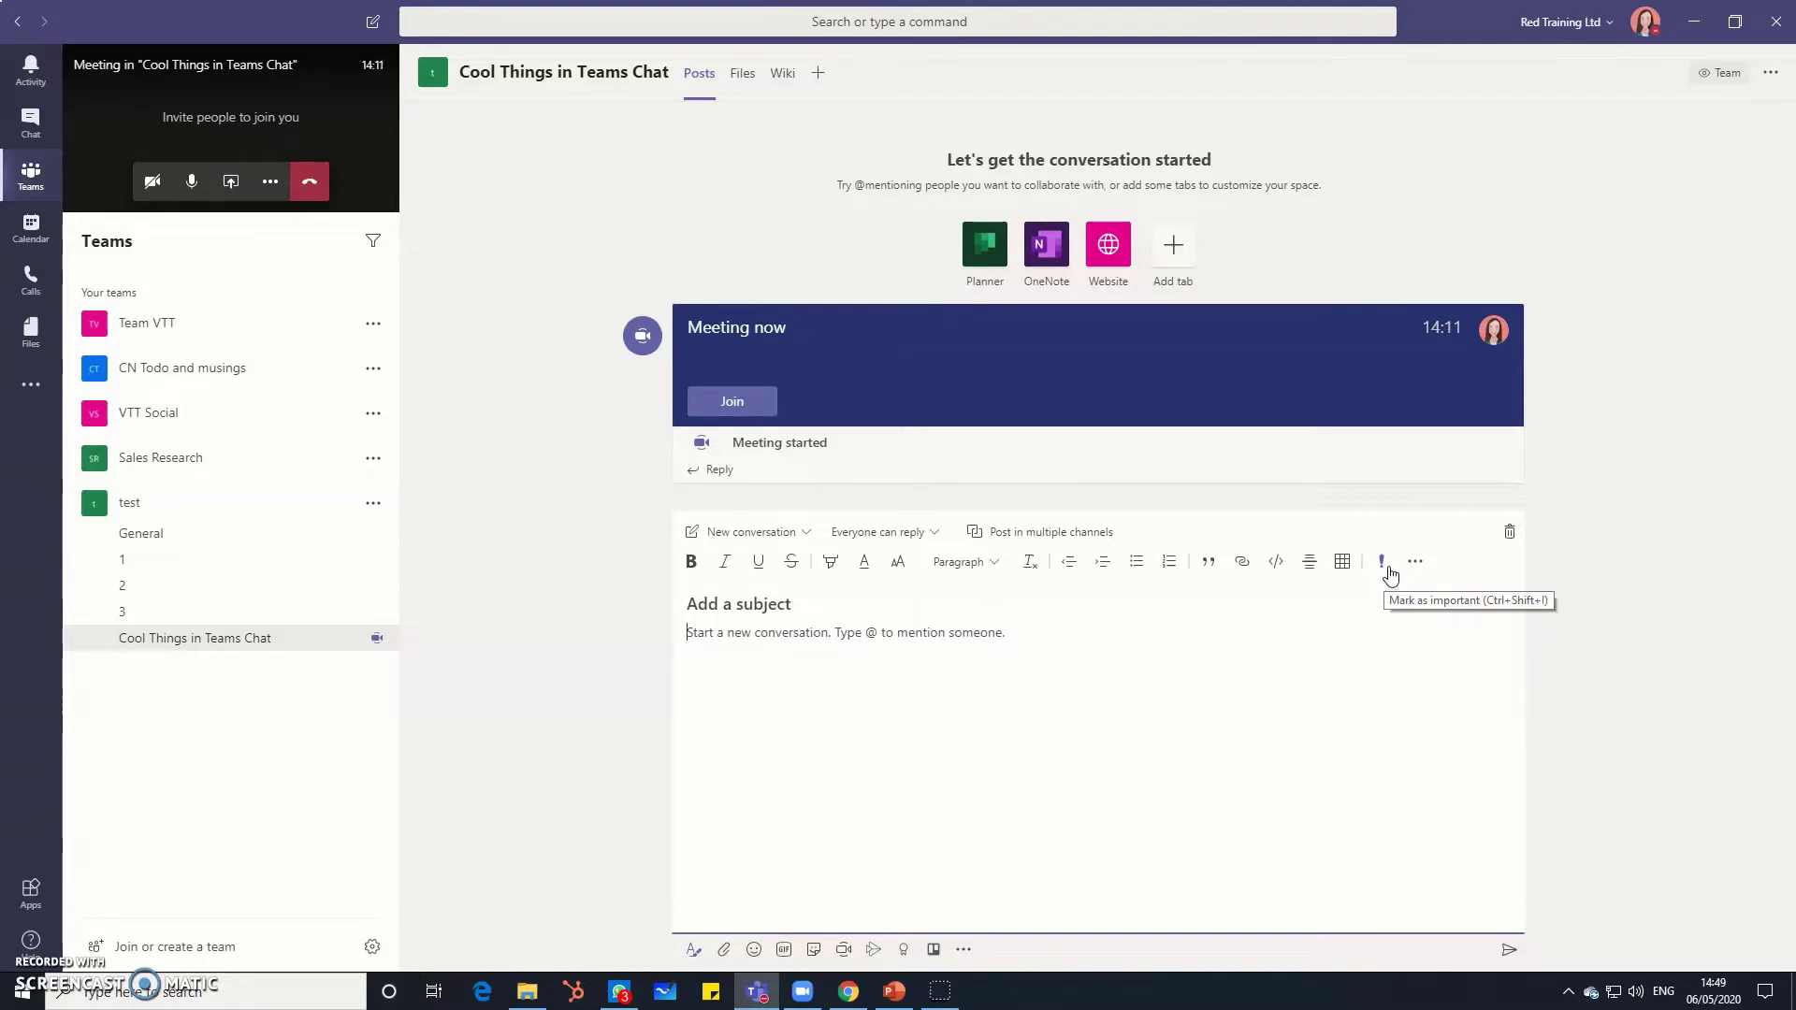
{"action": "left_click", "coordinate": [1418, 562]}
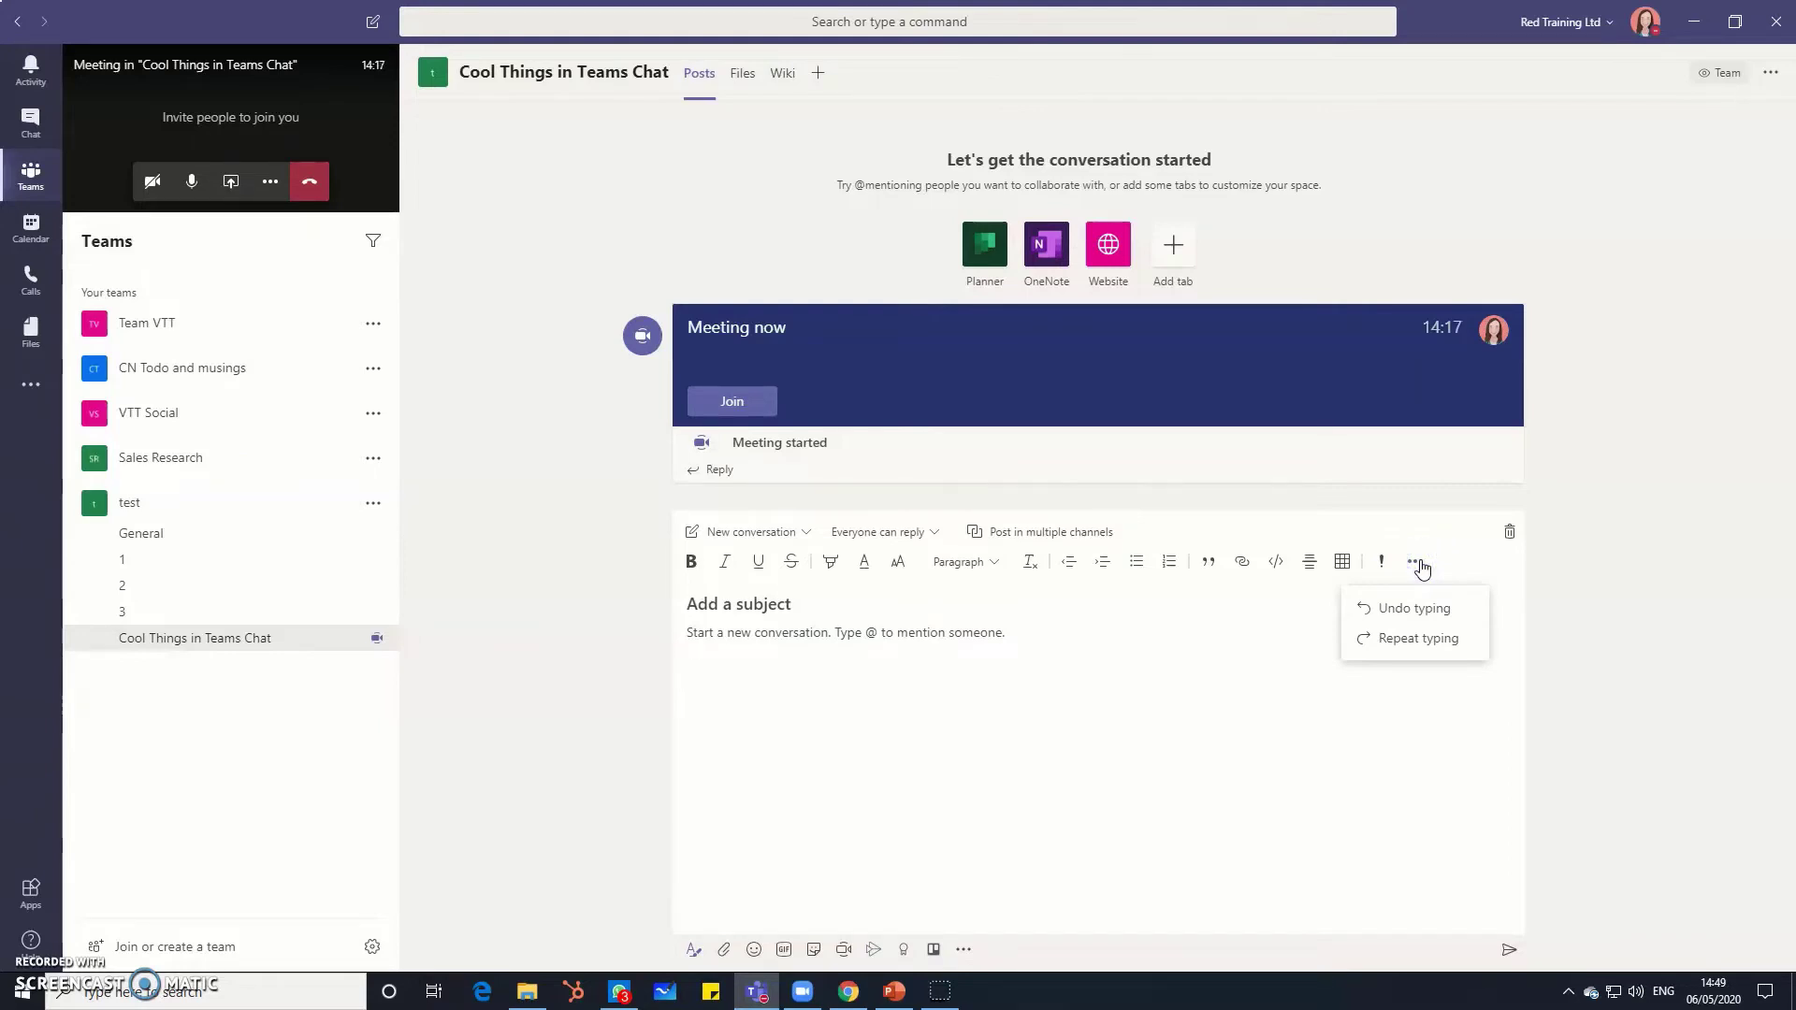
{"action": "left_click", "coordinate": [1513, 538]}
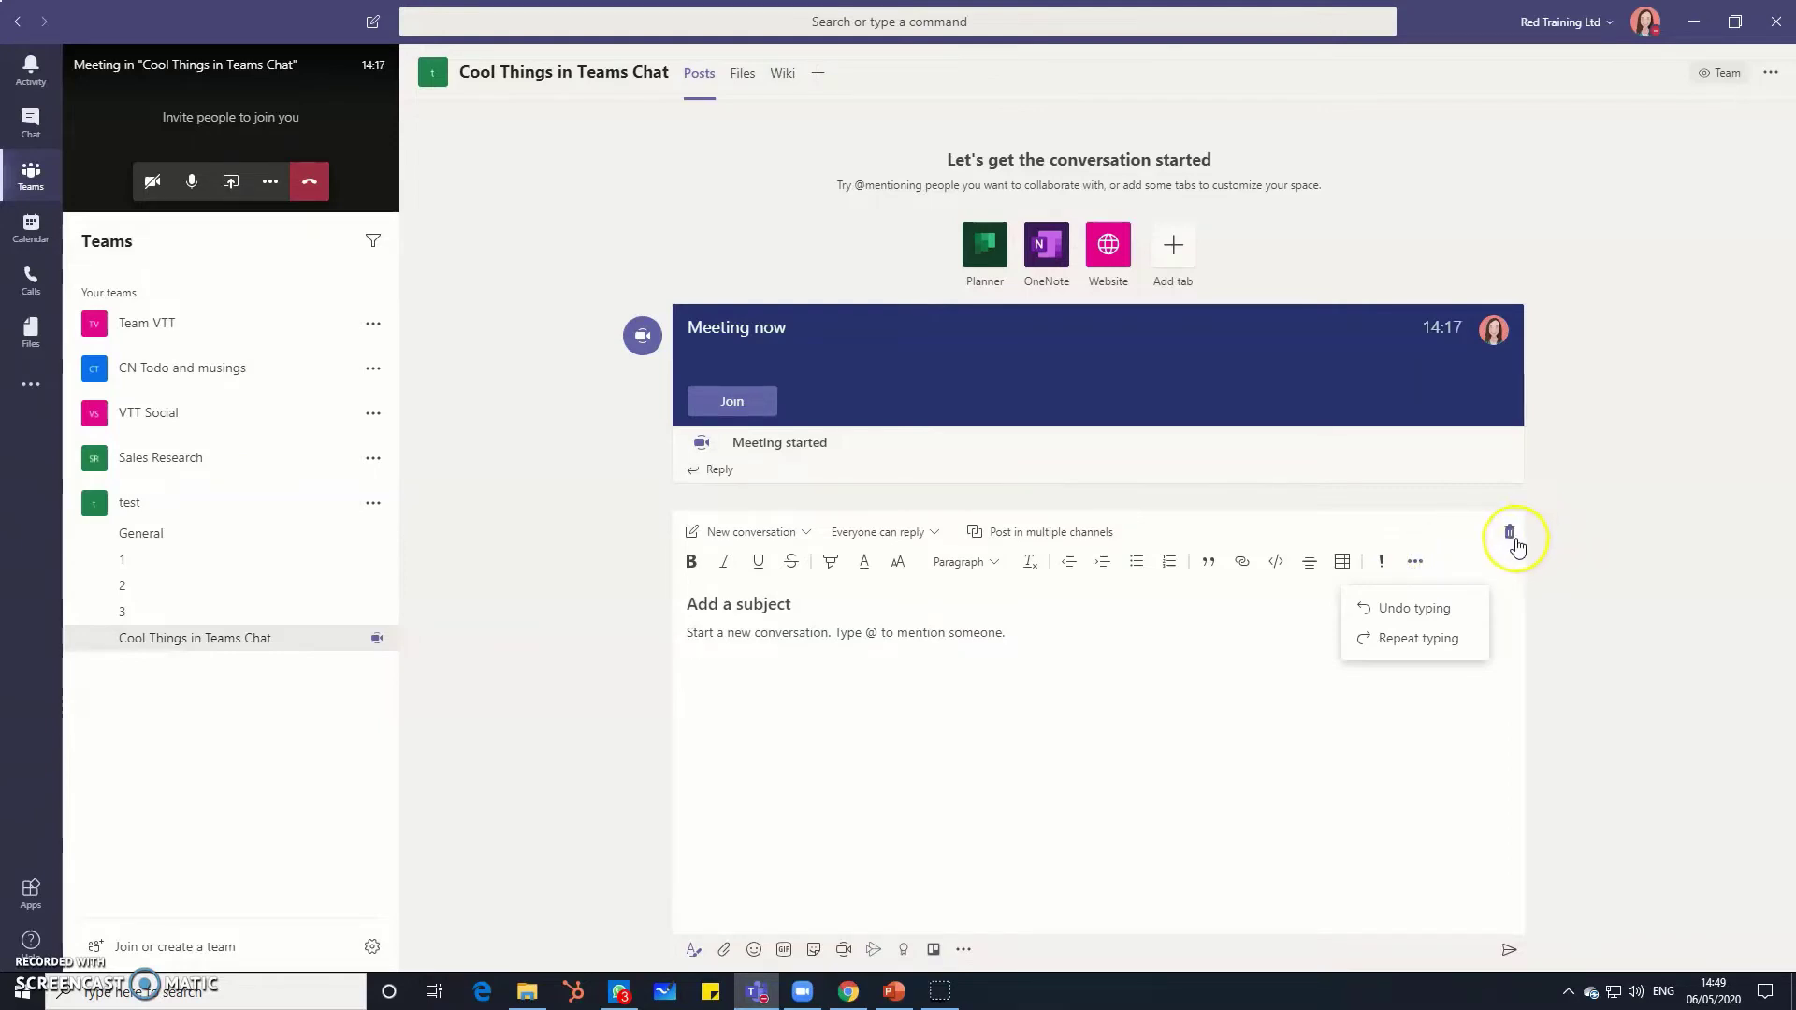
- Upload VTT Virtual TTT Brochure.pptx from this computer as an attachment to the draft post
{"action": "left_click", "coordinate": [728, 950]}
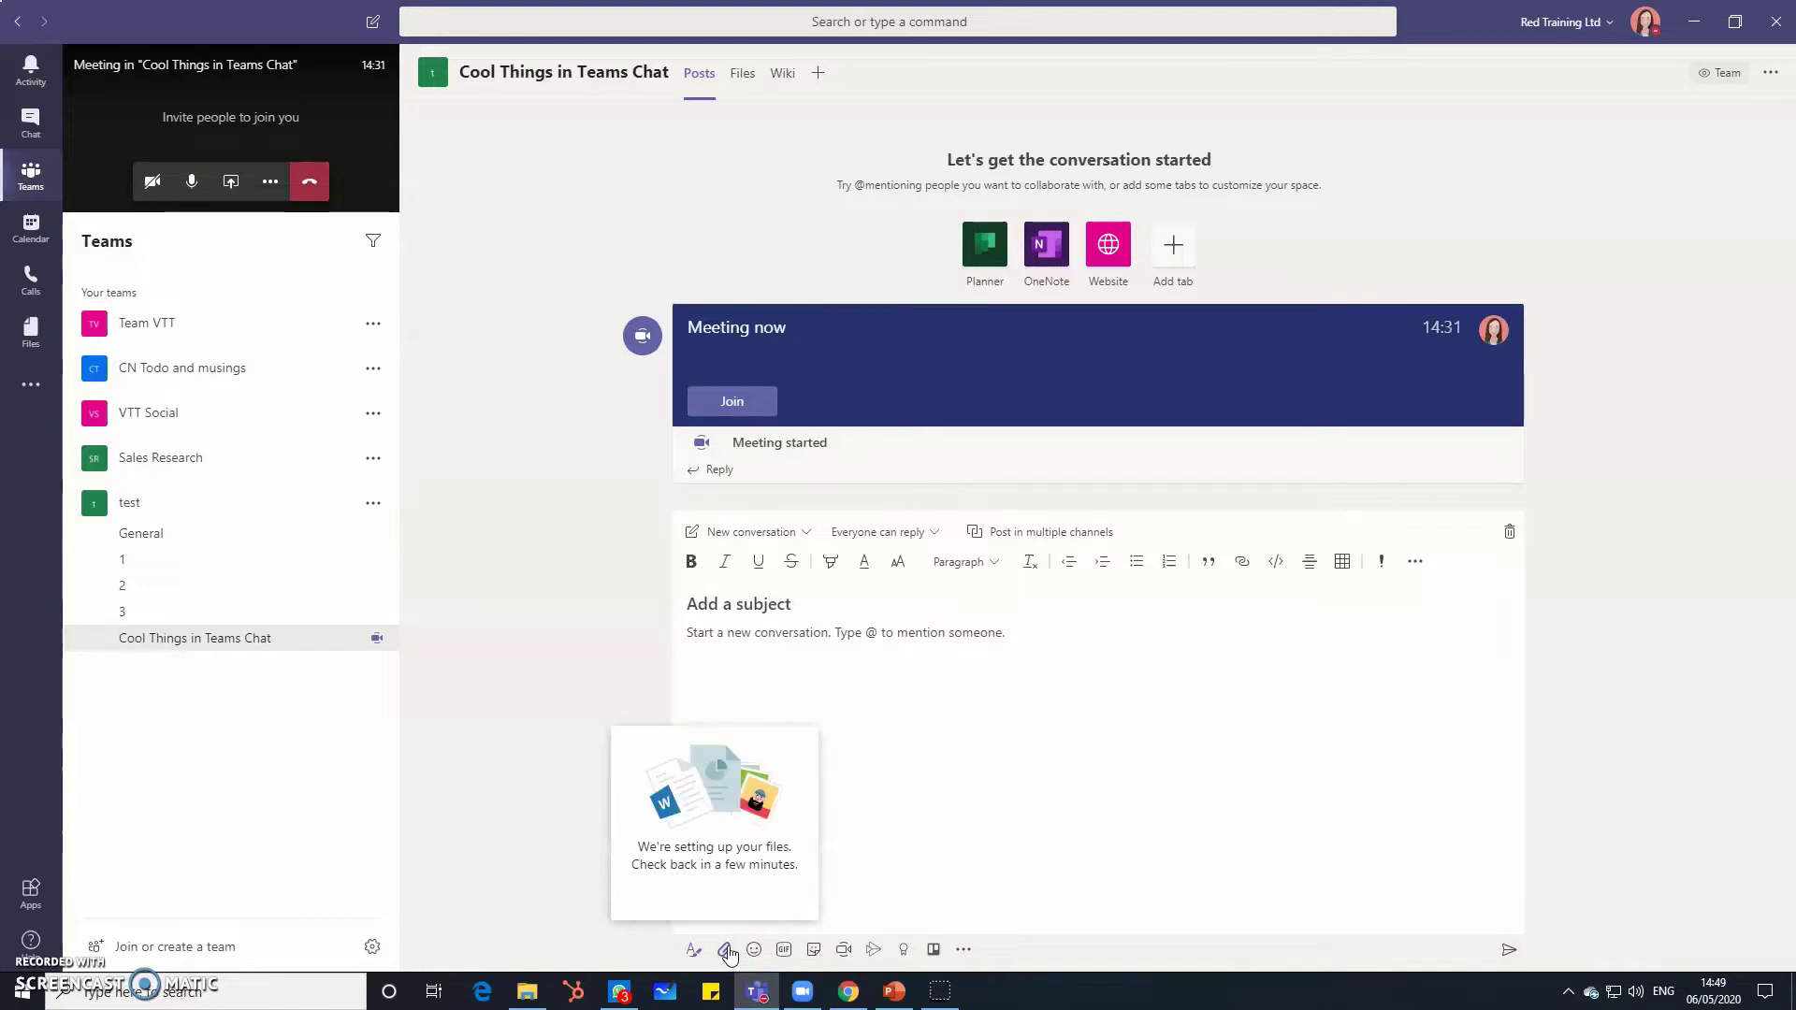
{"action": "left_click", "coordinate": [718, 904]}
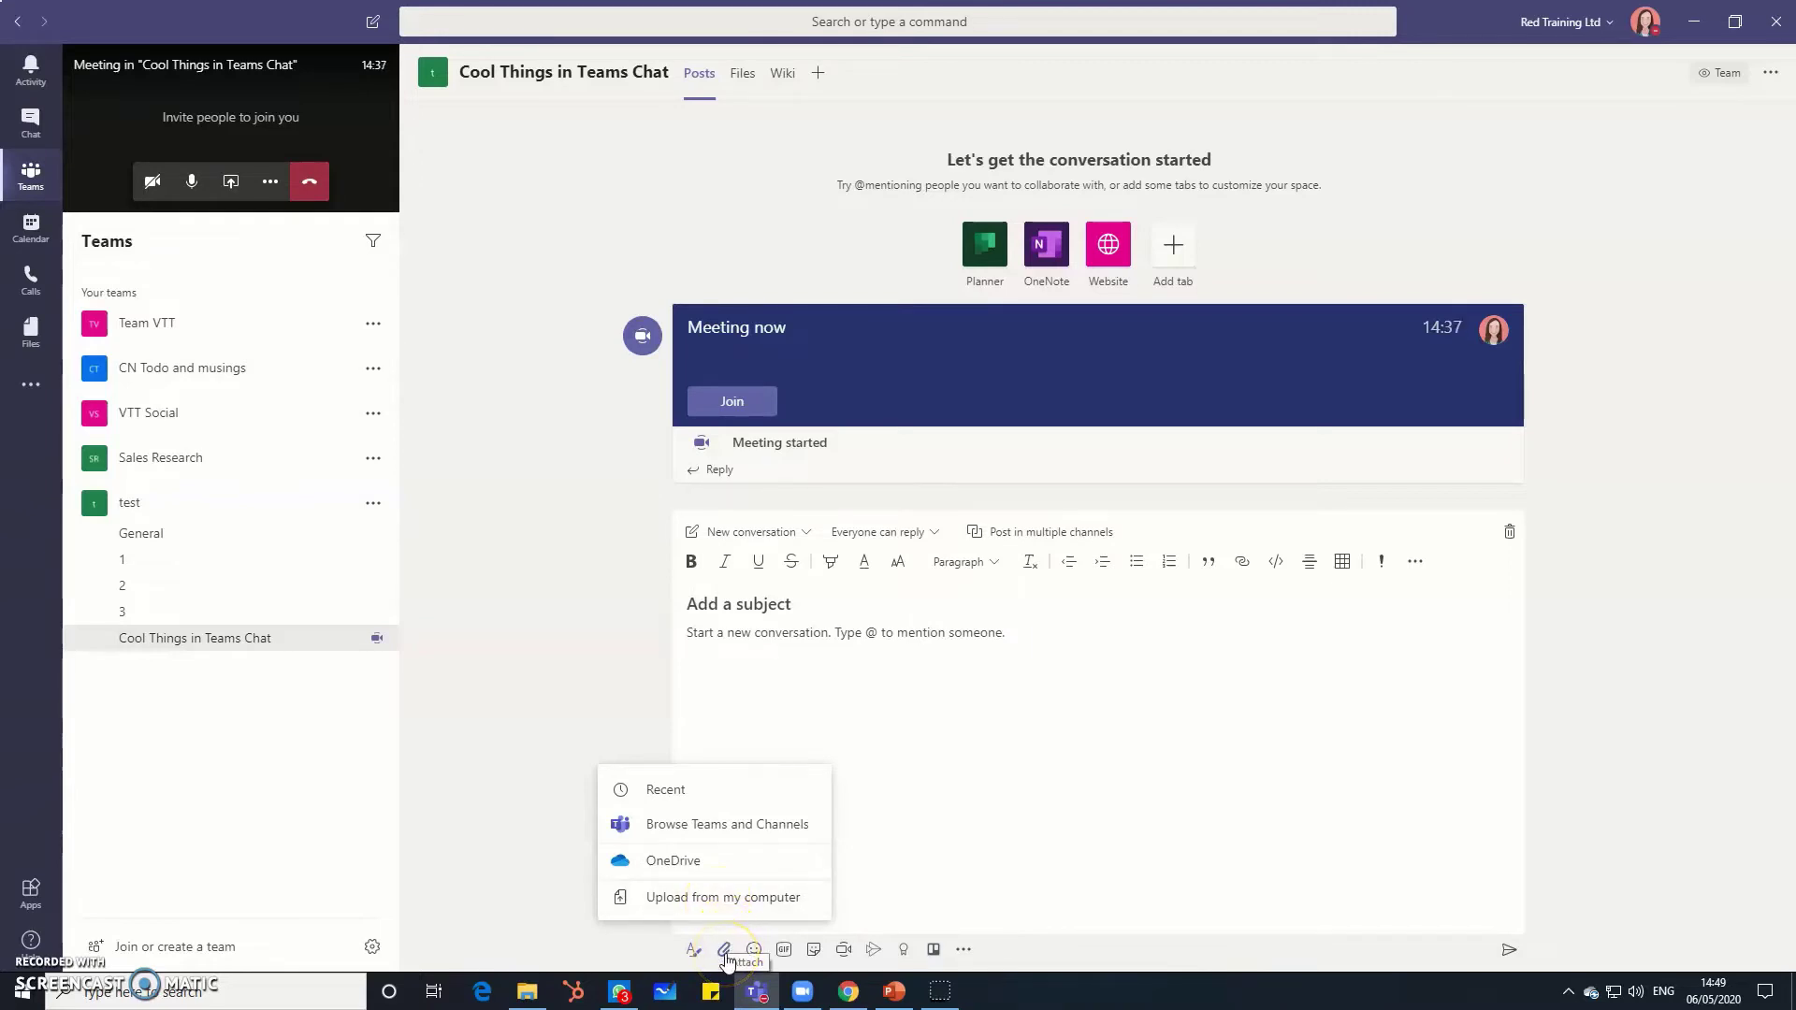
{"action": "left_click", "coordinate": [716, 904]}
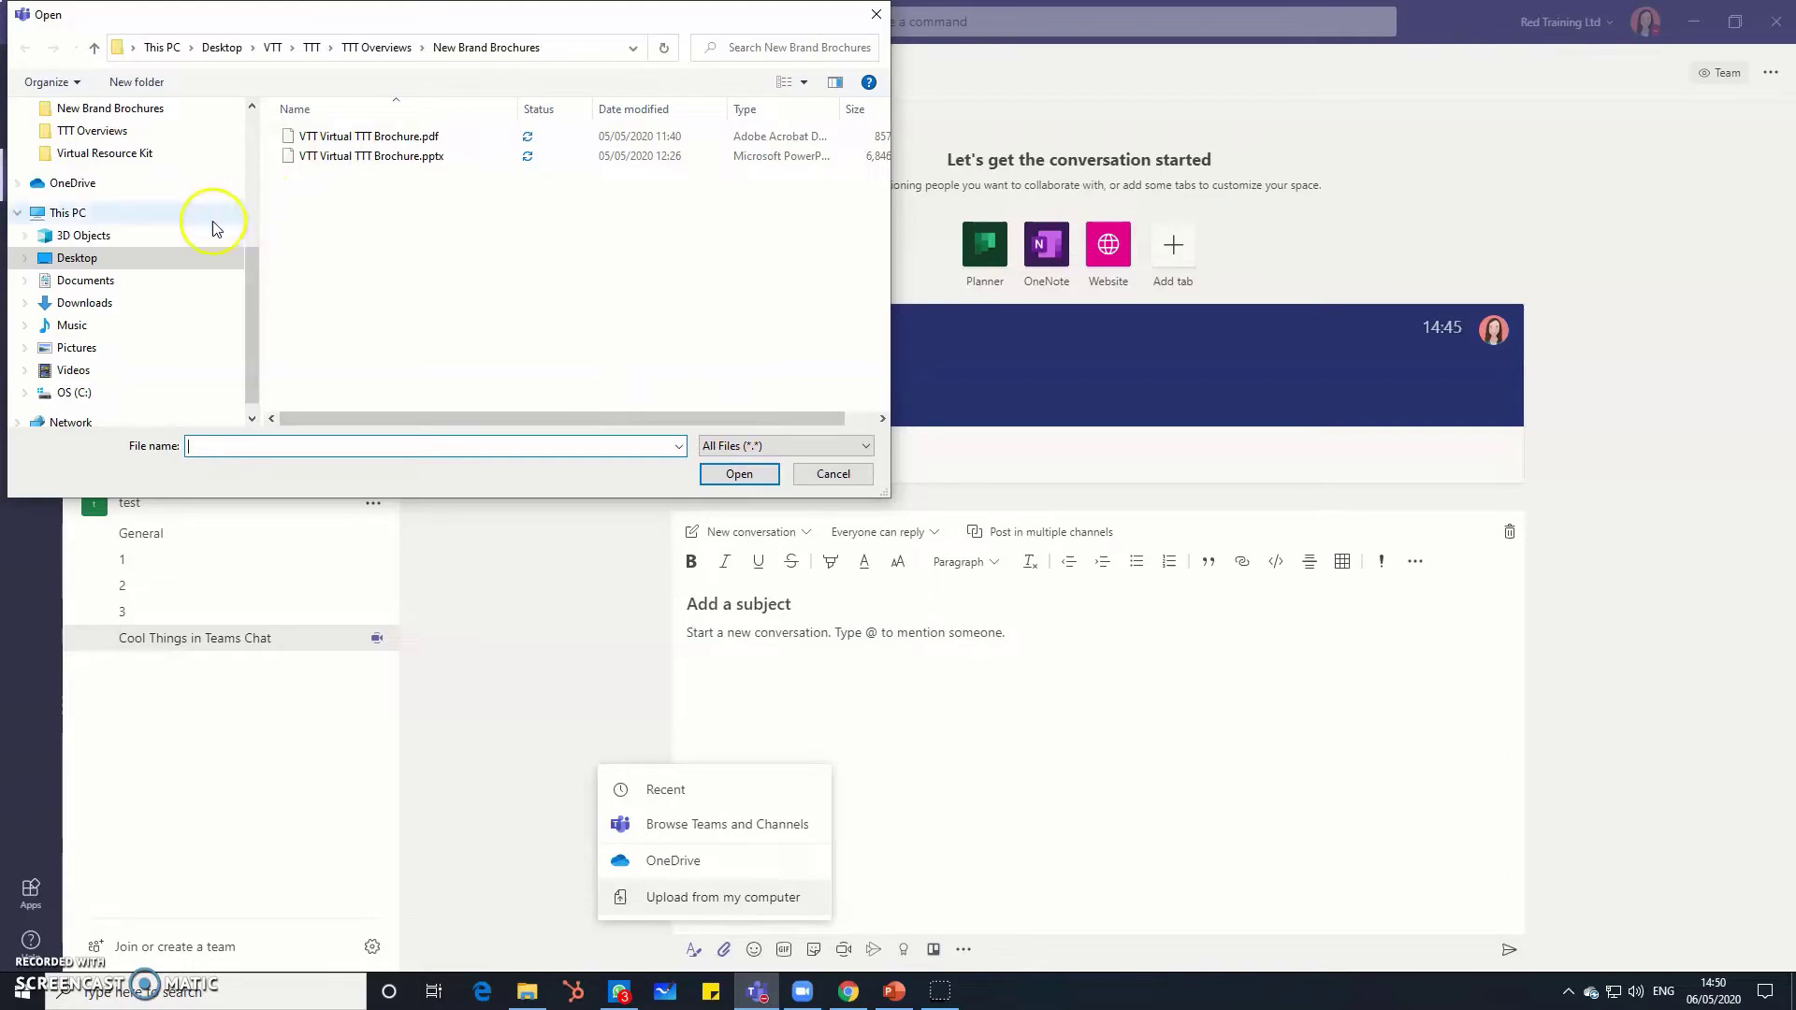
{"action": "double_click", "coordinate": [390, 157]}
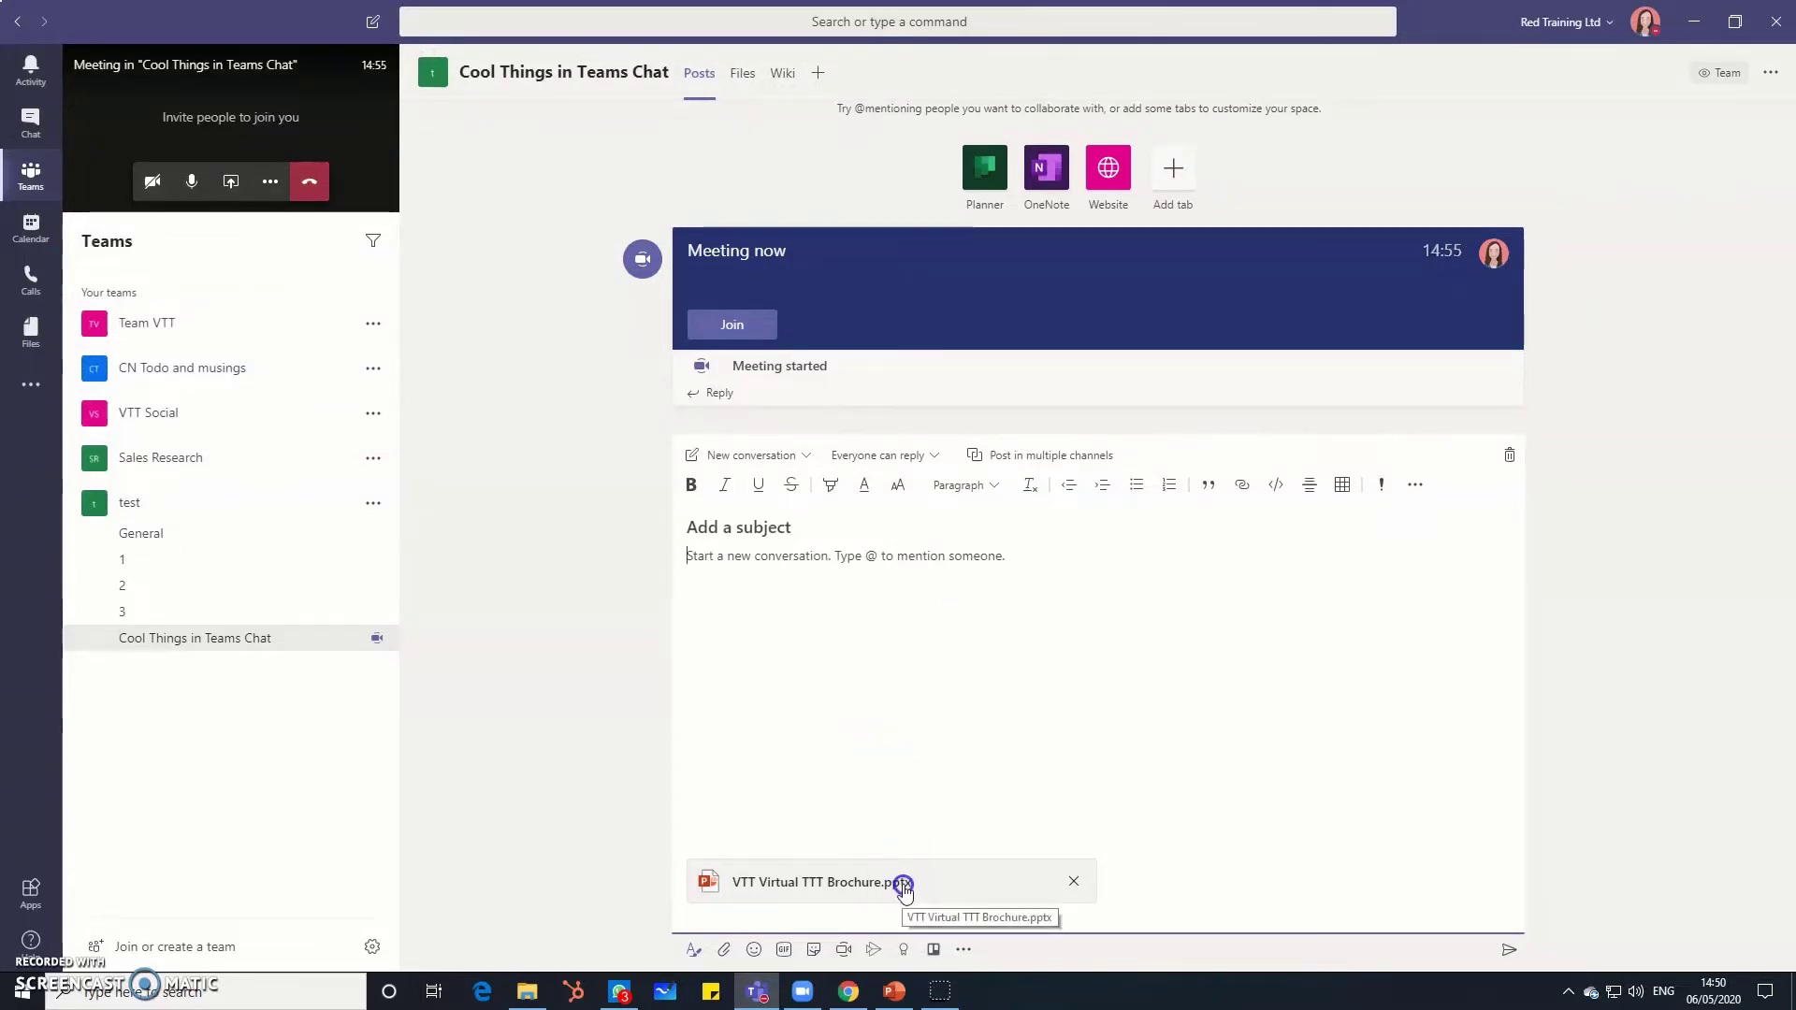
- Insert a monkey emoji, then discard the draft along with its attachment
{"action": "left_click", "coordinate": [753, 951]}
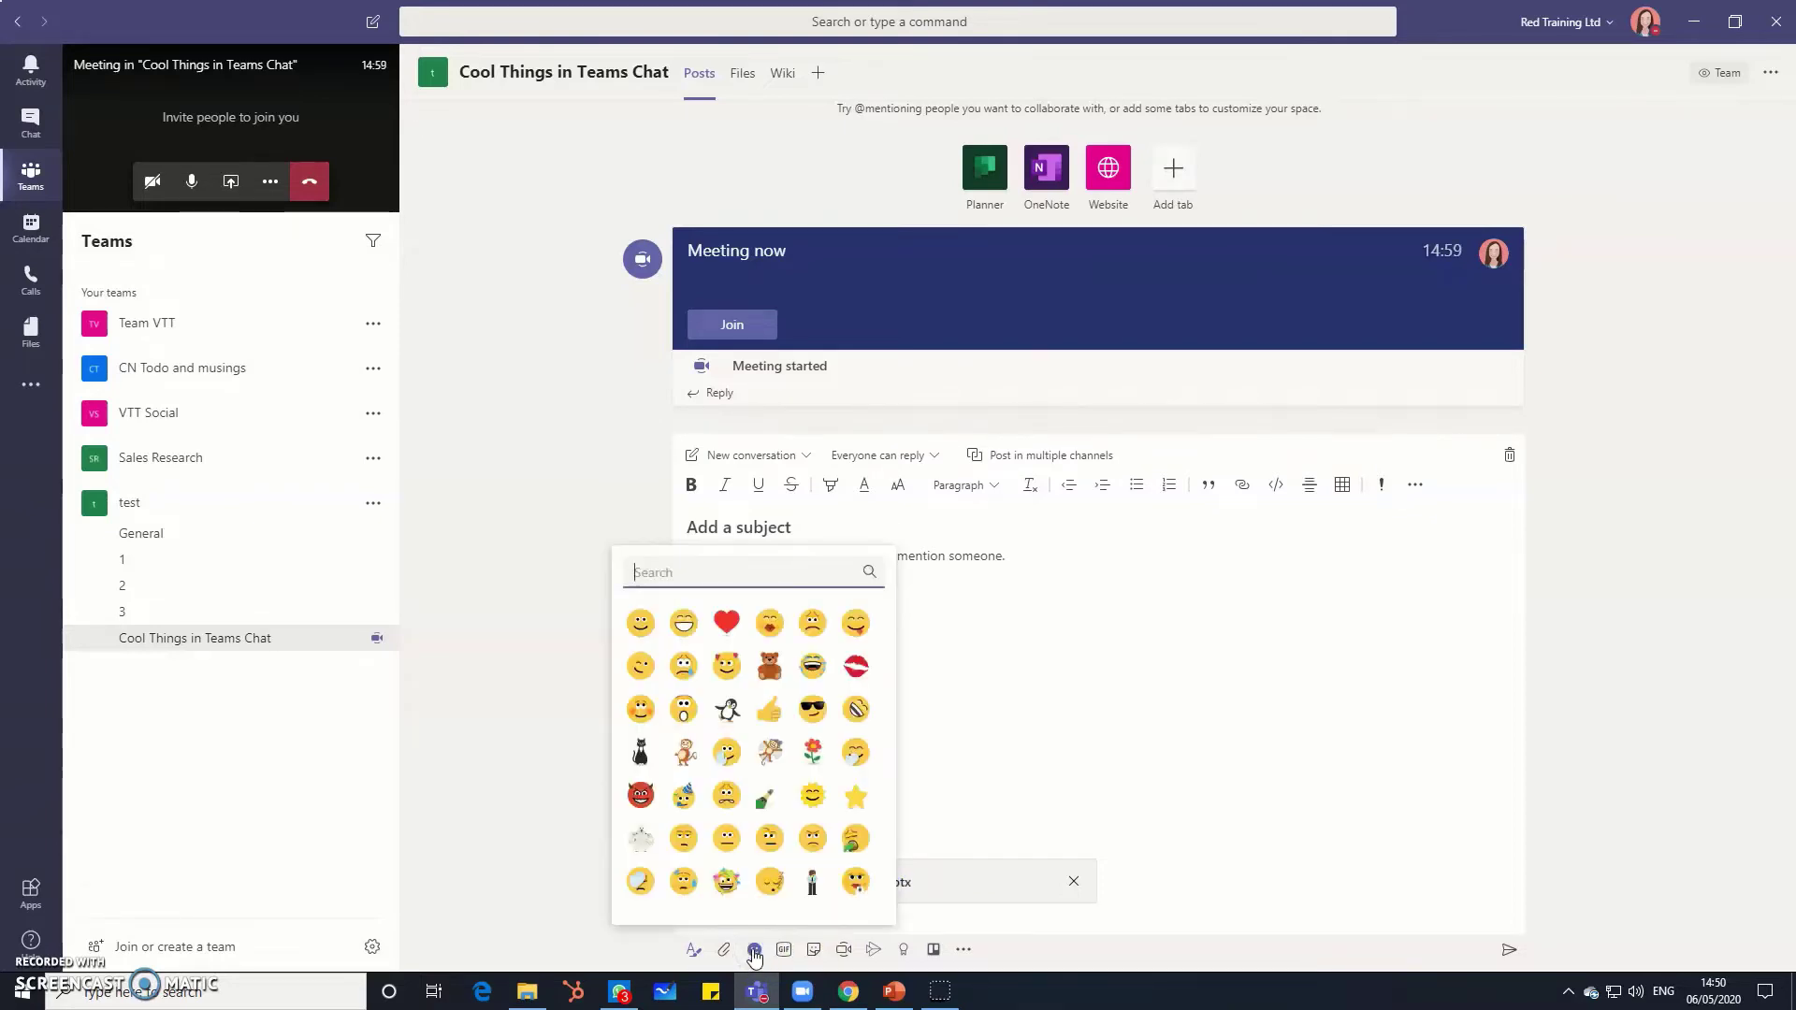
{"action": "left_click", "coordinate": [685, 752]}
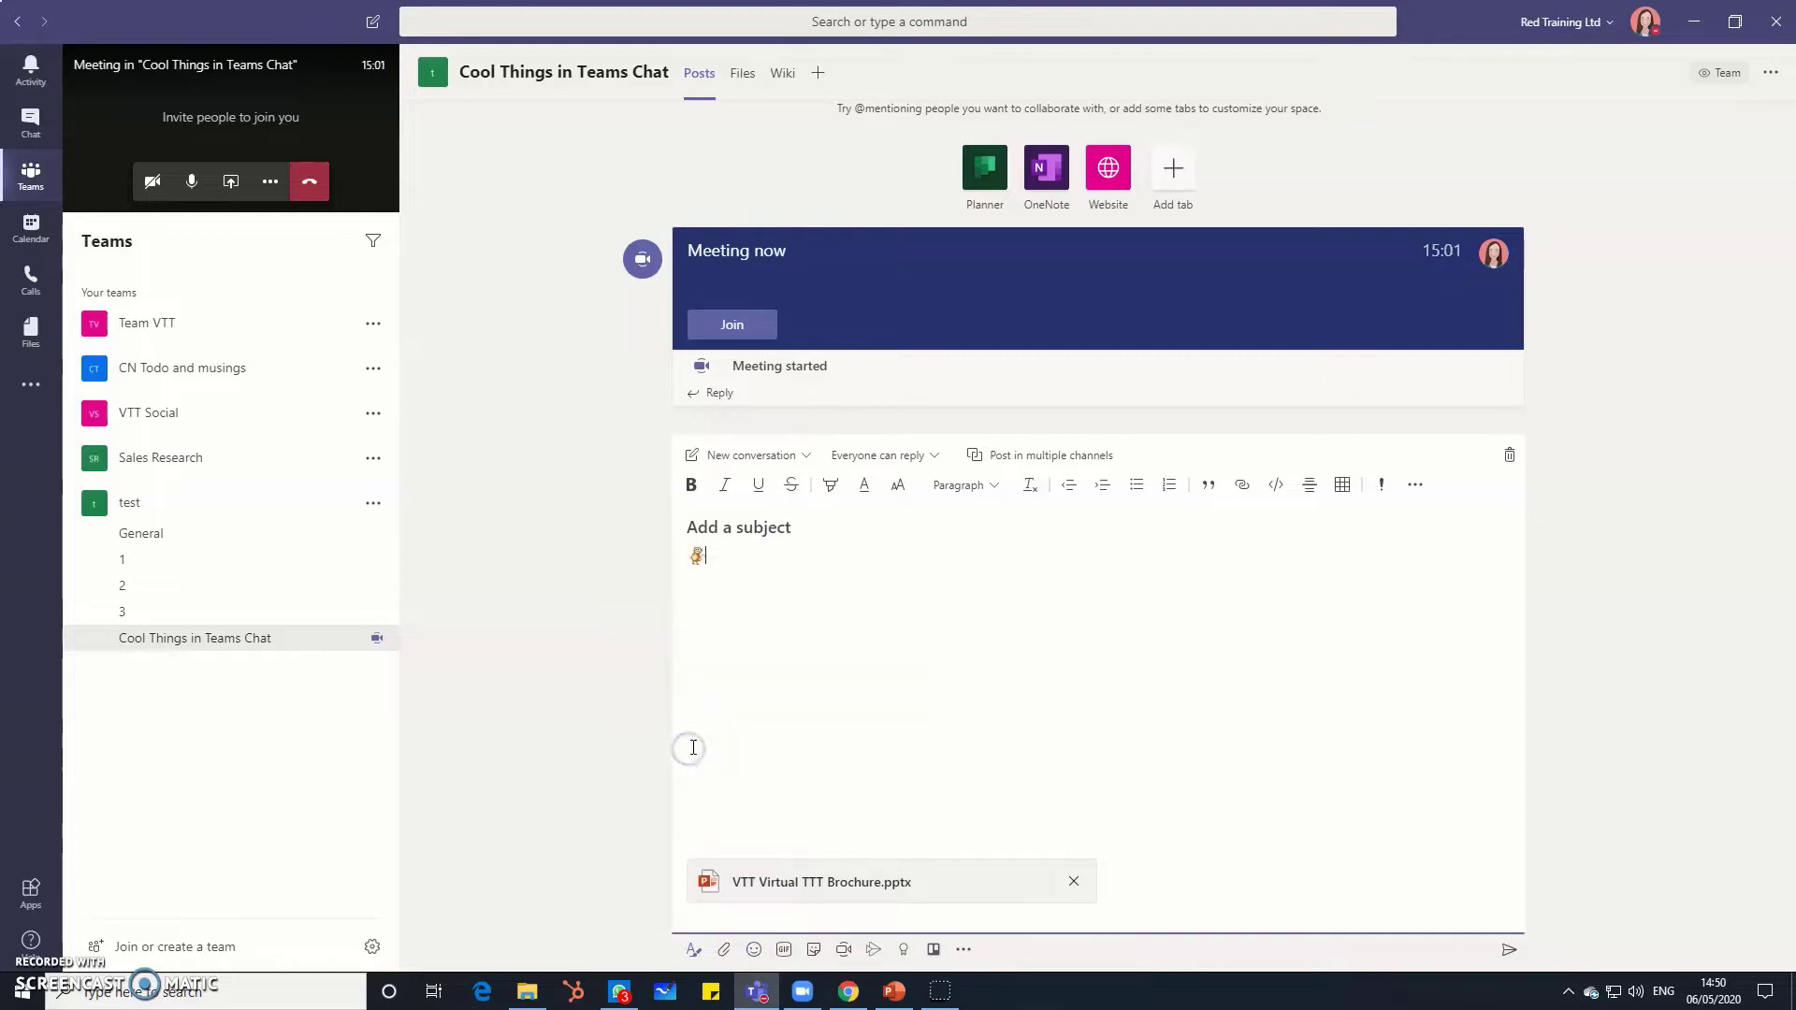
{"action": "left_click", "coordinate": [1509, 454]}
{"action": "left_click", "coordinate": [1128, 508]}
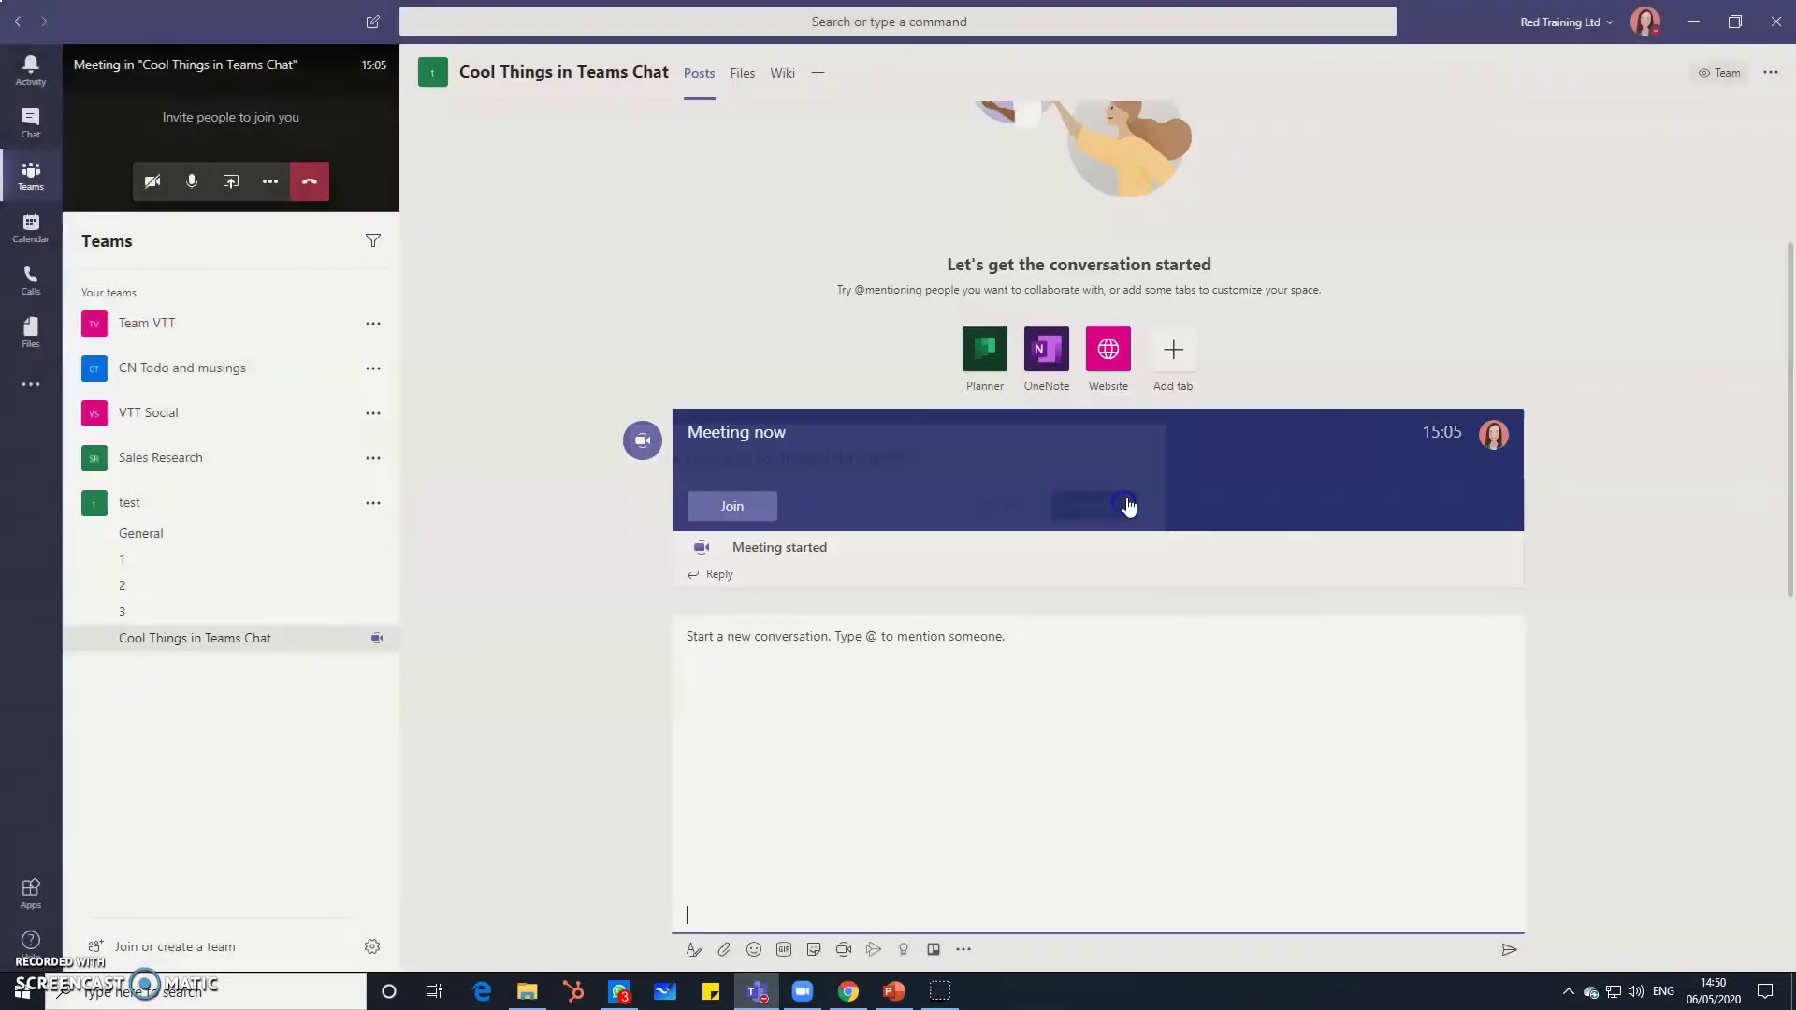
- Send three separate emoji messages to the channel: monkey, thumbs-up and wave
{"action": "left_click", "coordinate": [754, 950]}
{"action": "left_click", "coordinate": [705, 795]}
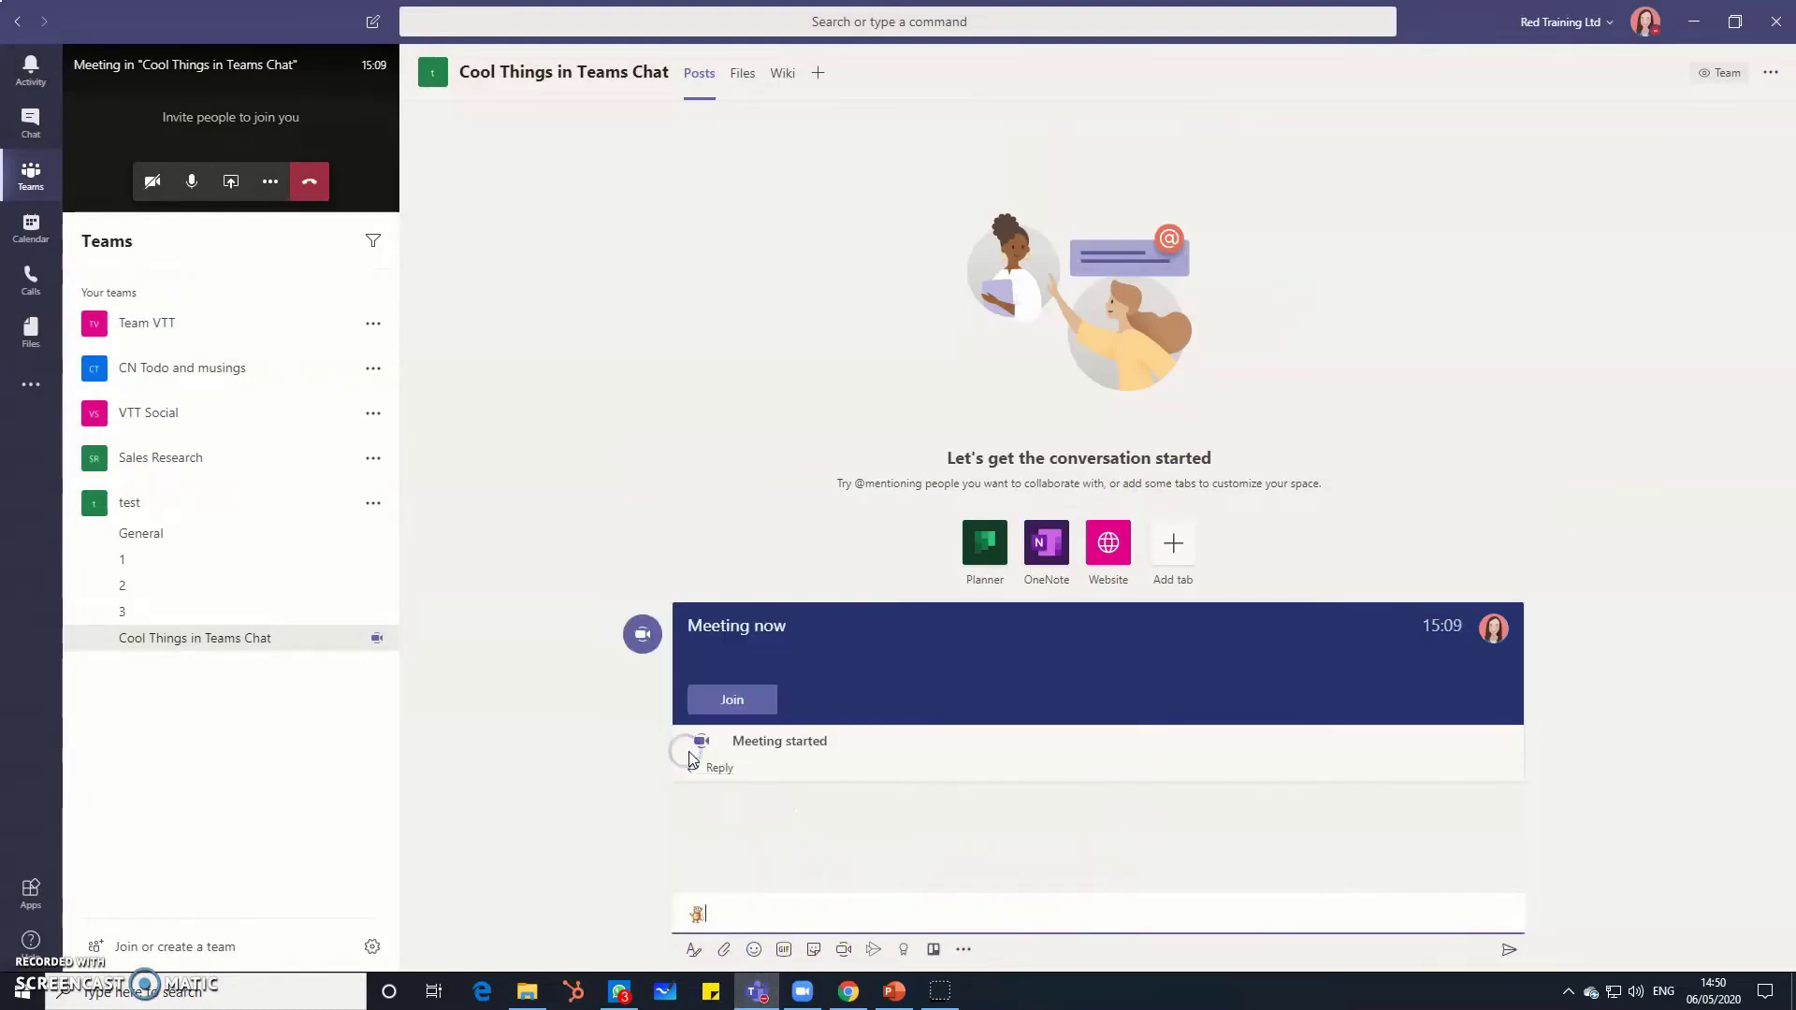
{"action": "key", "text": "Return"}
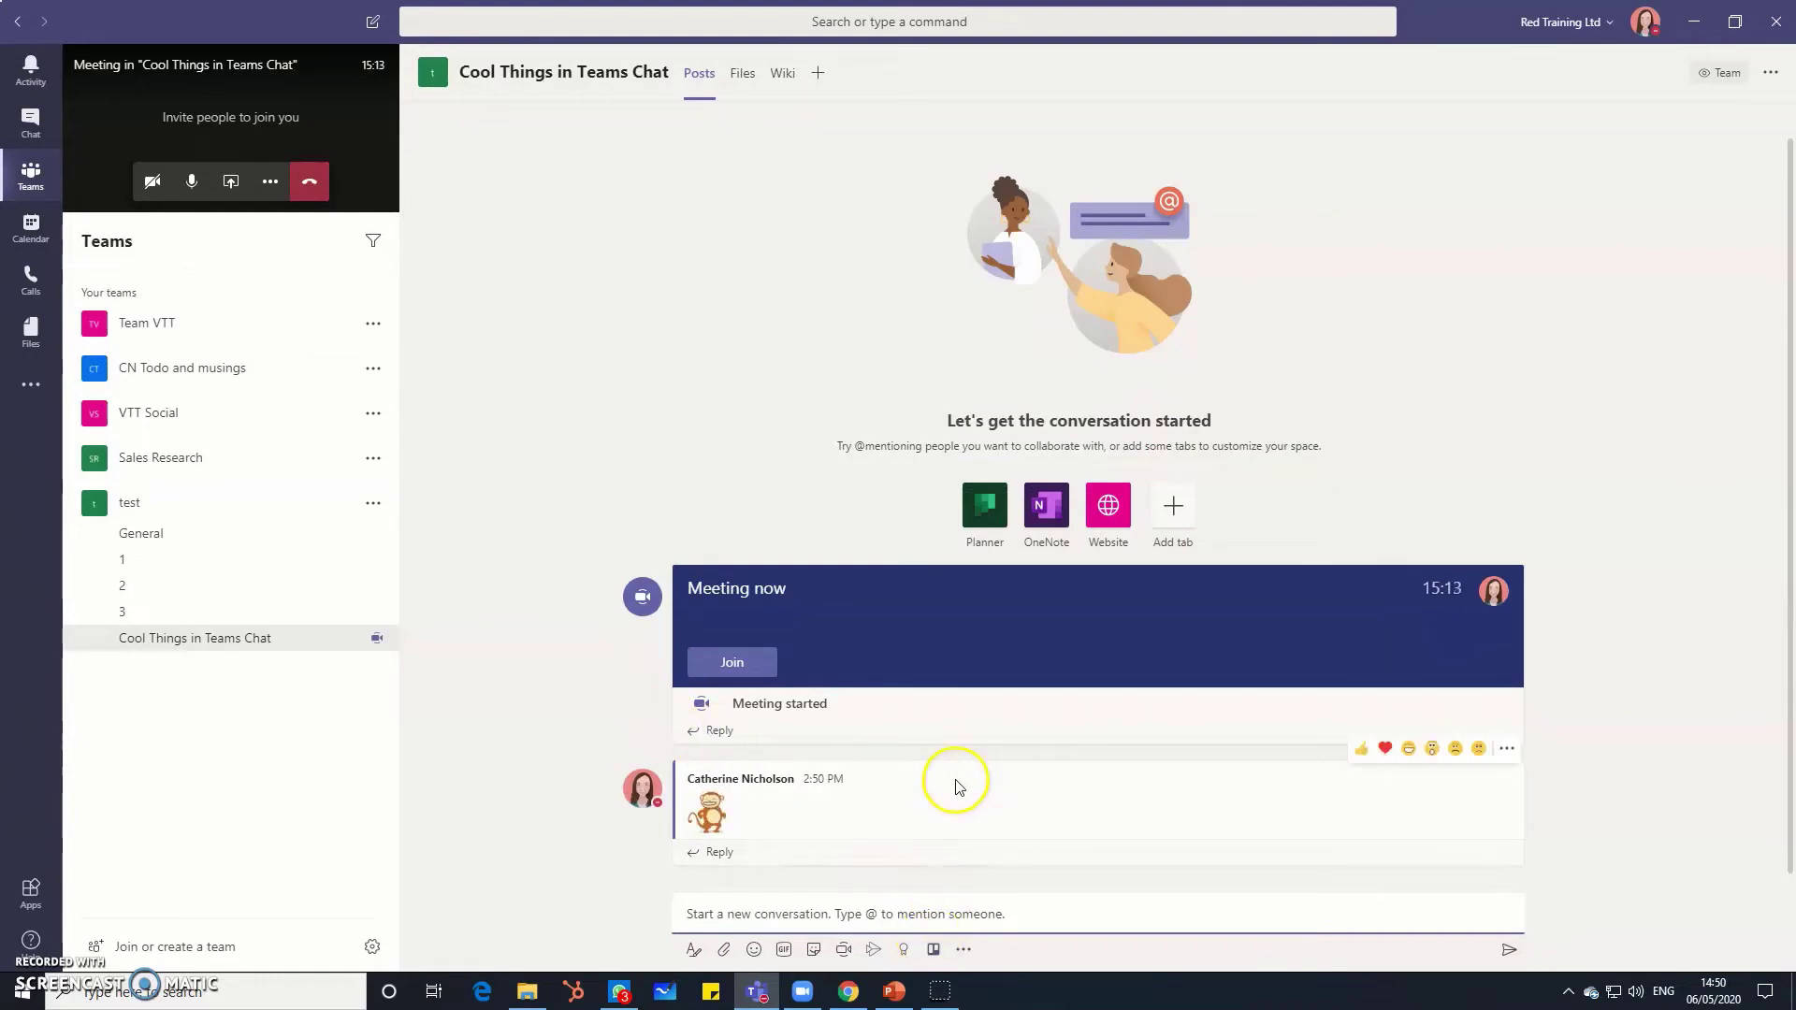
{"action": "left_click", "coordinate": [755, 950]}
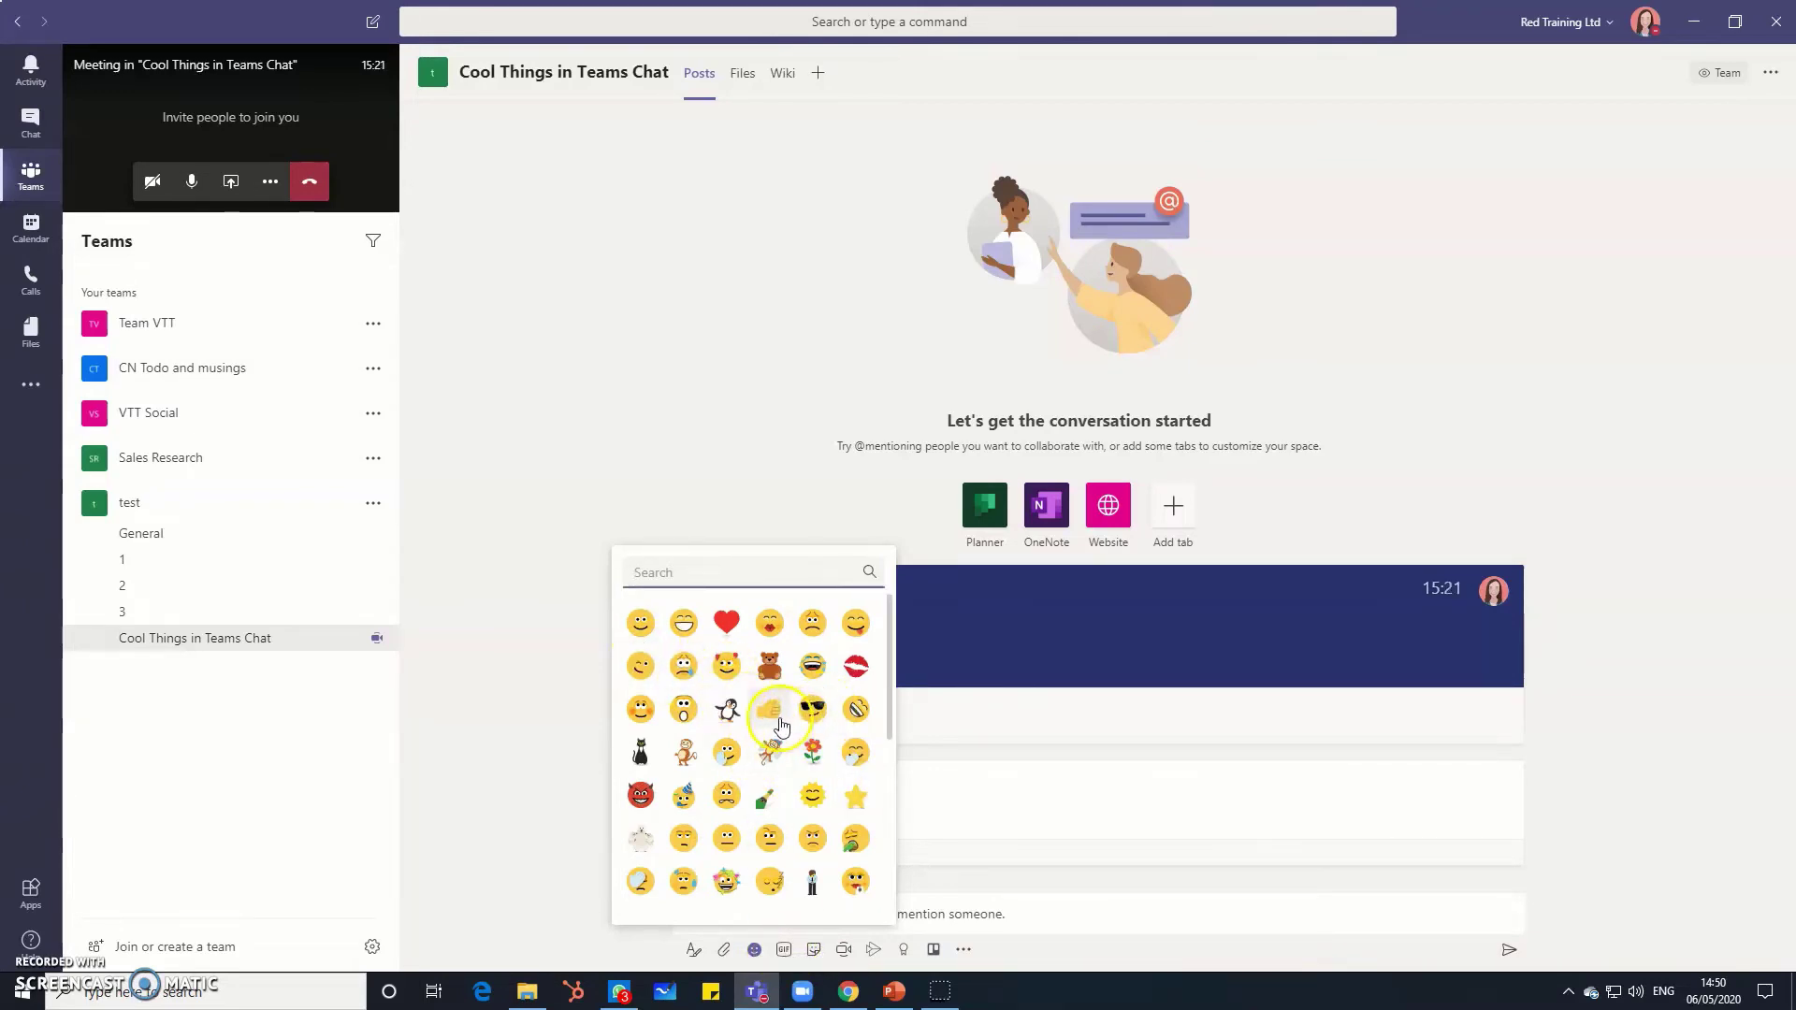
{"action": "left_click", "coordinate": [774, 723]}
{"action": "key", "text": "Return"}
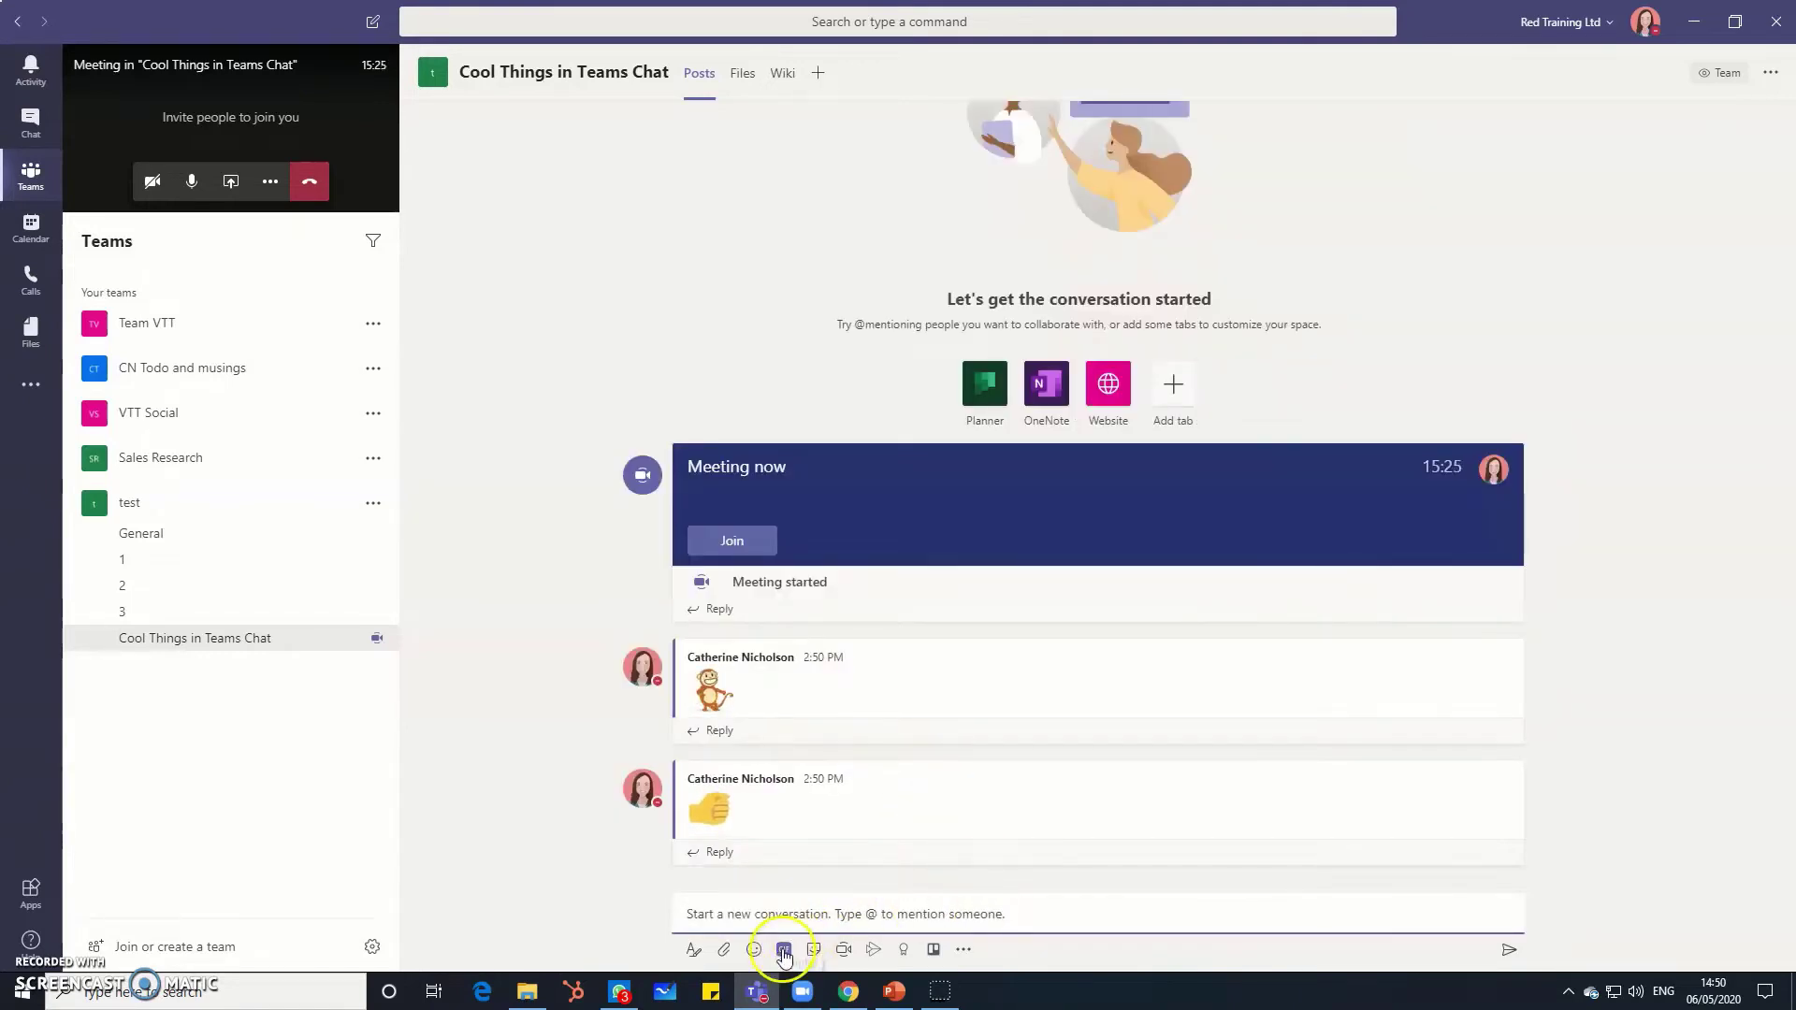
{"action": "left_click", "coordinate": [755, 951]}
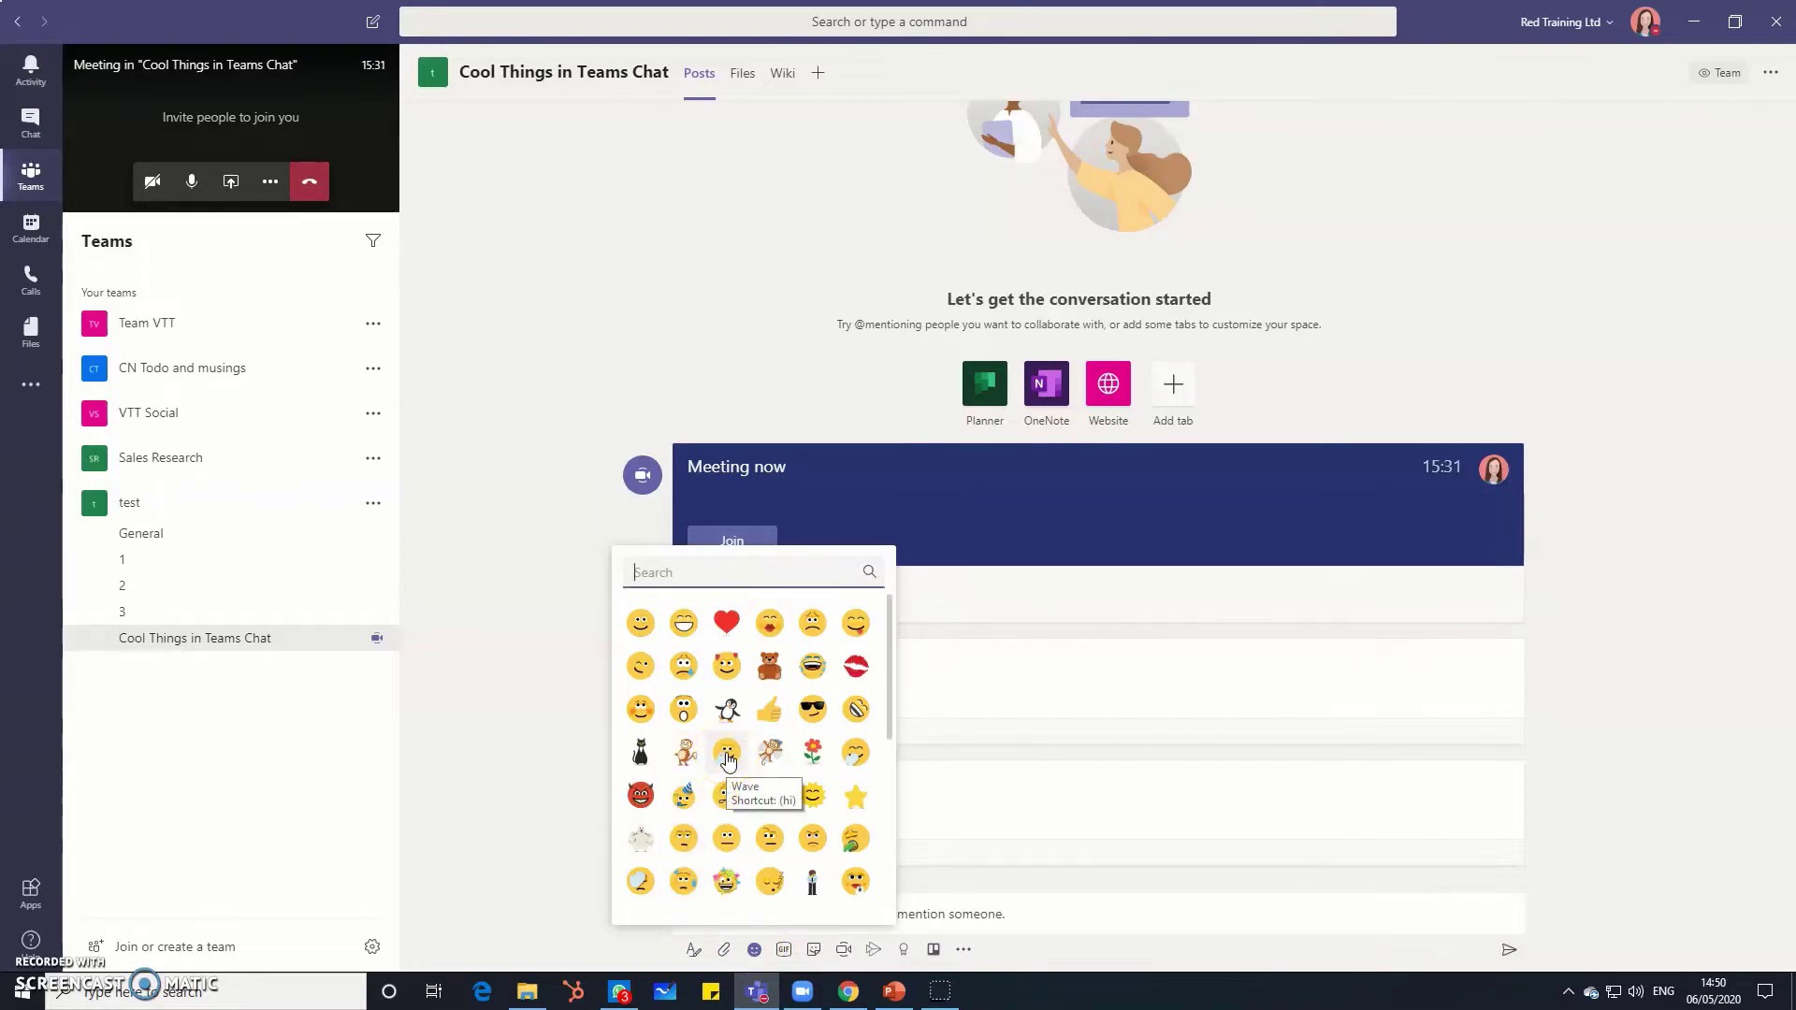
{"action": "left_click", "coordinate": [727, 754]}
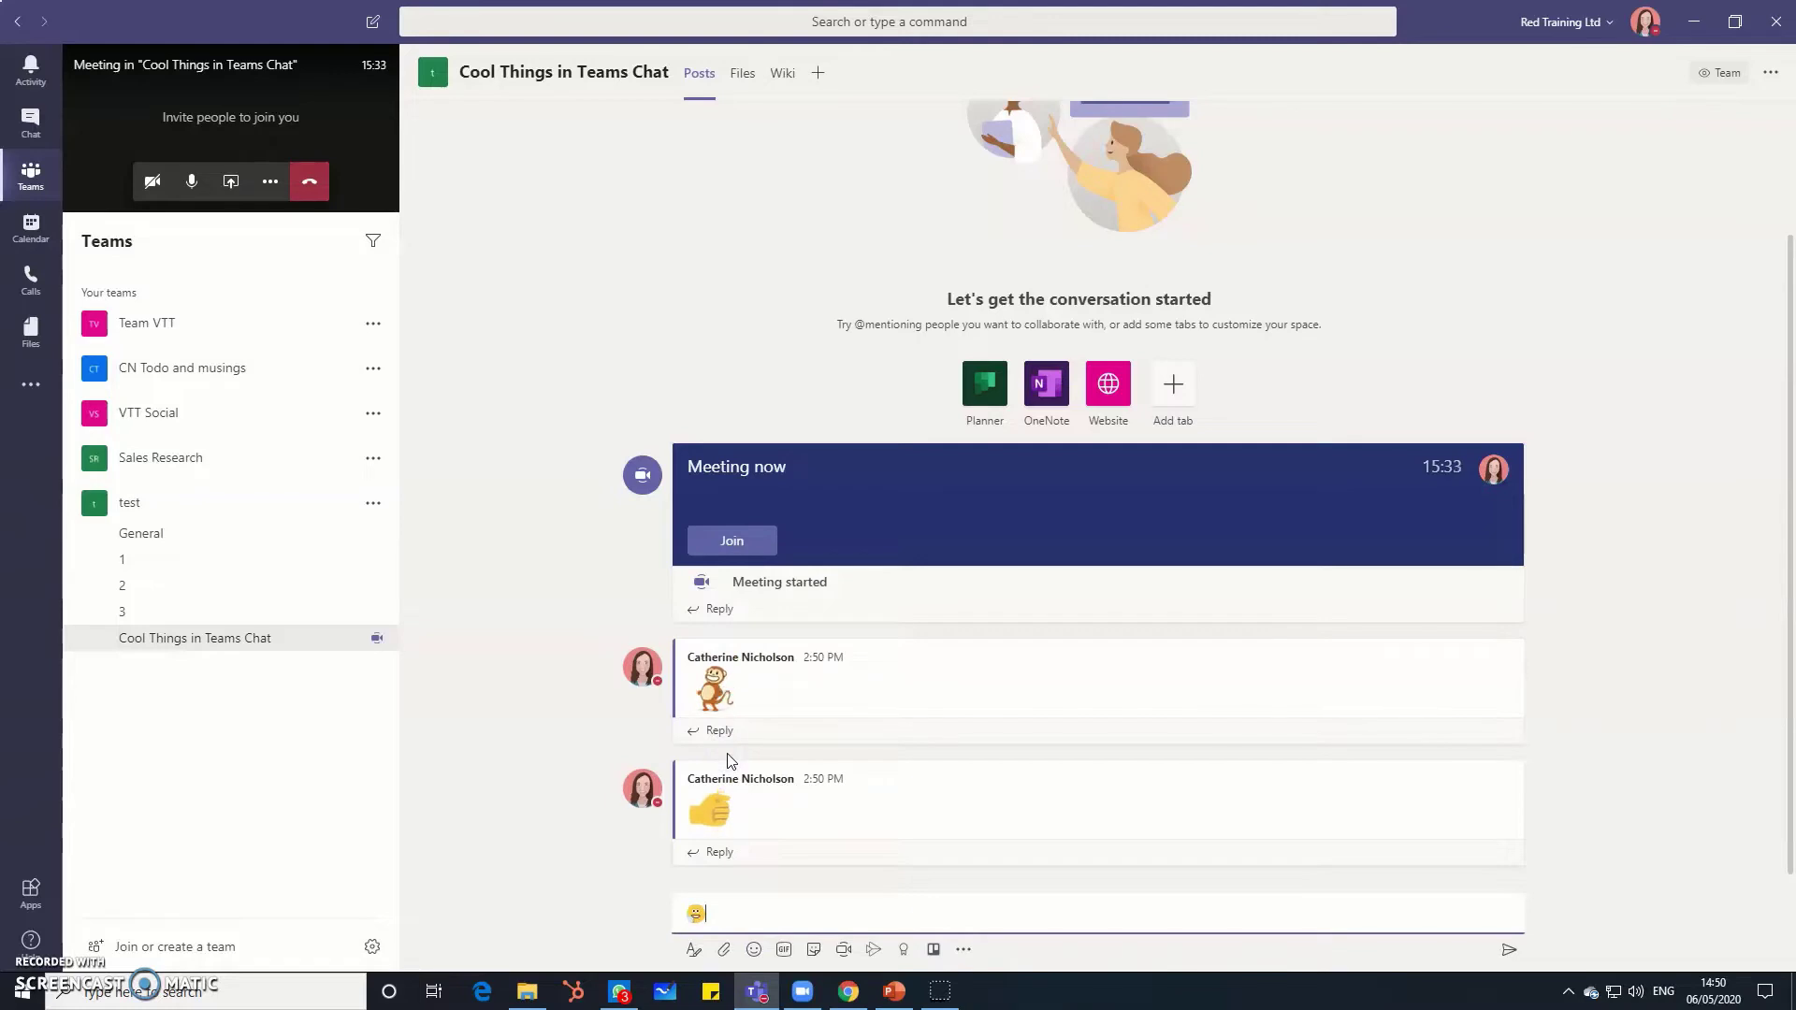
{"action": "key", "text": "Return"}
- Expand the ongoing meeting from its mini-window to the full-screen call view
{"action": "left_click", "coordinate": [703, 765]}
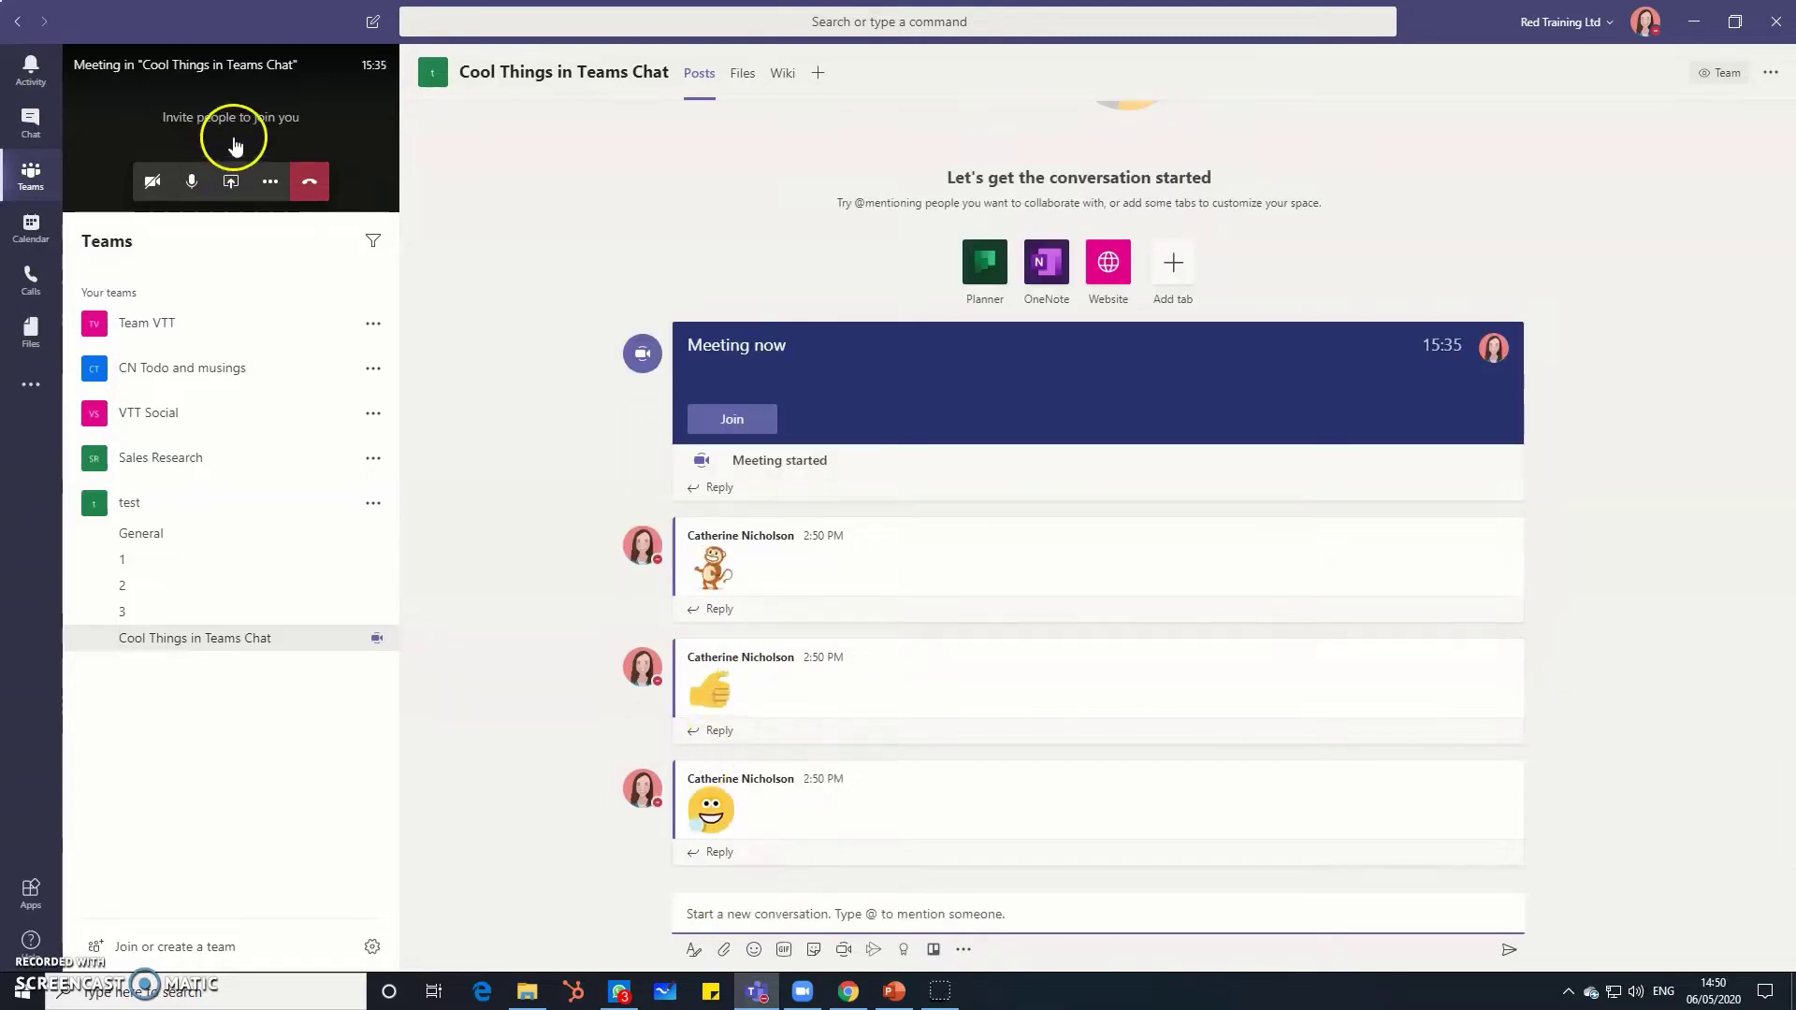
{"action": "left_click", "coordinate": [245, 104]}
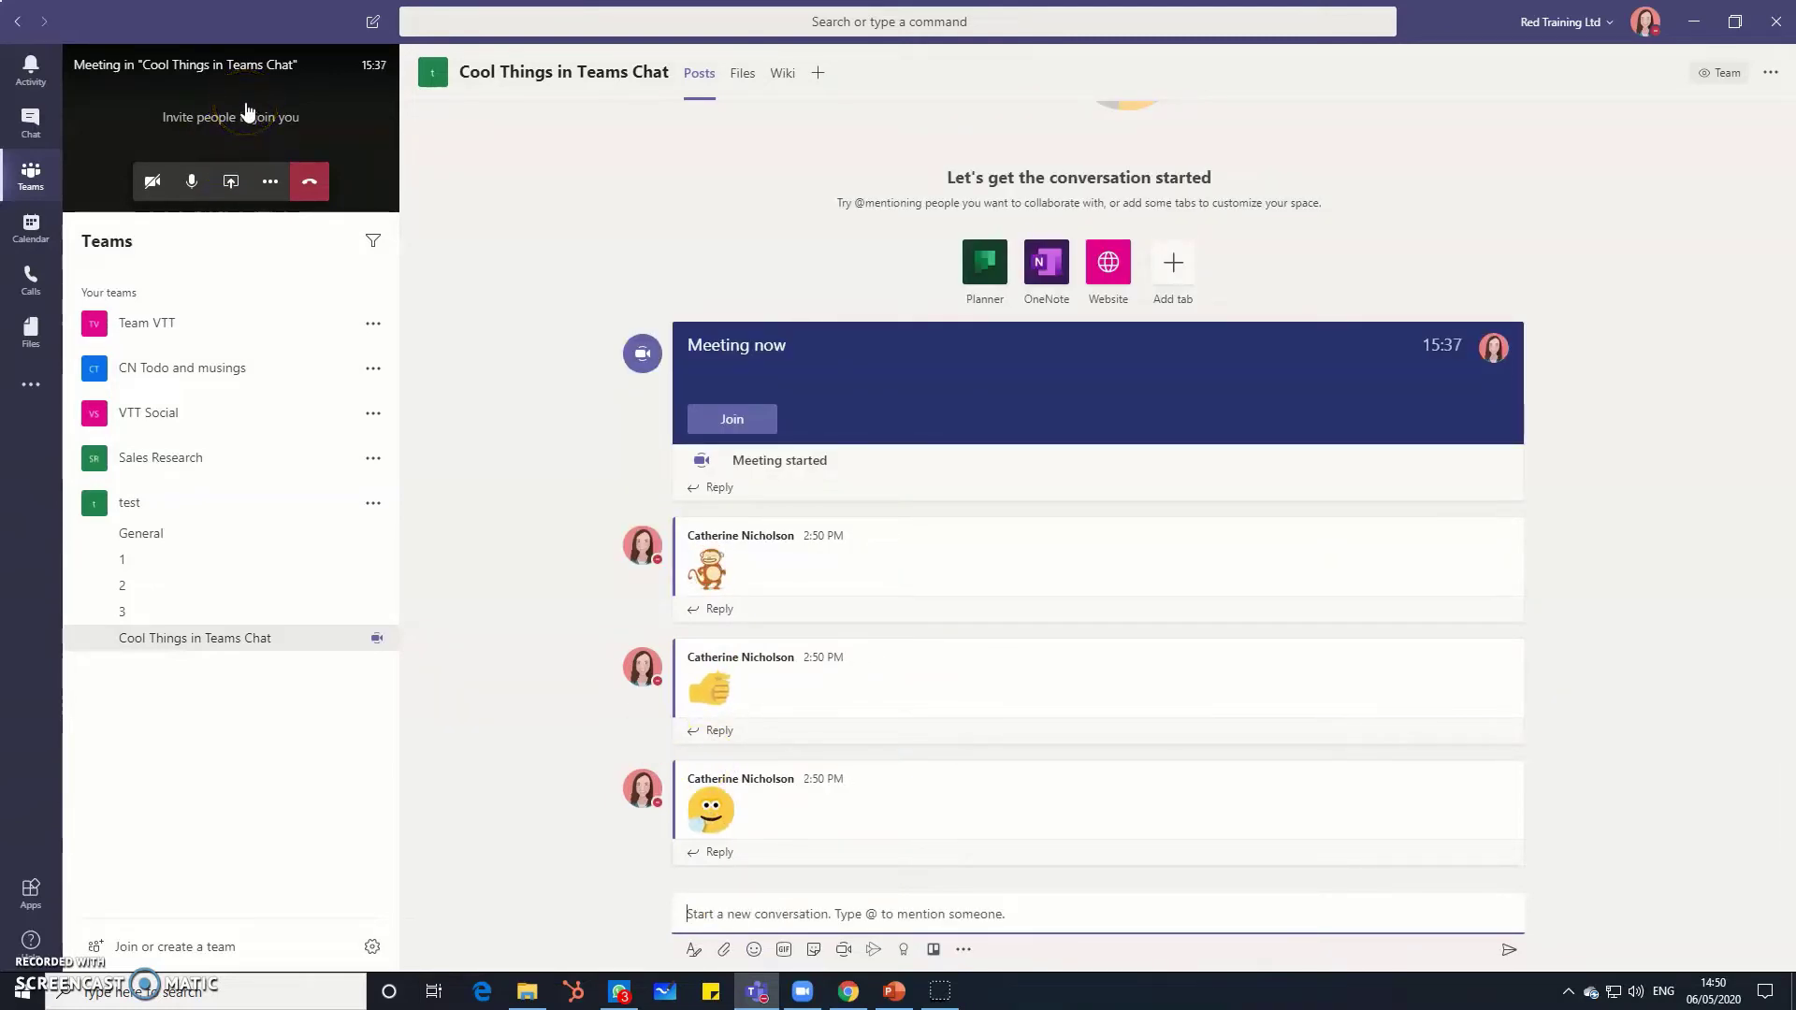
{"action": "left_click", "coordinate": [246, 108]}
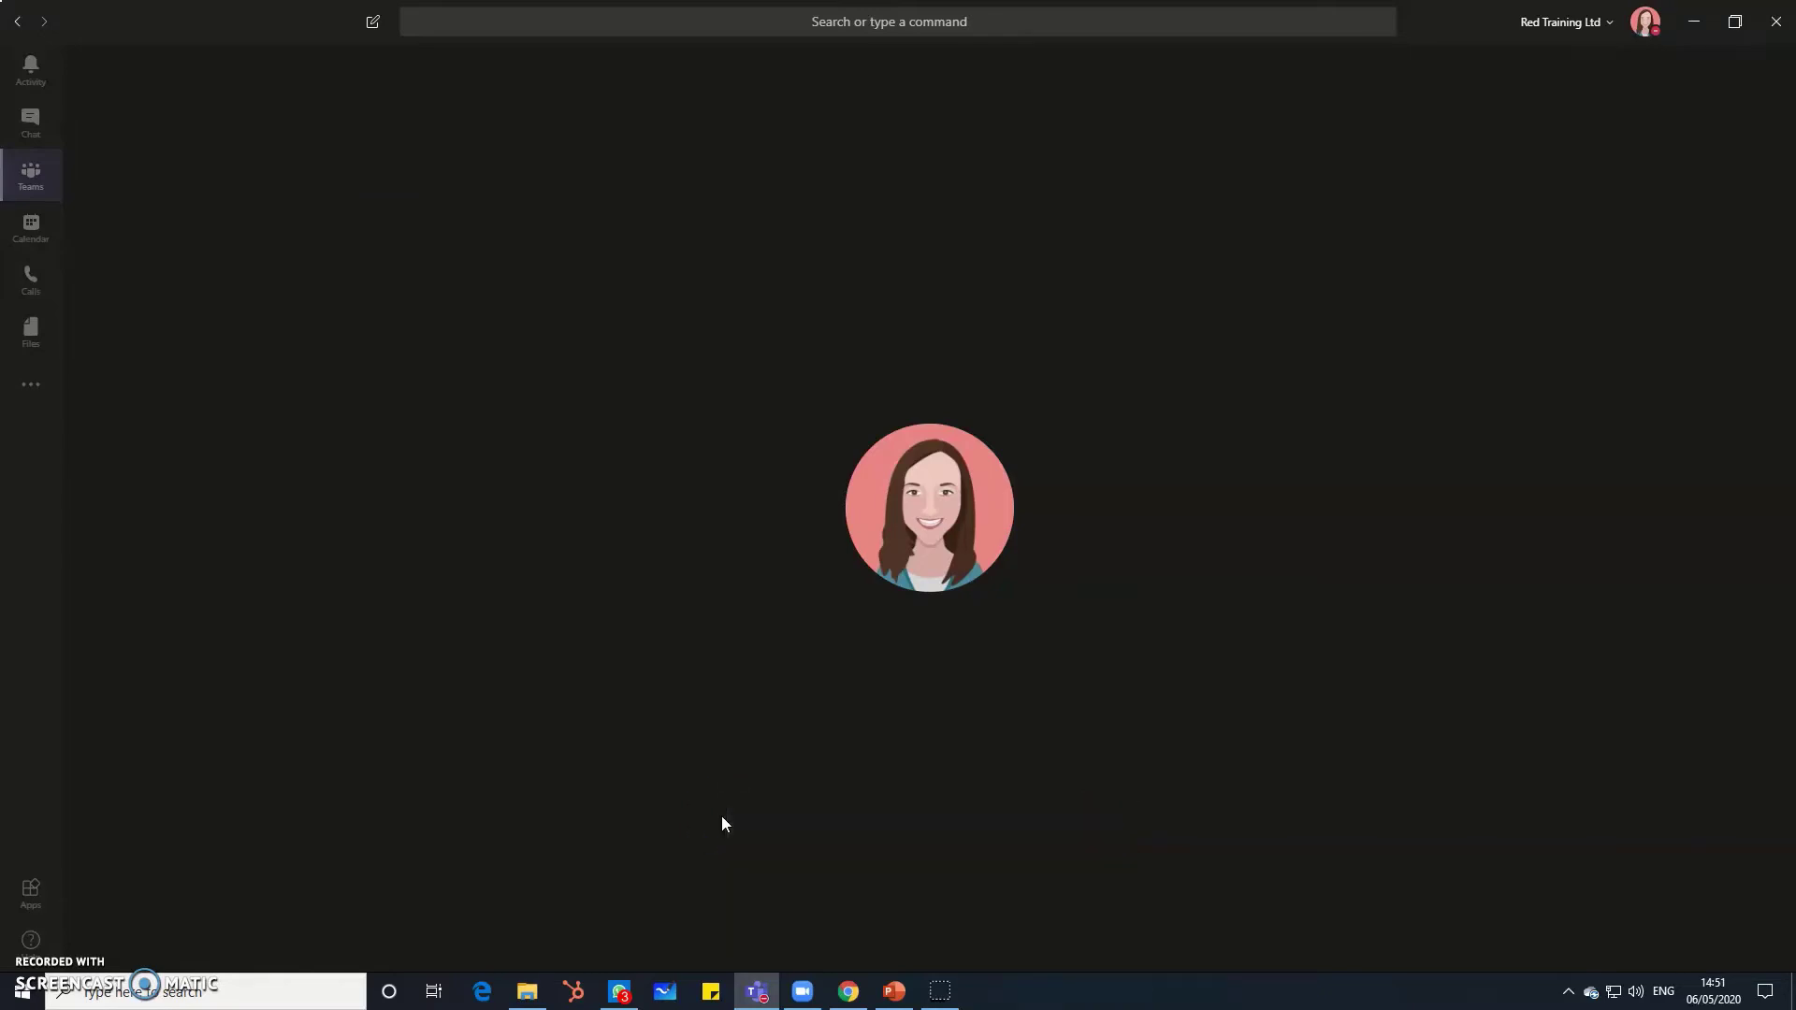
- Return to the channel with the call minimised and post a white cat GIF
{"action": "left_click", "coordinate": [748, 484]}
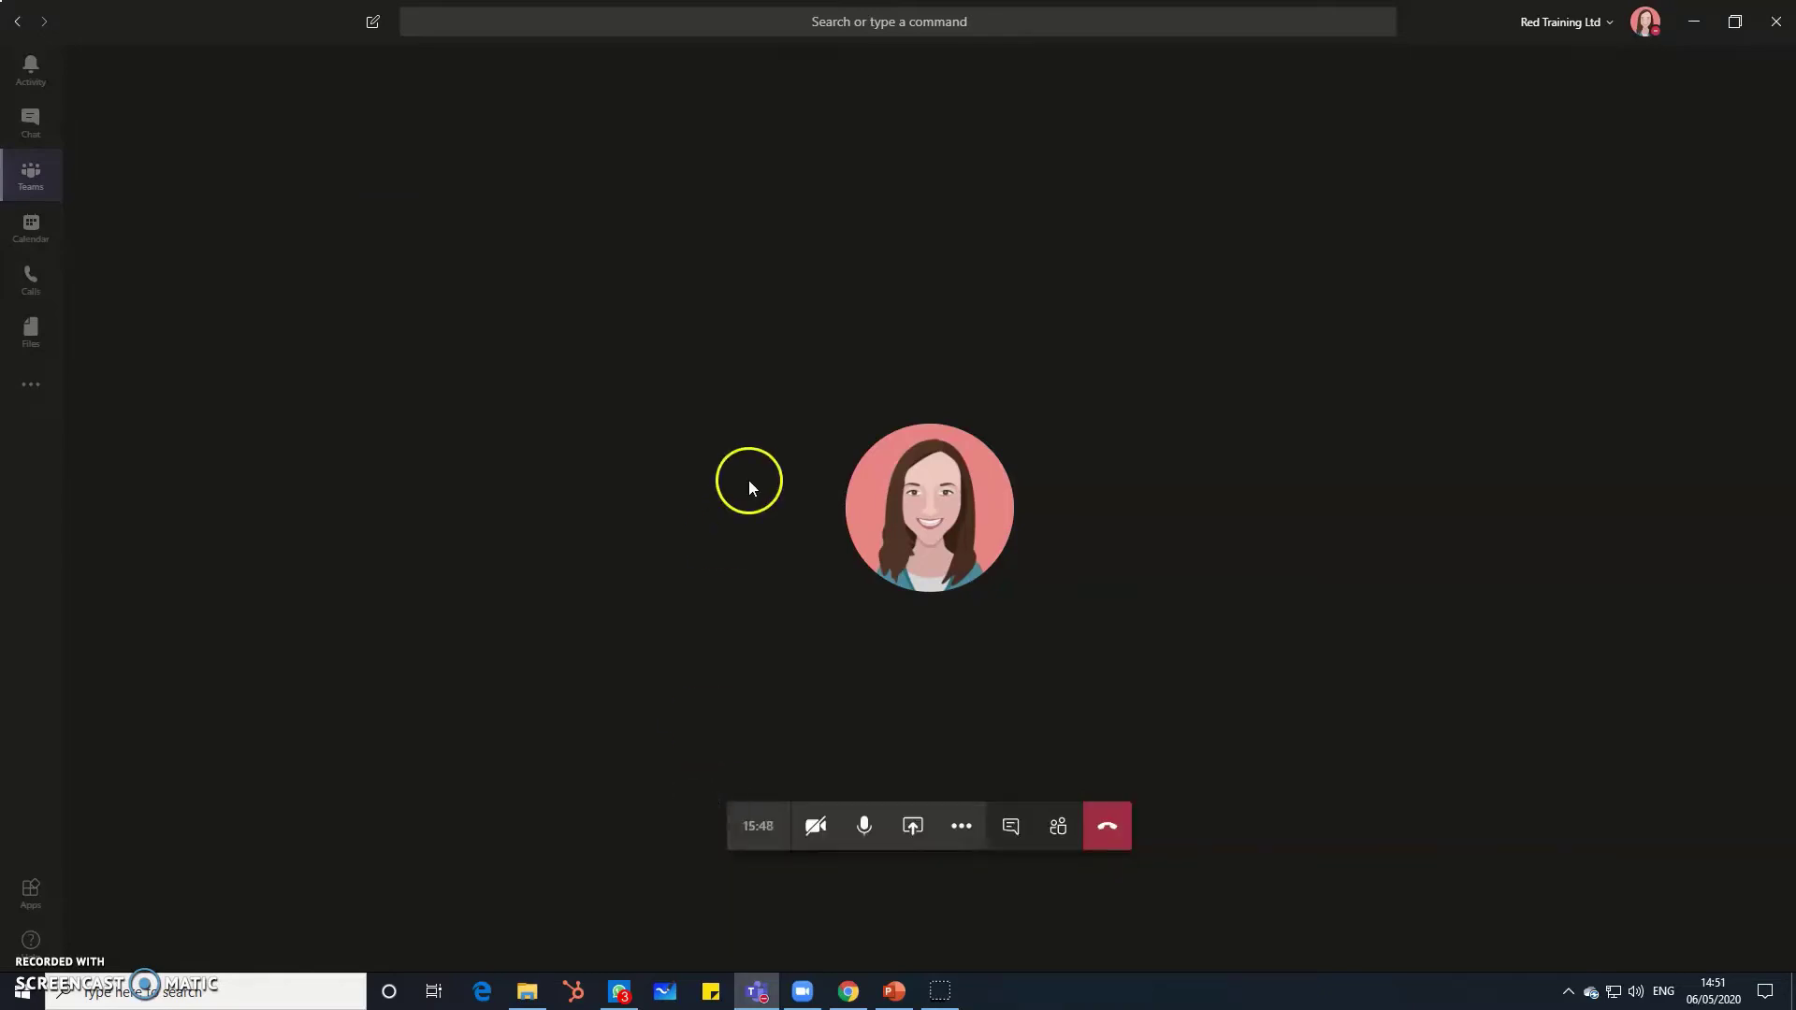
{"action": "left_click", "coordinate": [31, 173]}
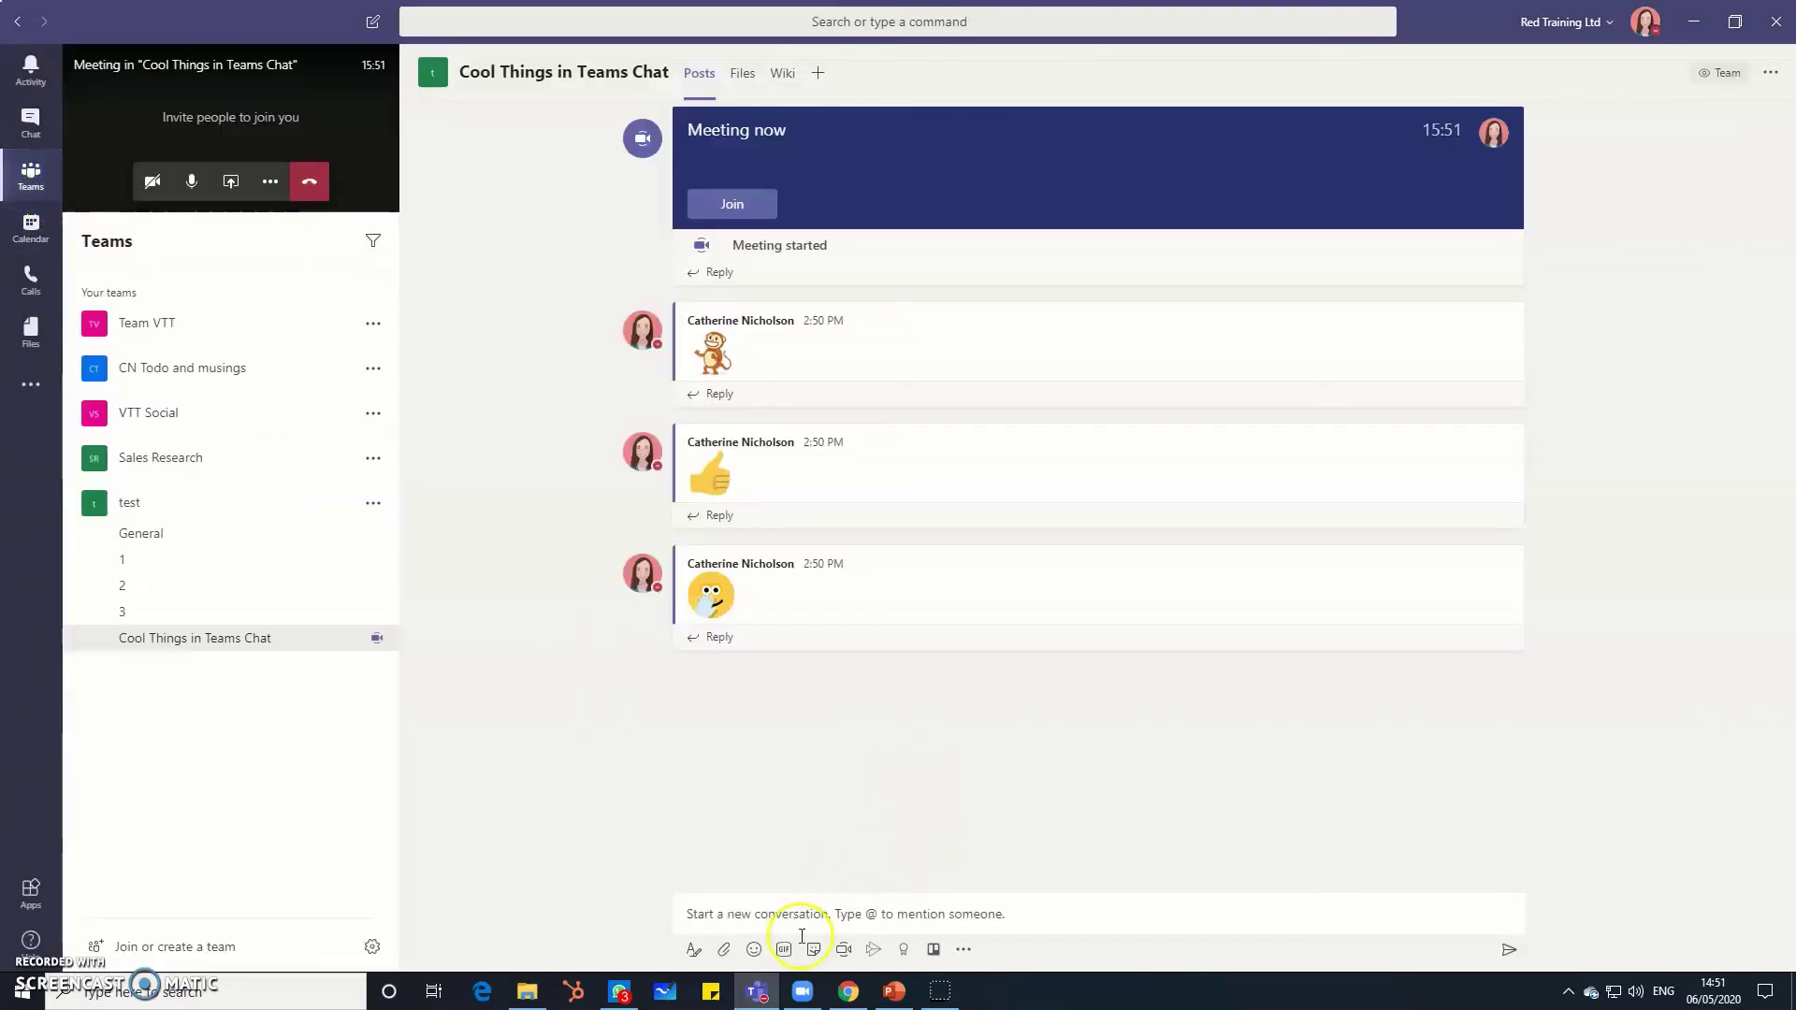
{"action": "left_click", "coordinate": [787, 950]}
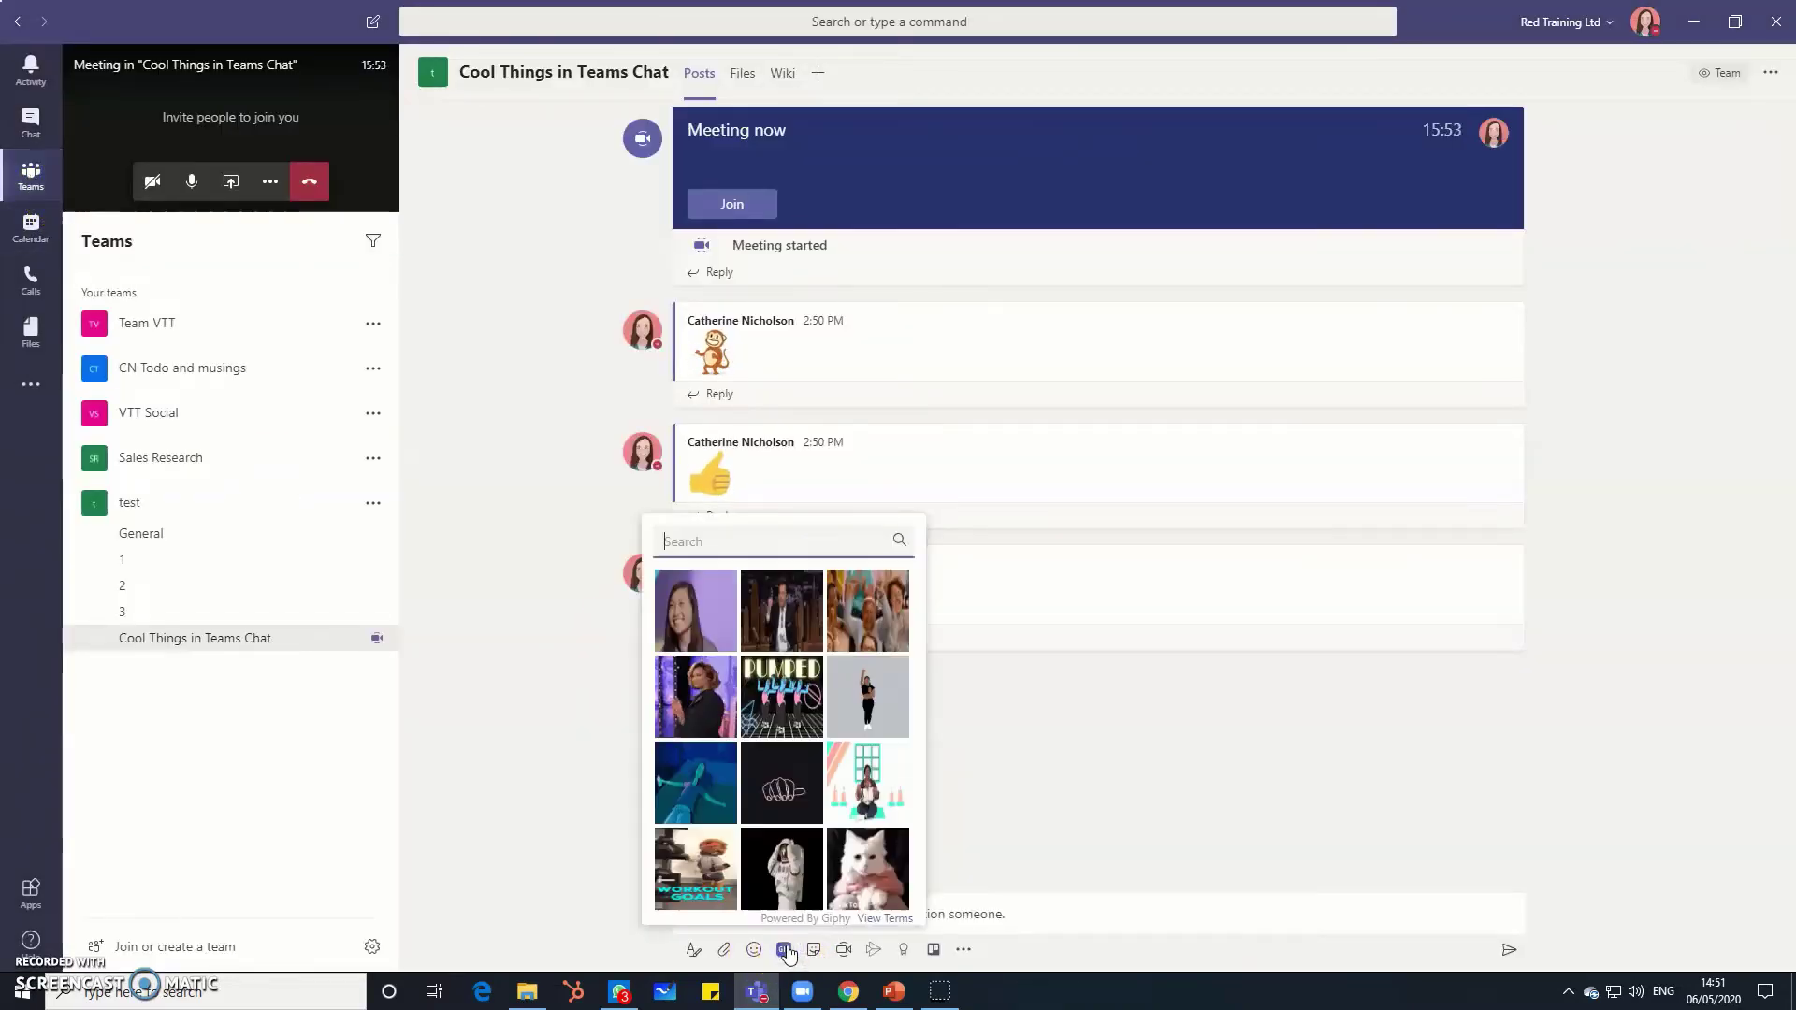
{"action": "left_click", "coordinate": [896, 847]}
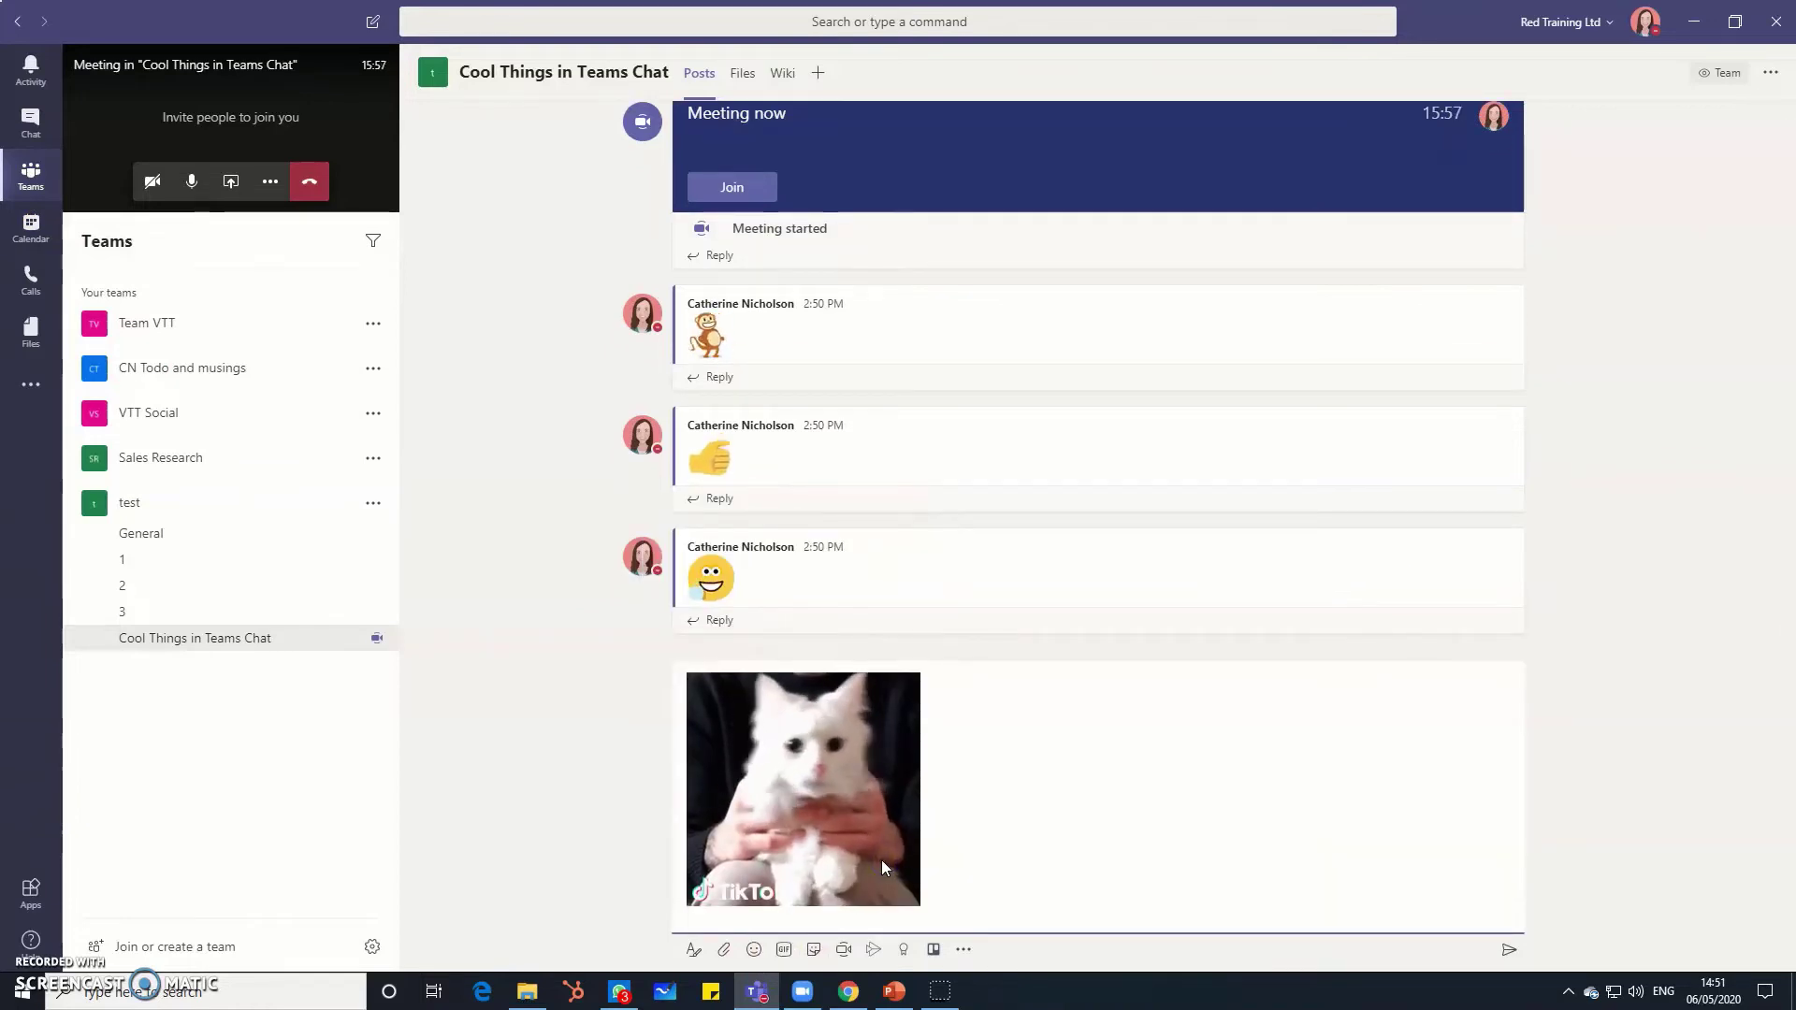
{"action": "key", "text": "Return"}
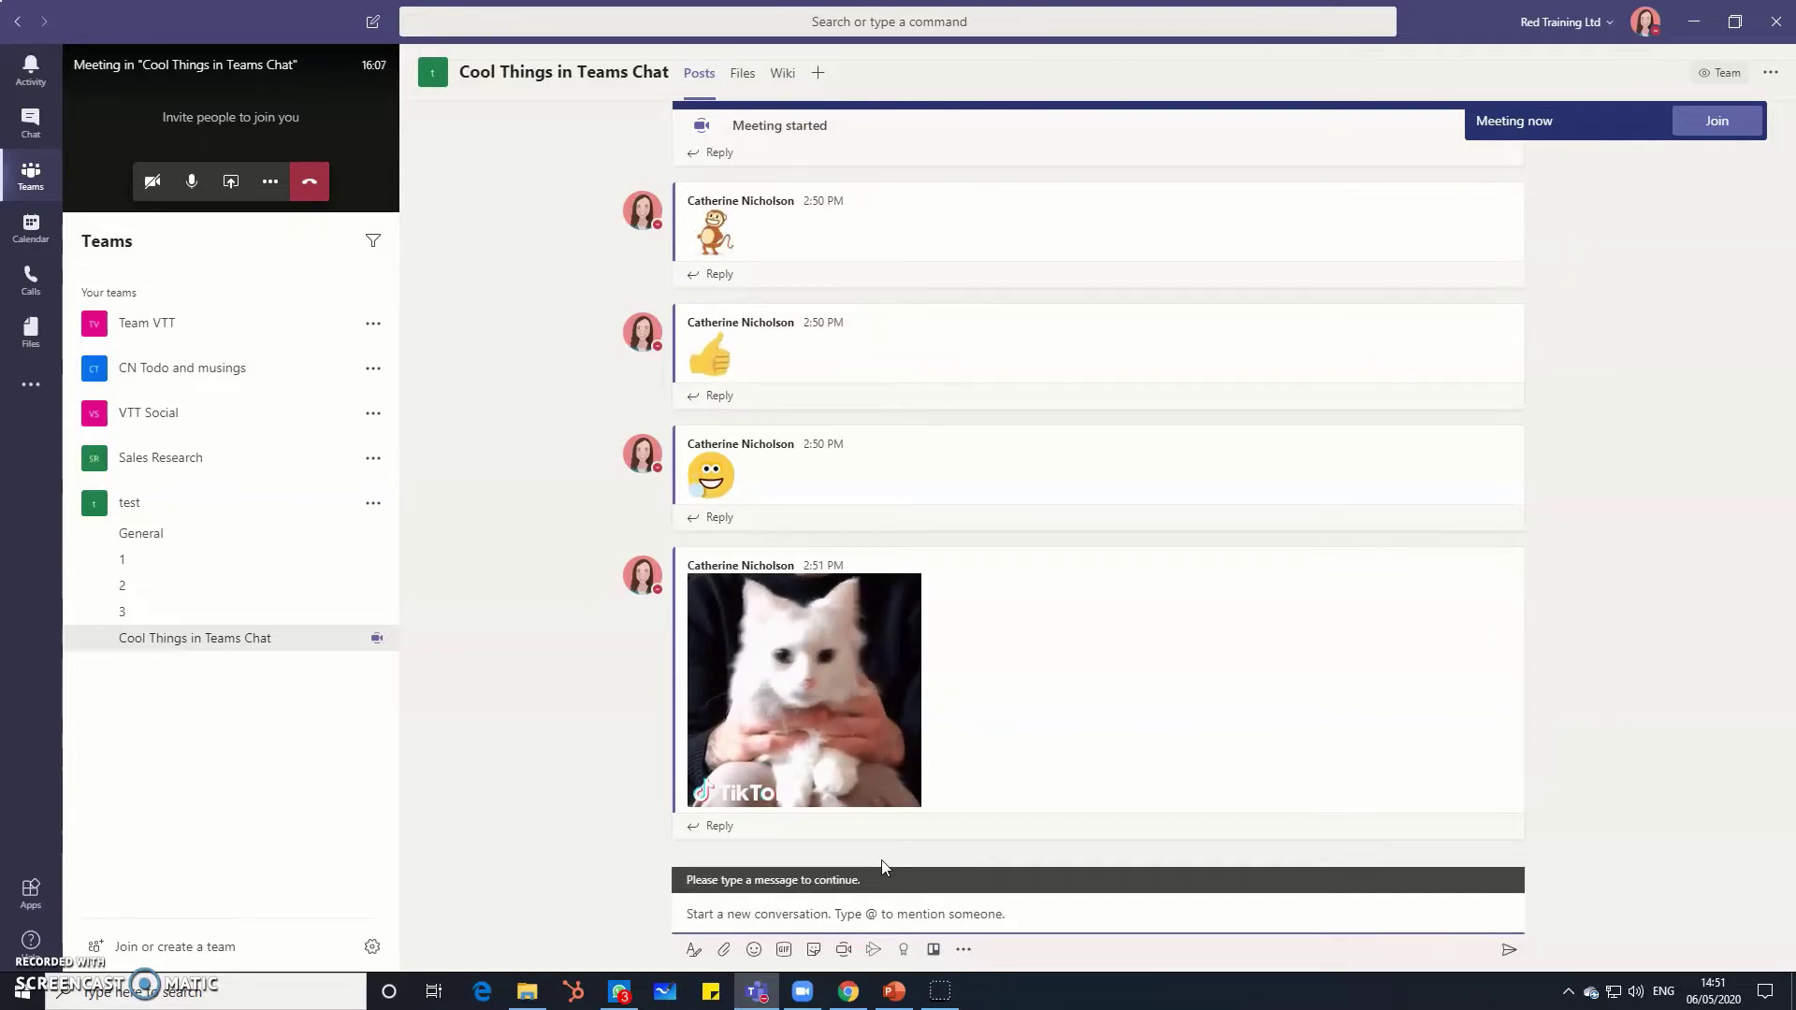
- Add an 'excited' Stewie GIF and a Cats In Suits sun-and-sleeping-cat sticker to a new post
{"action": "left_click", "coordinate": [814, 952]}
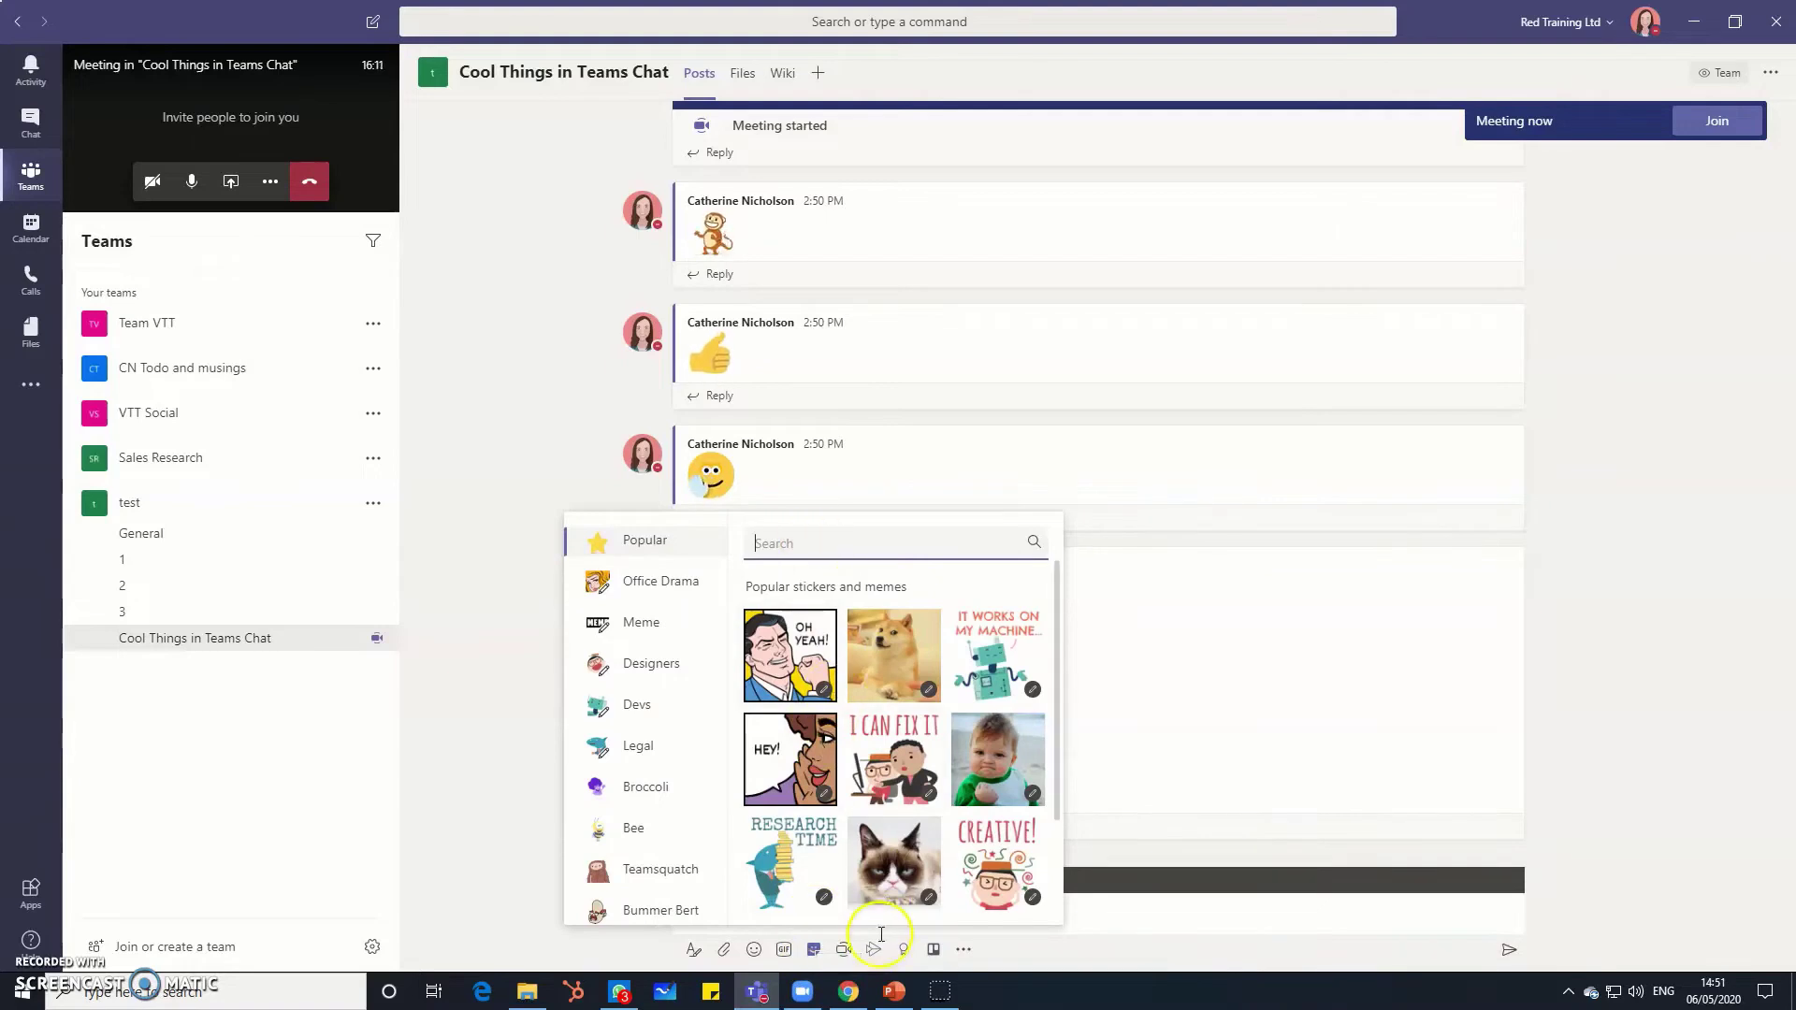
{"action": "left_click", "coordinate": [784, 949]}
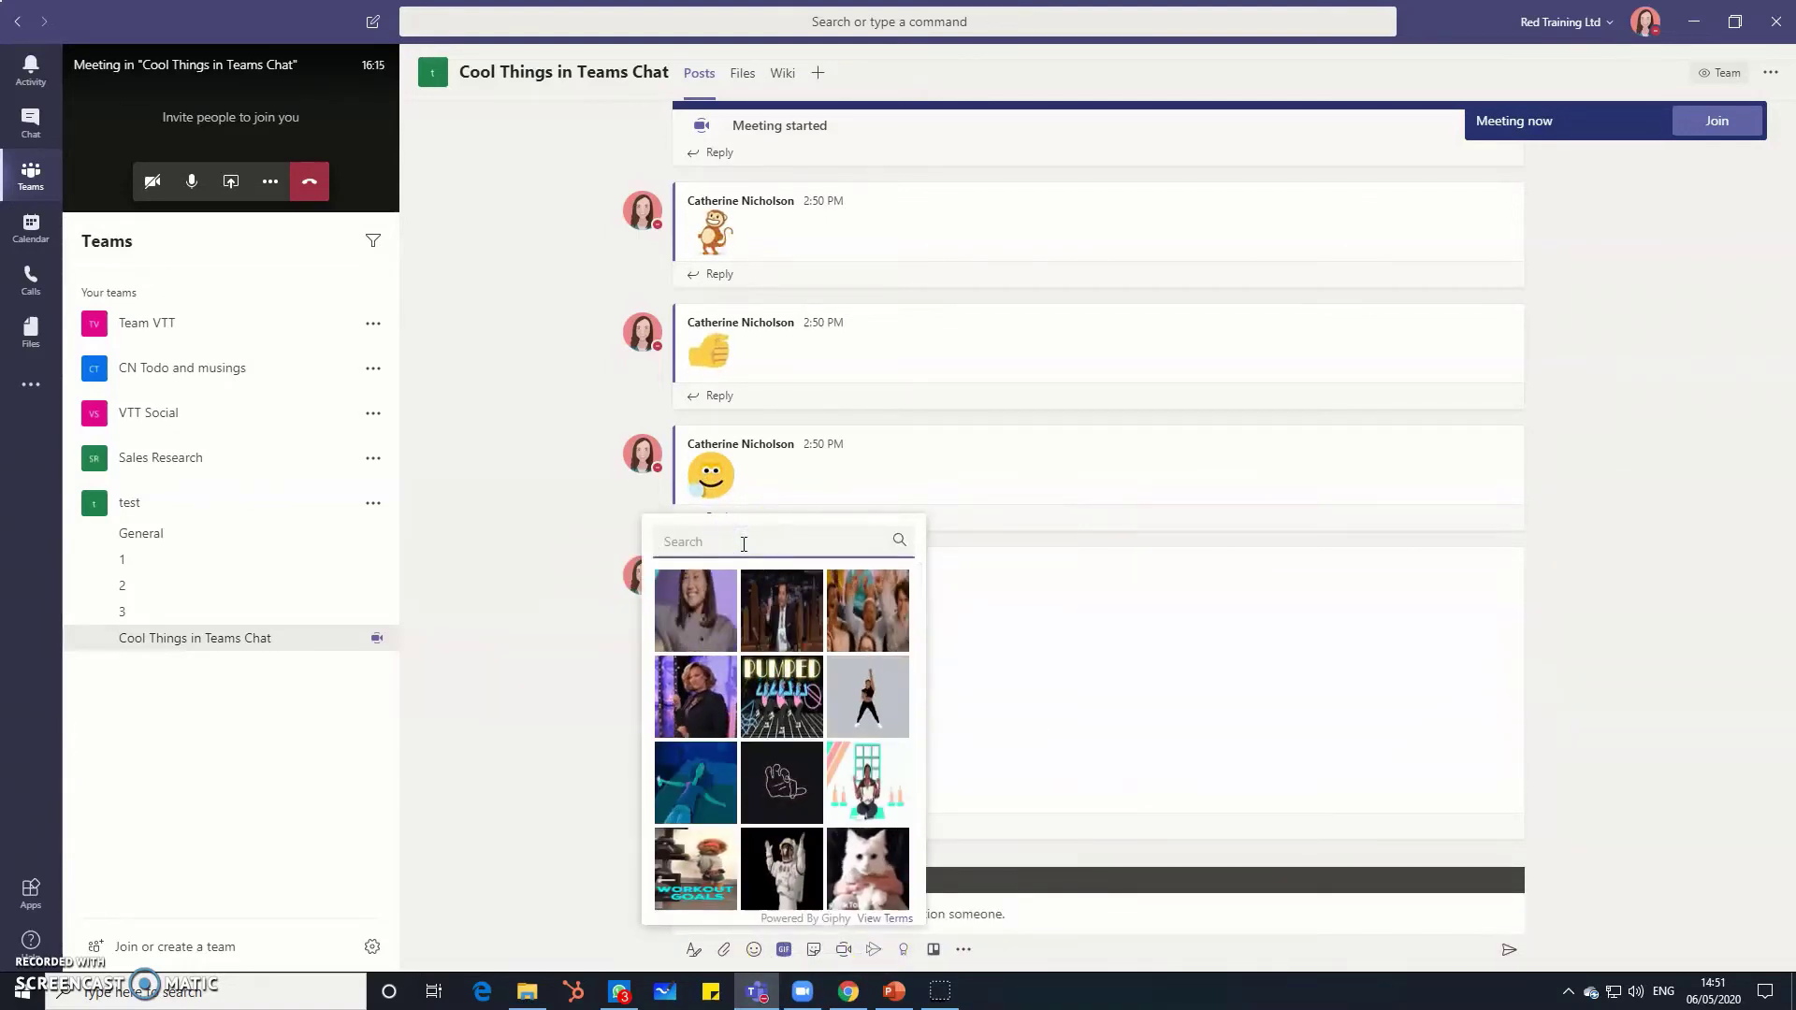
{"action": "type", "text": "excited"}
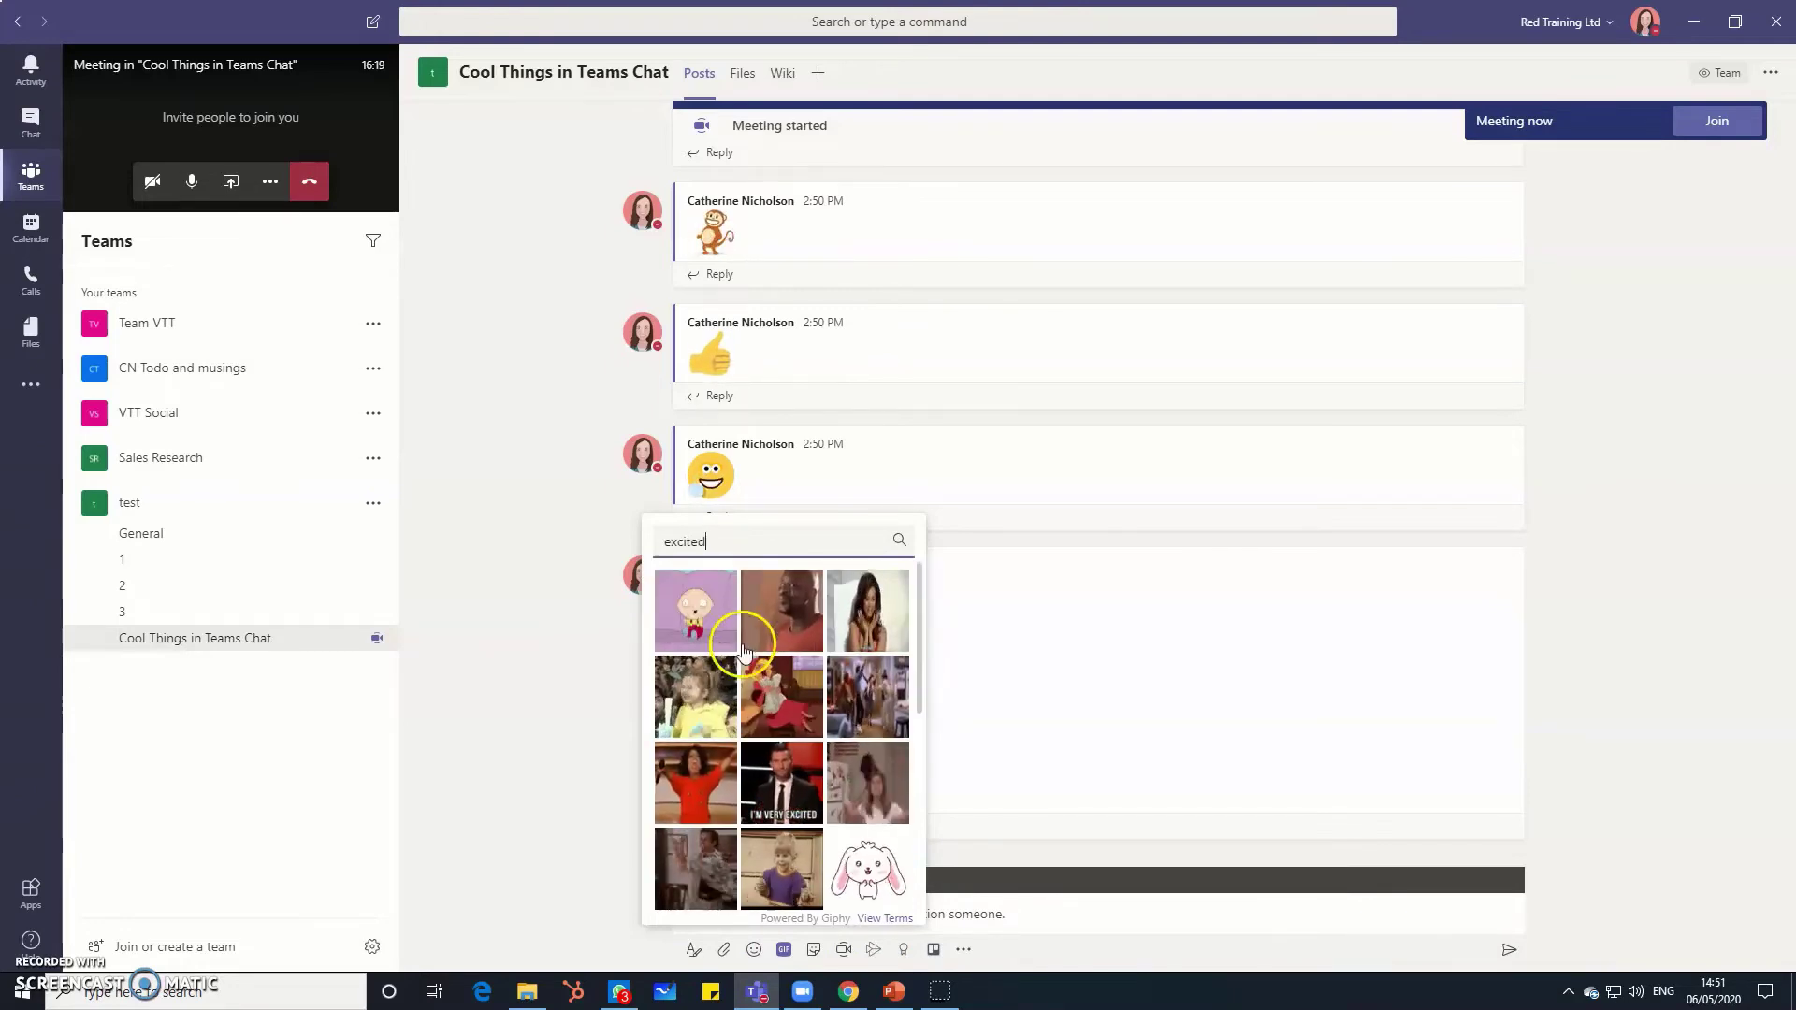
{"action": "left_click", "coordinate": [716, 631]}
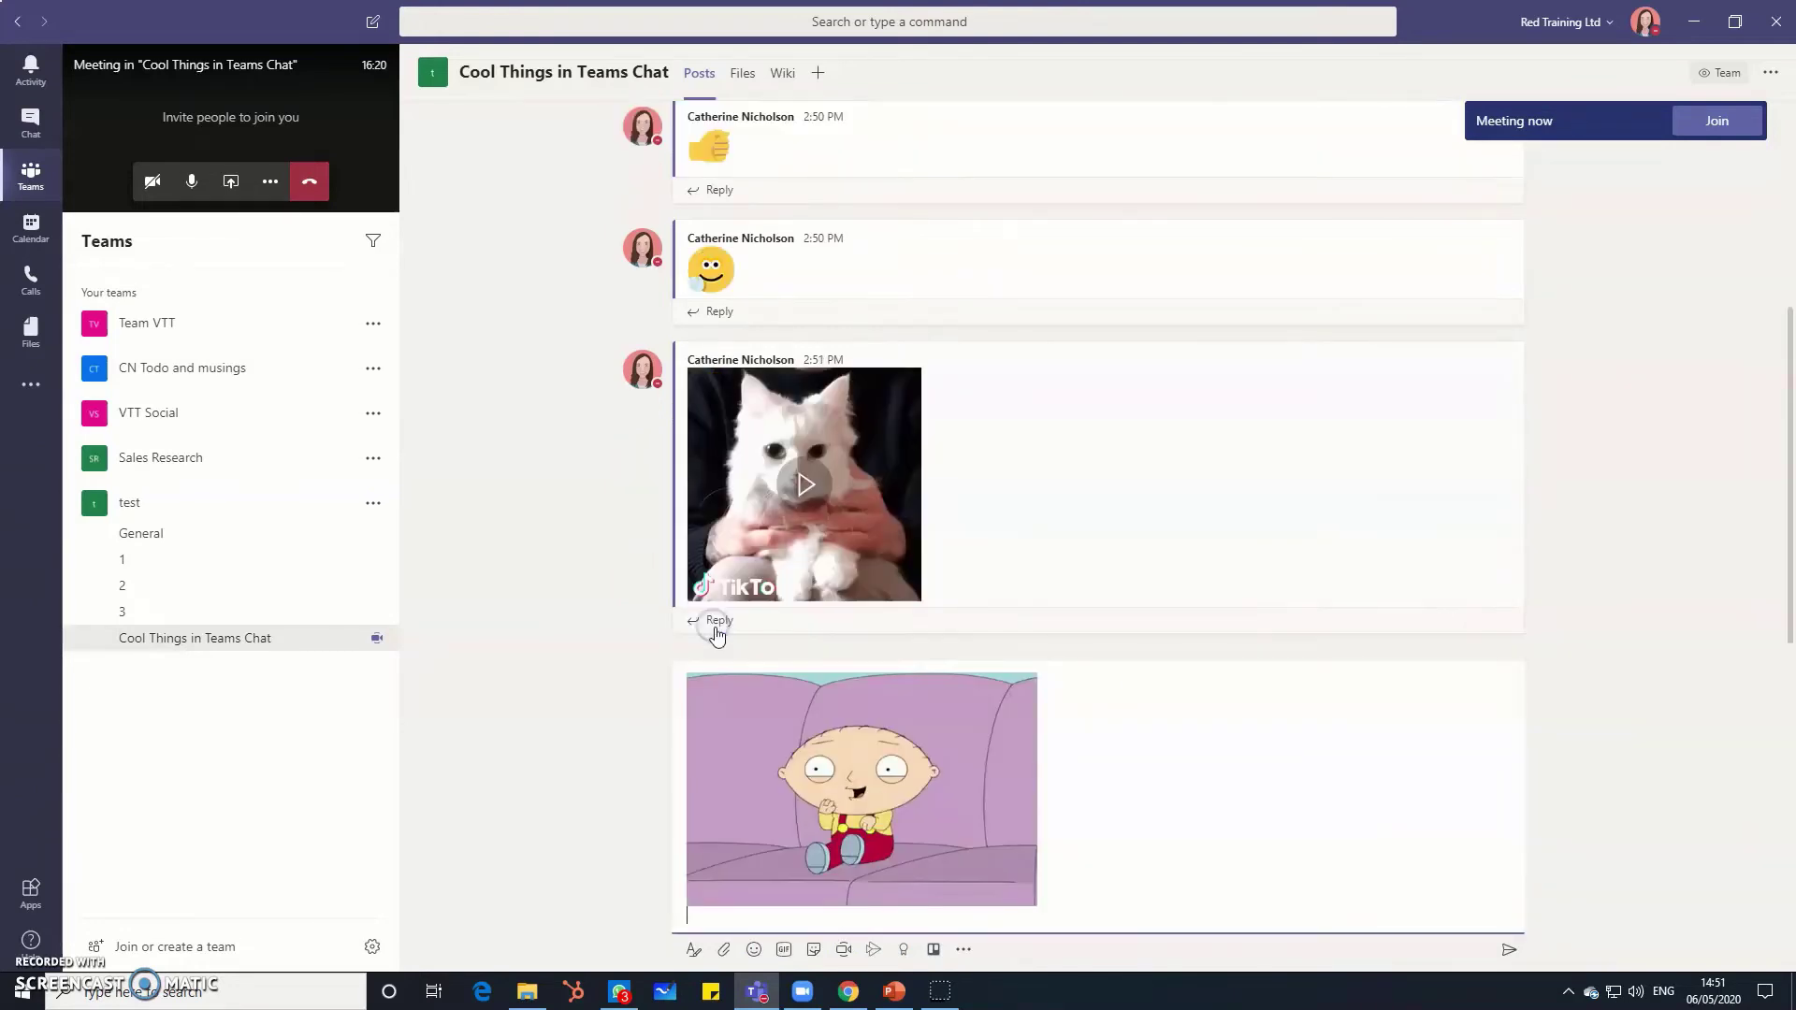
{"action": "left_click", "coordinate": [813, 951]}
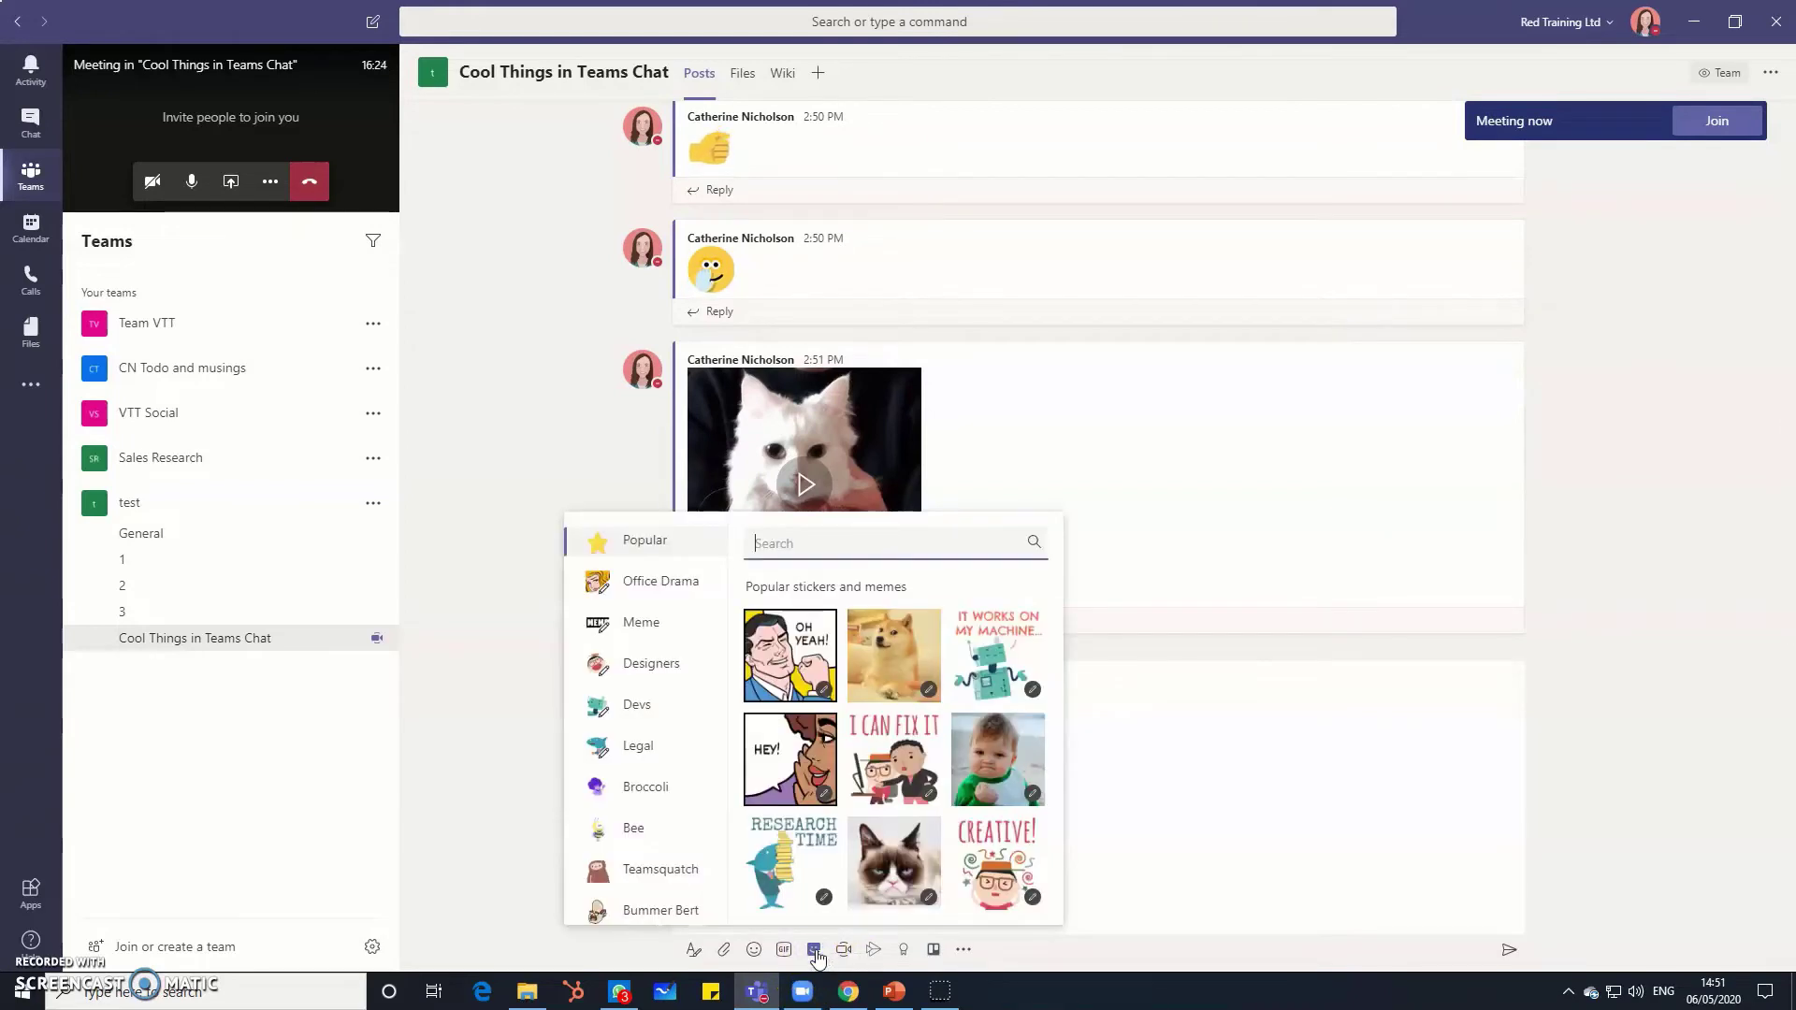
{"action": "scroll", "coordinate": [655, 805], "scroll_direction": "down", "scroll_amount": 2}
{"action": "left_click", "coordinate": [672, 787]}
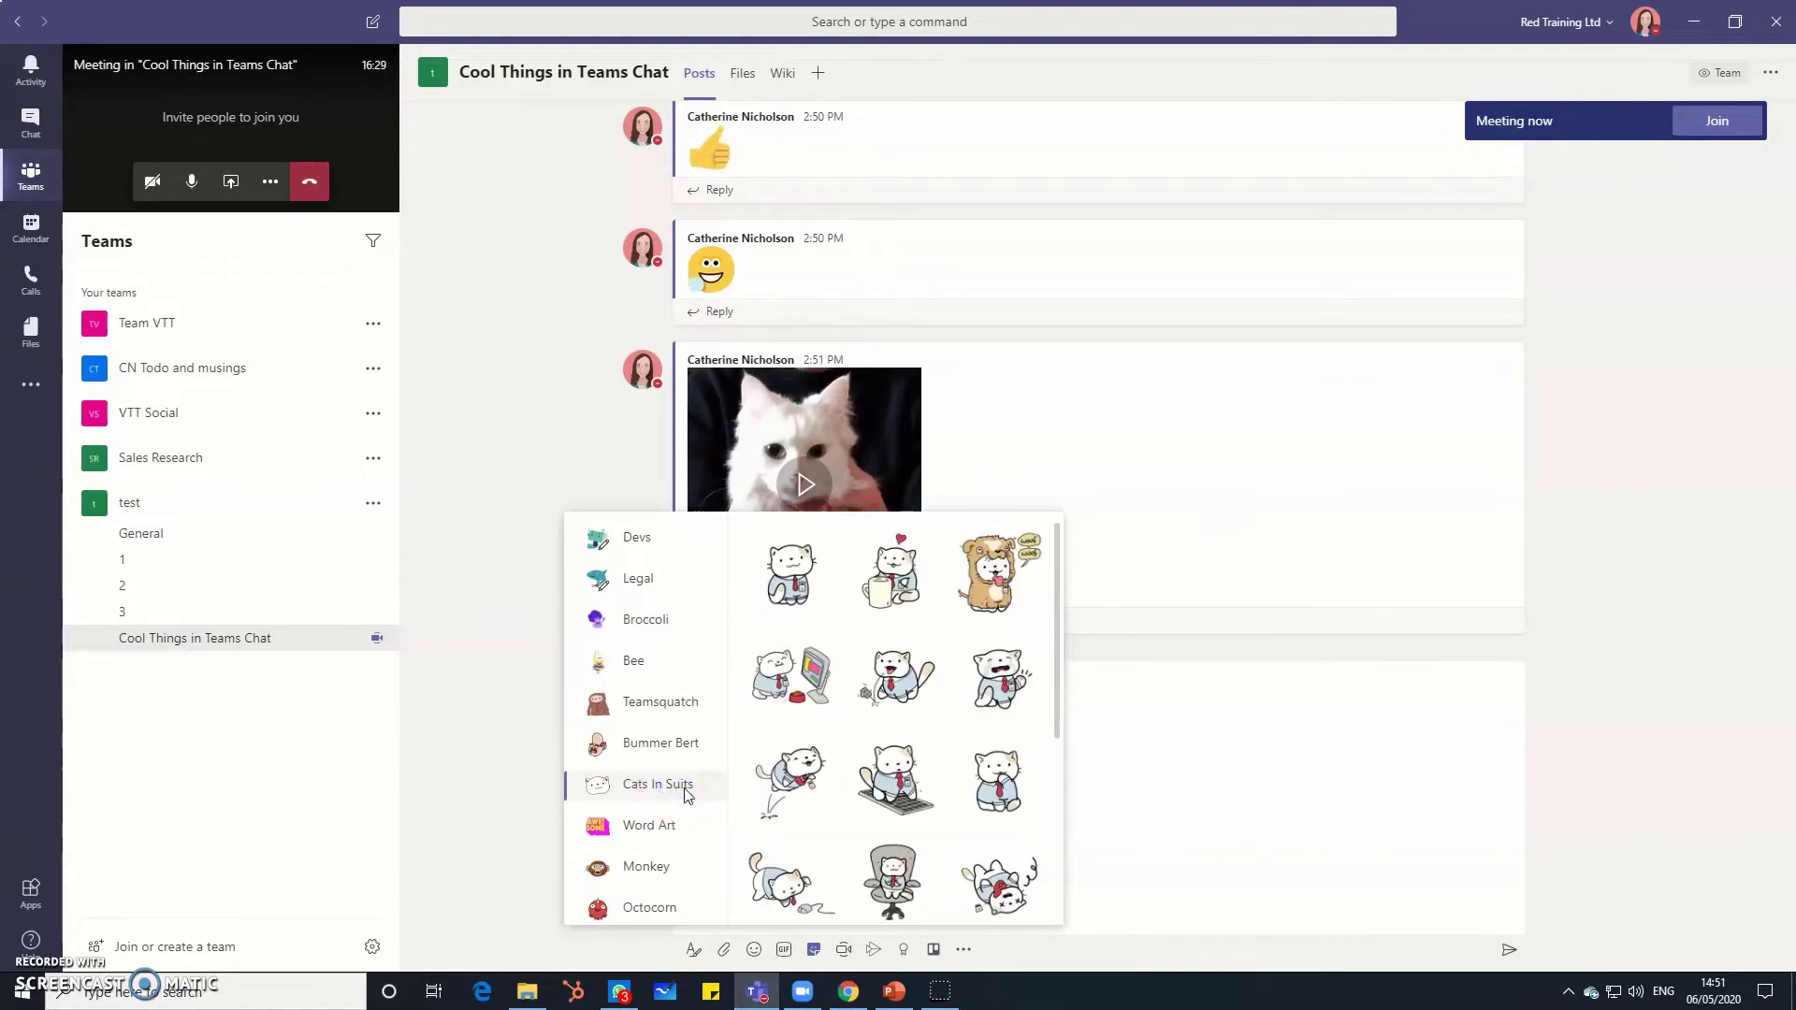
{"action": "scroll", "coordinate": [936, 831], "scroll_direction": "down", "scroll_amount": 2}
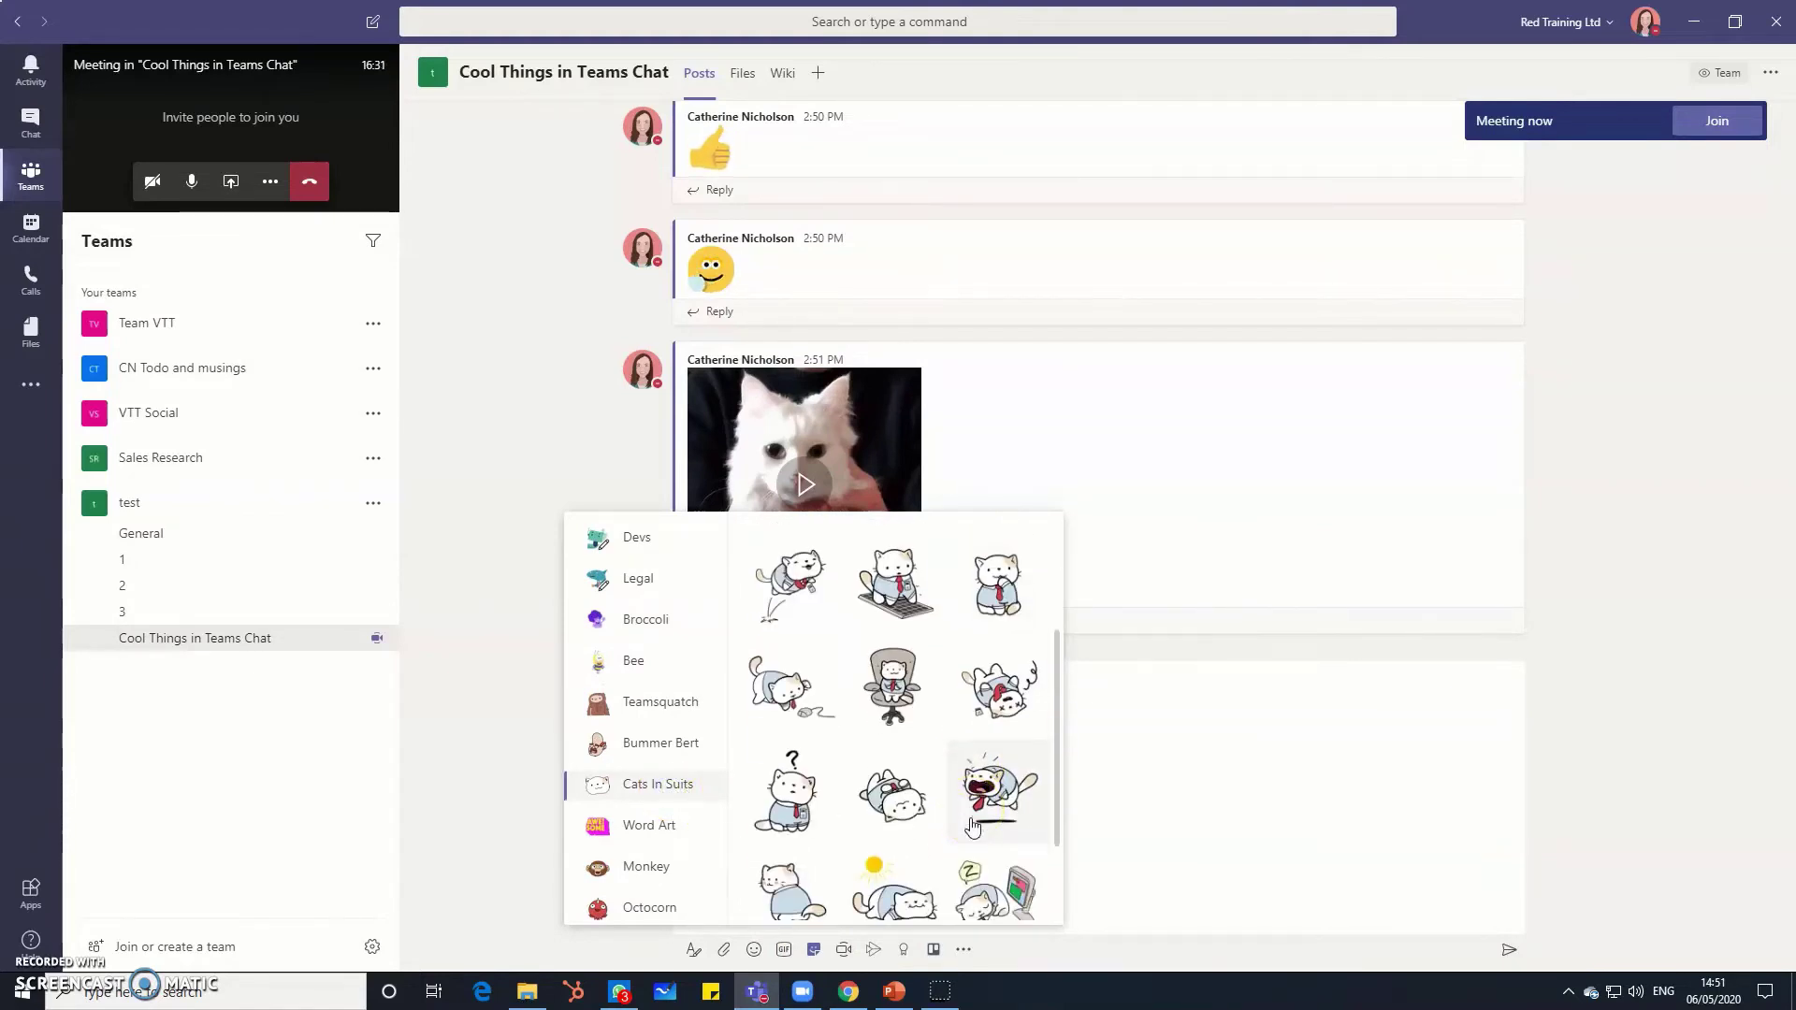
{"action": "scroll", "coordinate": [973, 825], "scroll_direction": "down", "scroll_amount": 2}
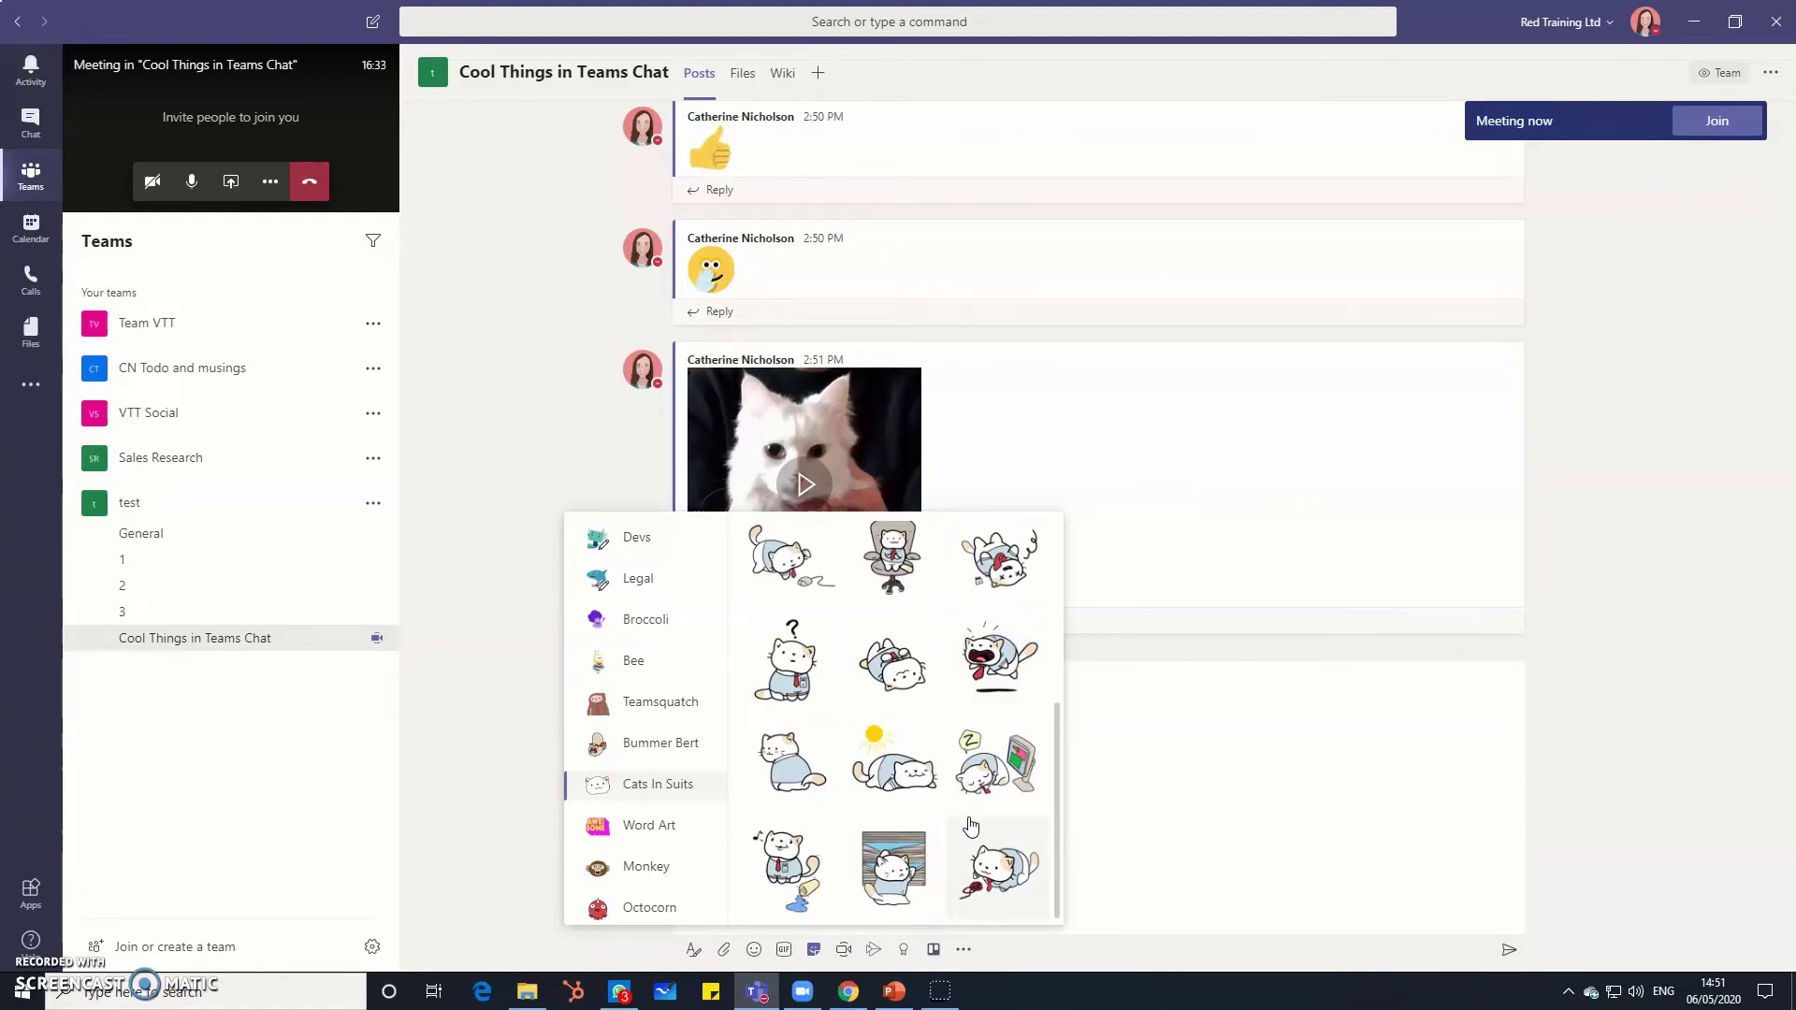
{"action": "left_click", "coordinate": [914, 751]}
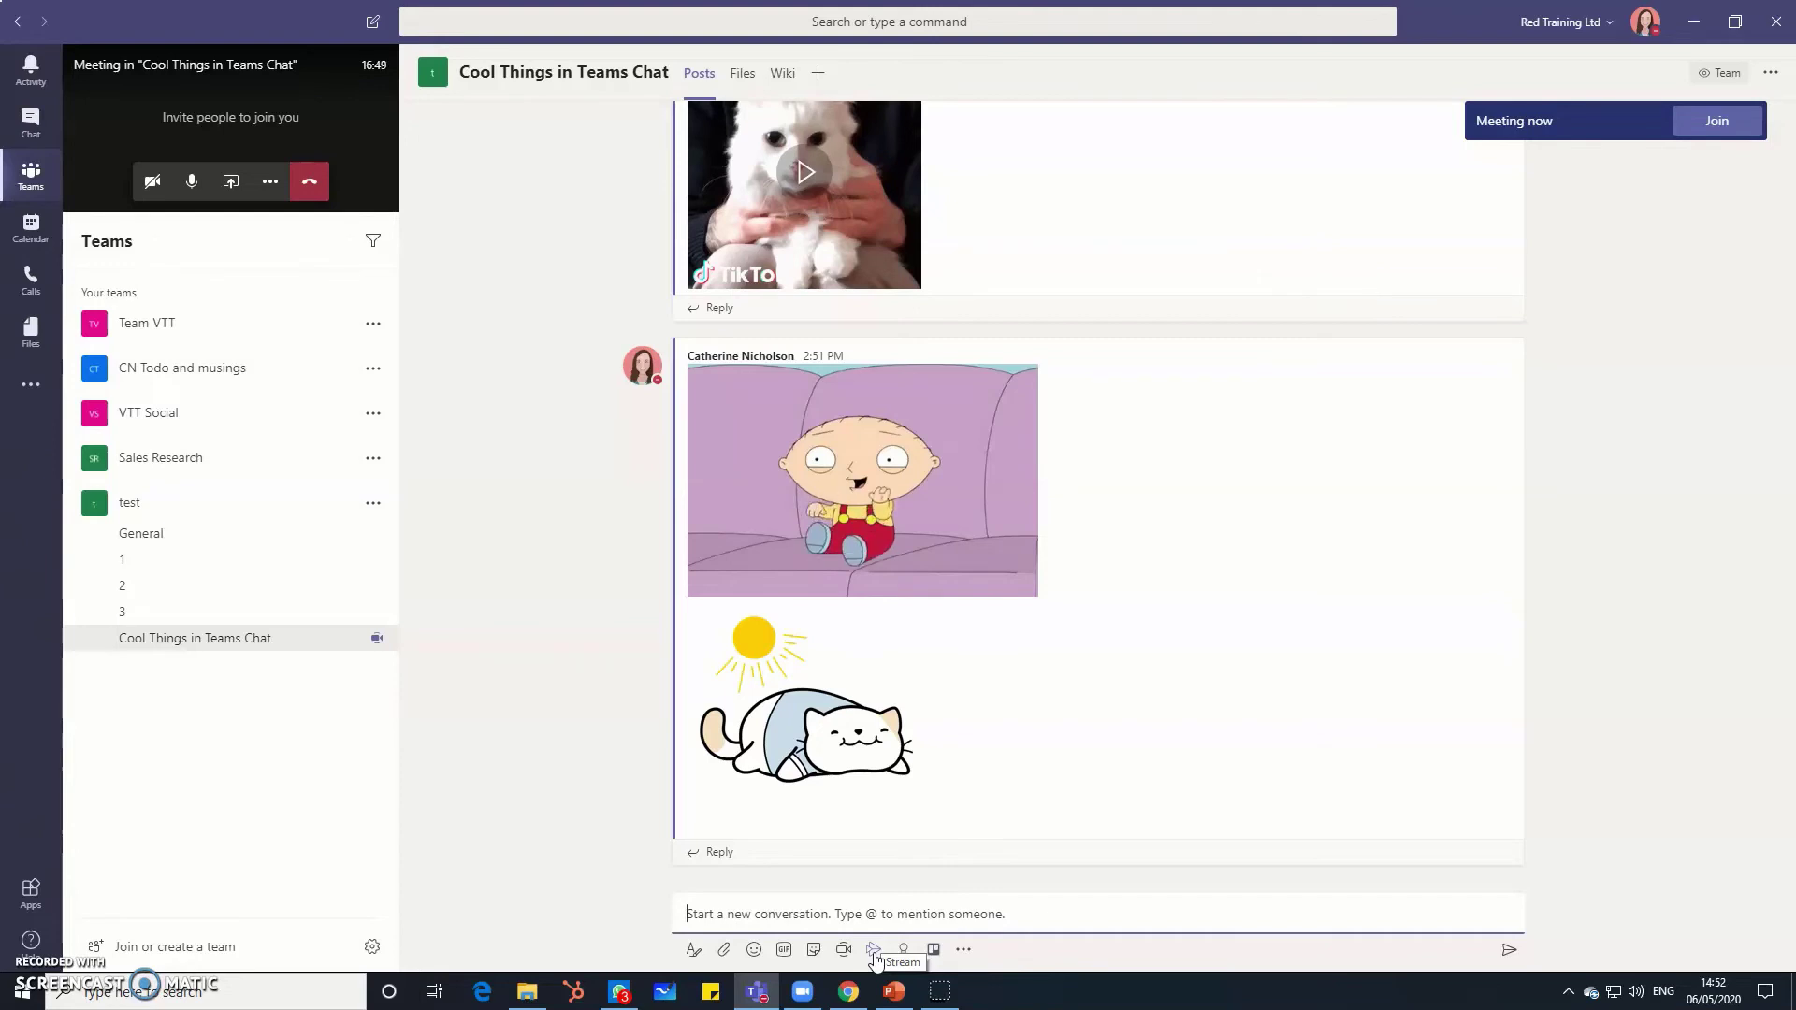
- Start a Forms poll with the question 'Meet next on which day?'
{"action": "left_click", "coordinate": [933, 951]}
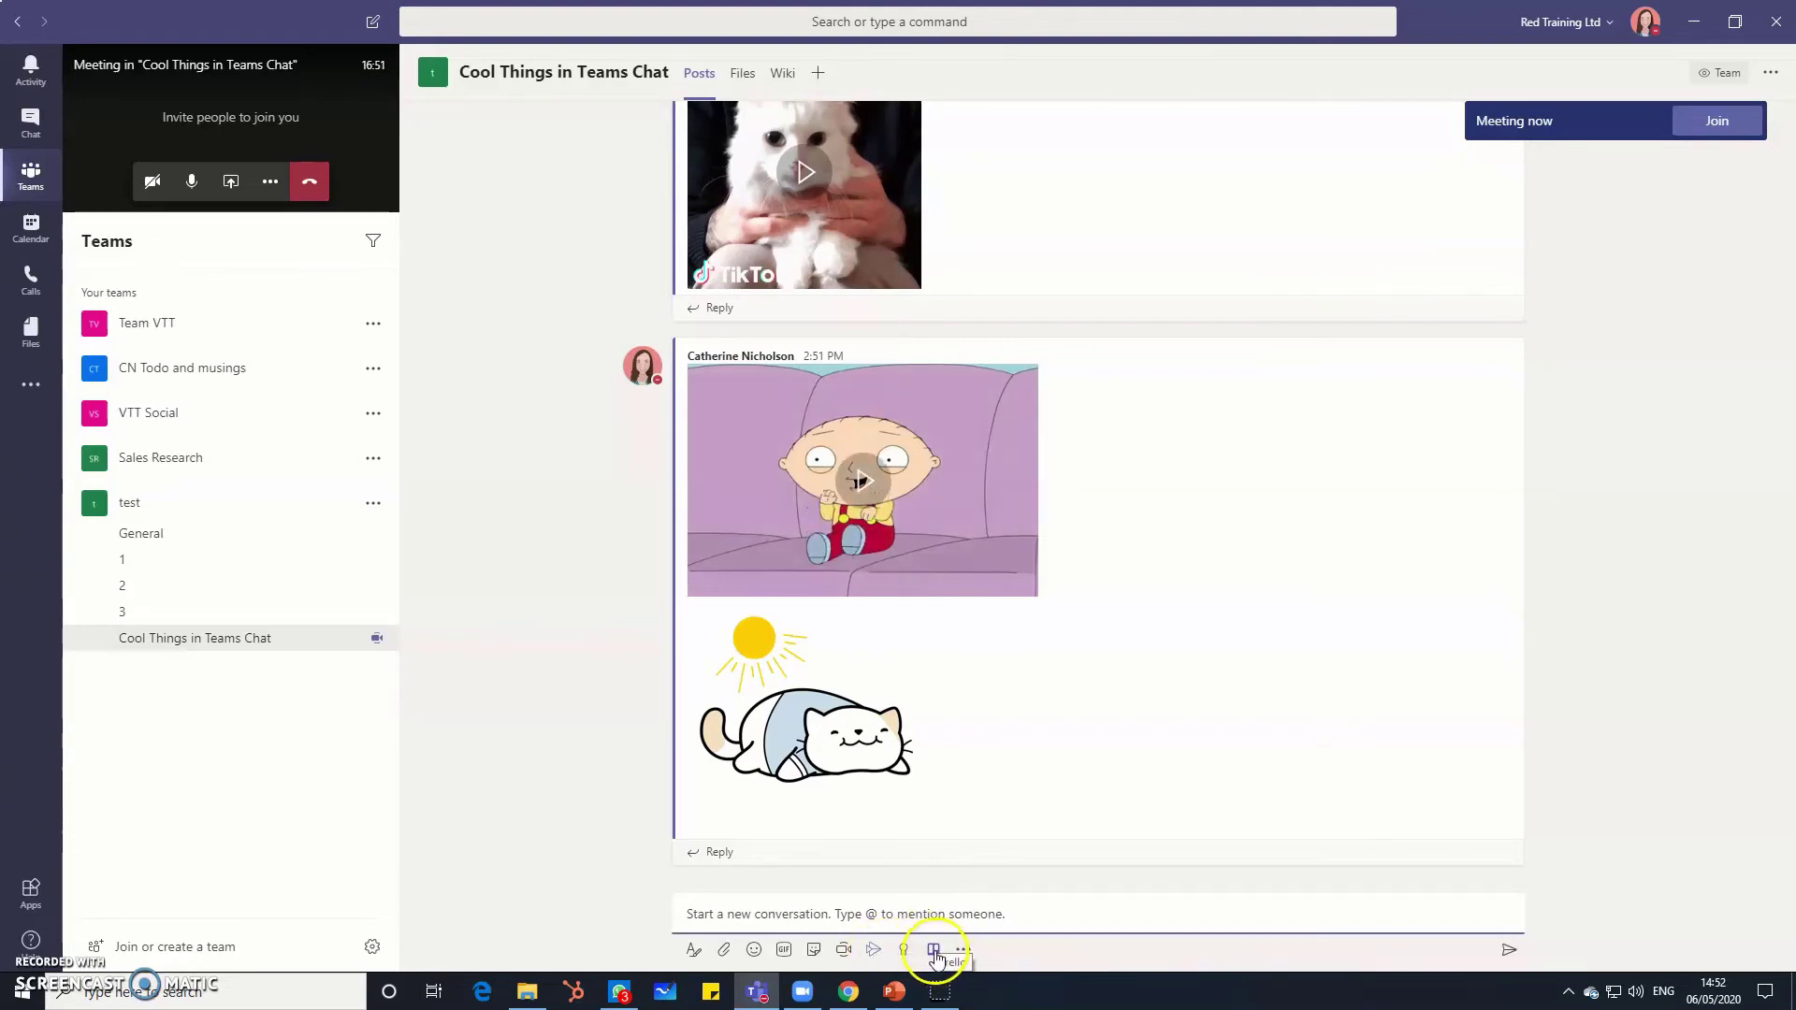
{"action": "left_click", "coordinate": [963, 950]}
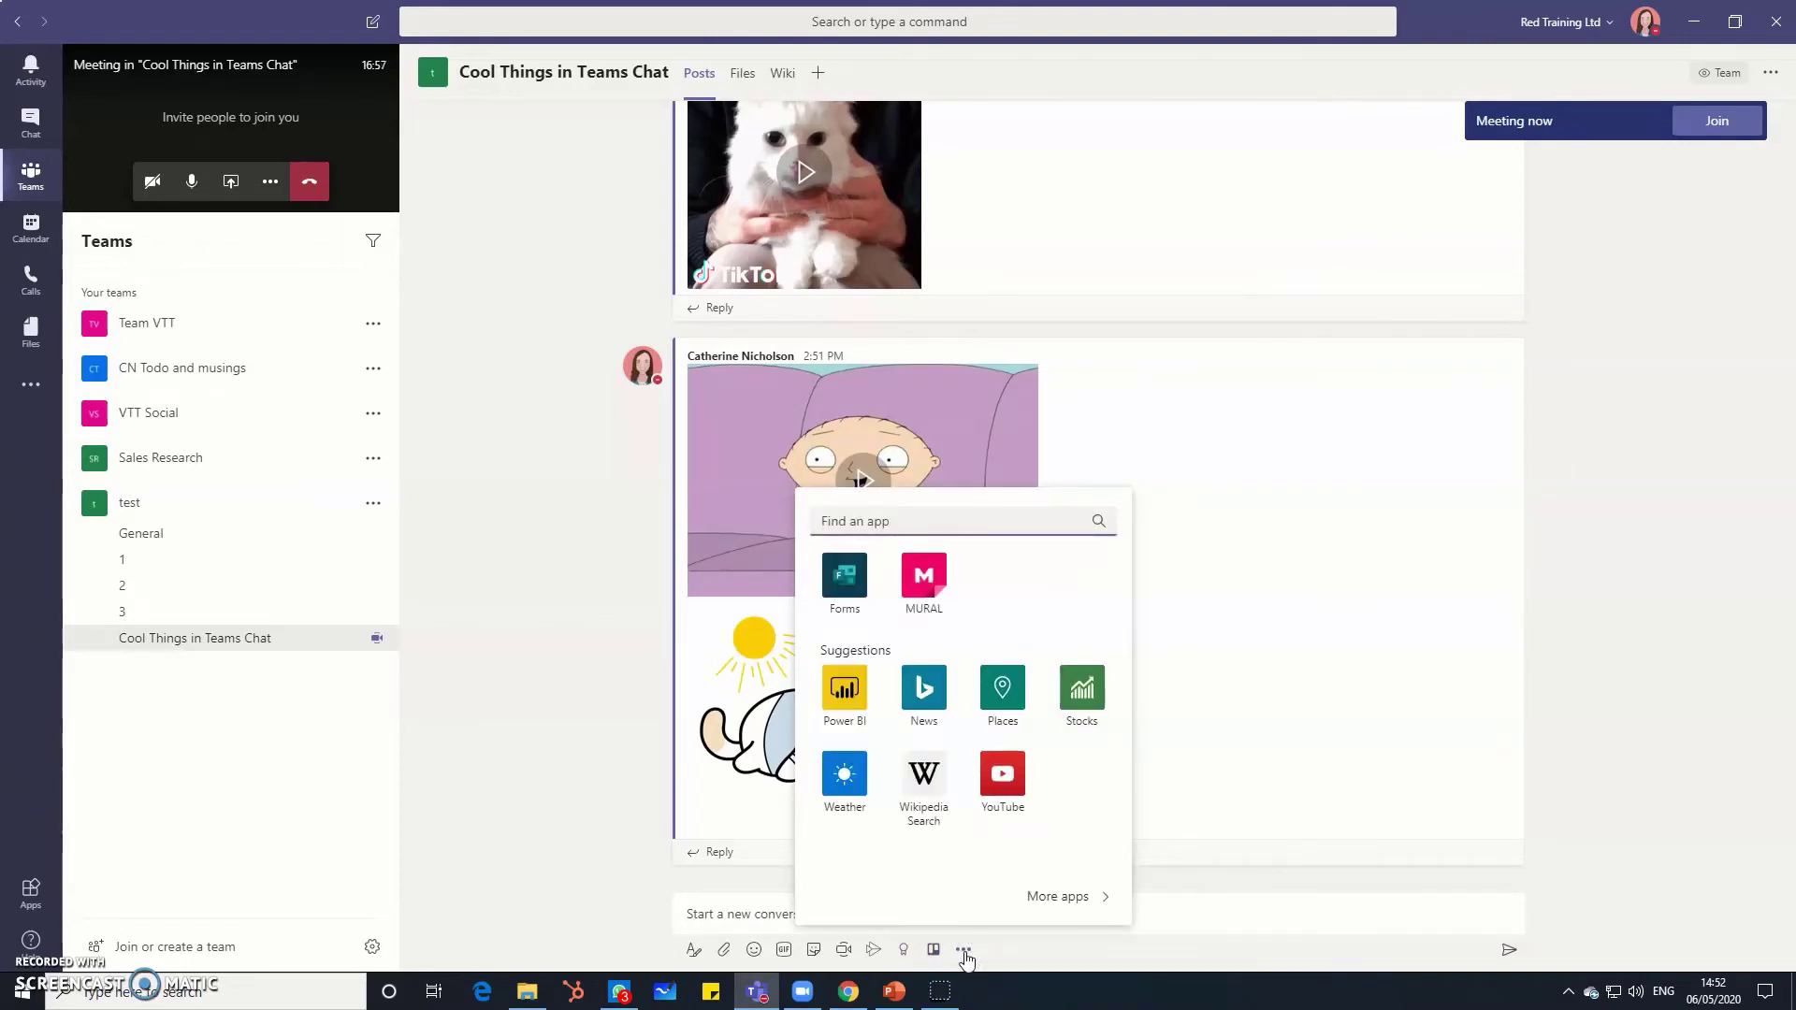
{"action": "left_click", "coordinate": [846, 577]}
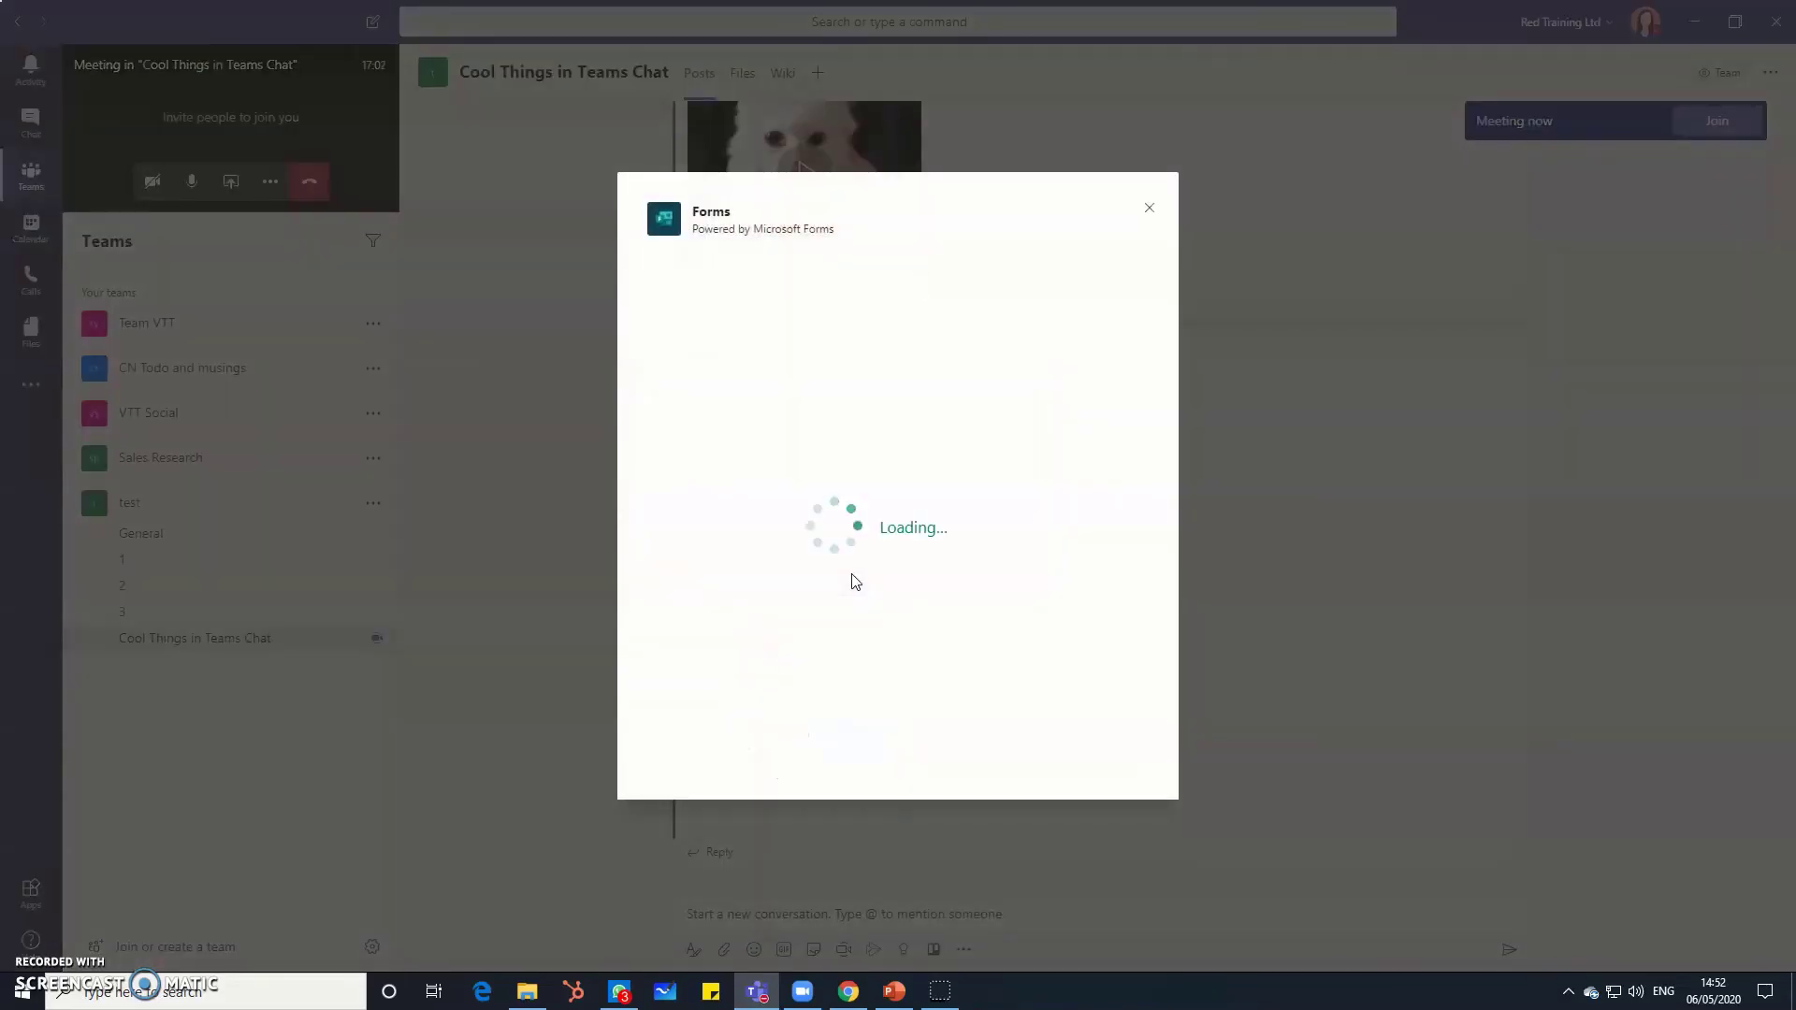
{"action": "left_click", "coordinate": [756, 355]}
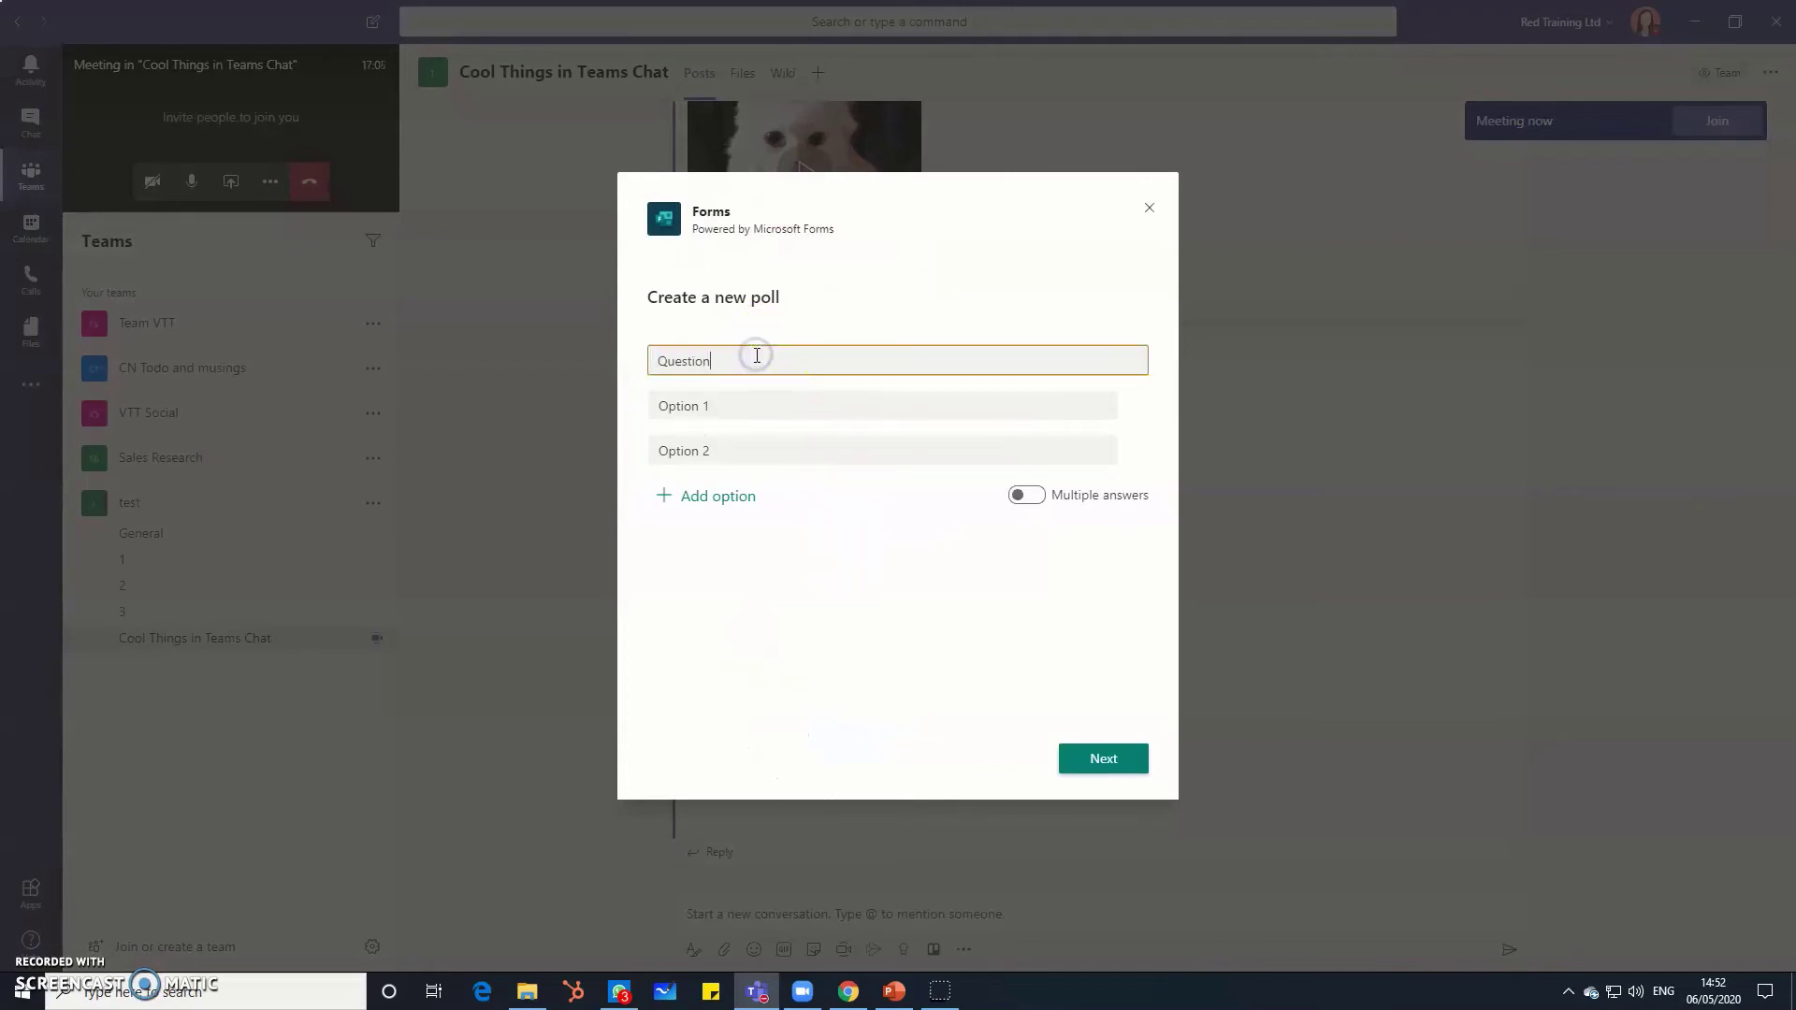
{"action": "key", "text": "BackSpace"}
{"action": "key", "text": "BackSpace"}
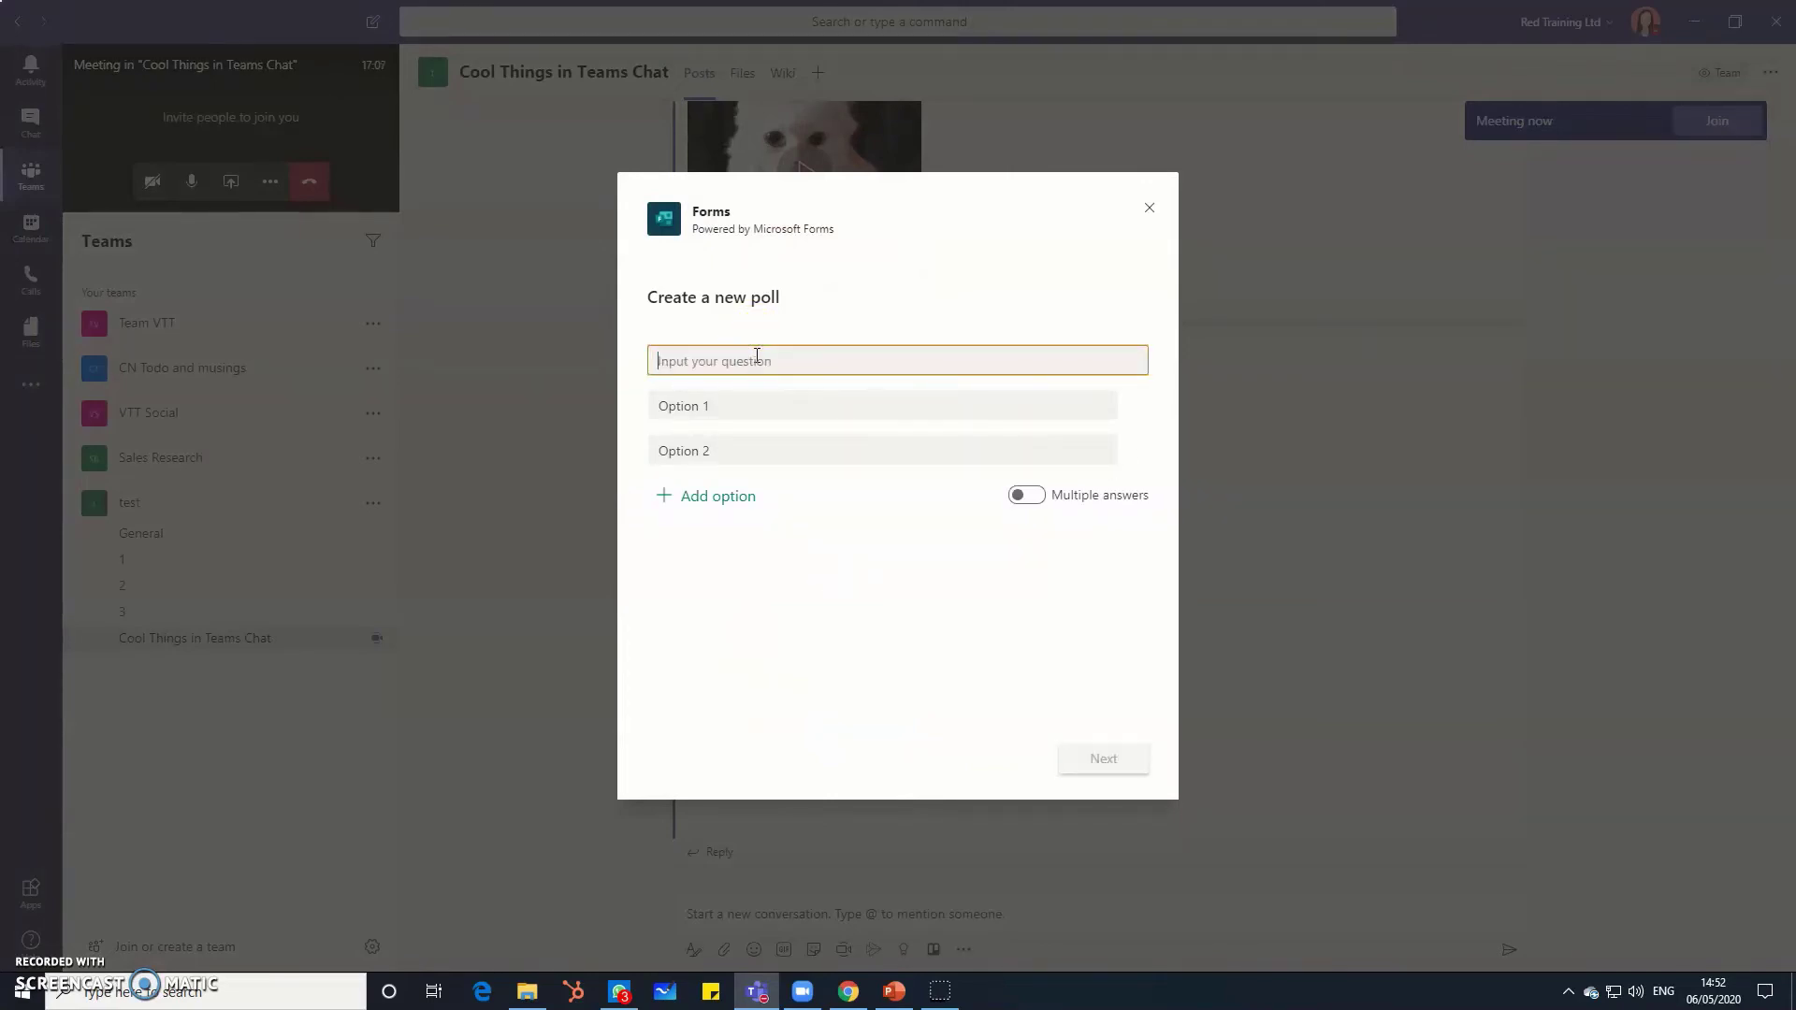
{"action": "type", "text": "Meet next on"}
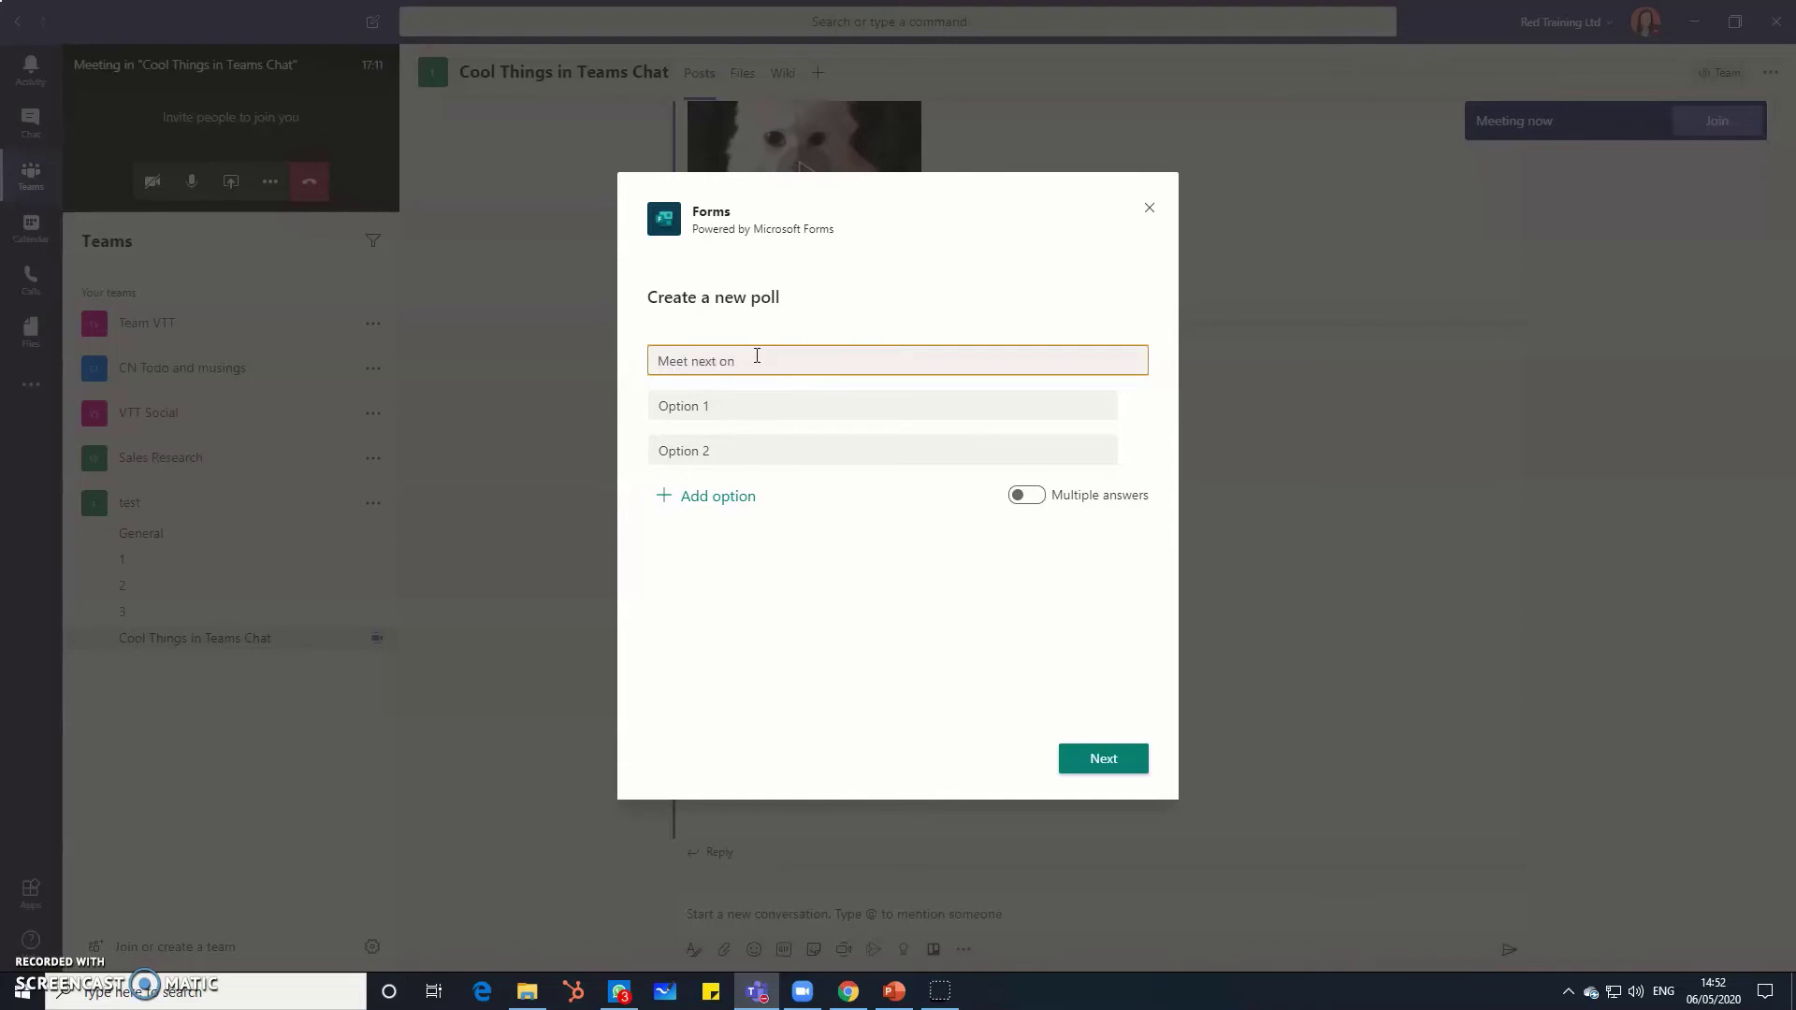
{"action": "type", "text": " which day@?"}
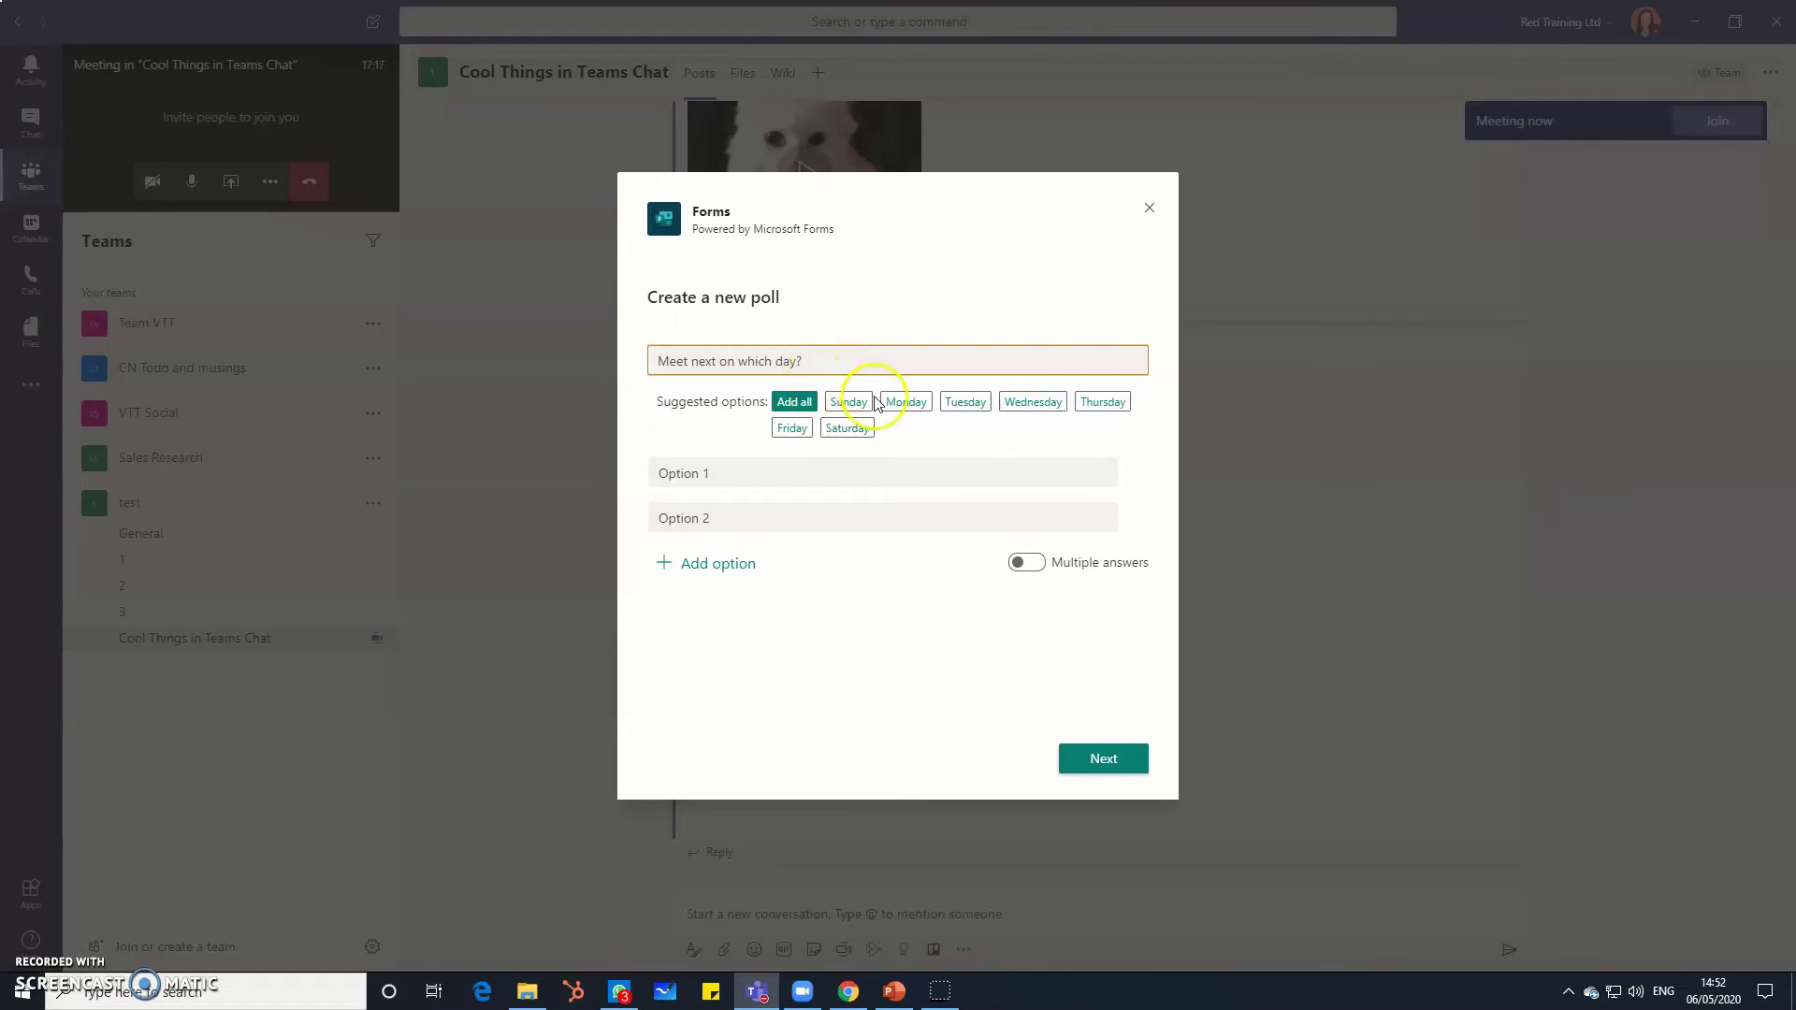
- Fill in poll options Tuesday? and Thursday?, then preview the poll card
{"action": "left_click", "coordinate": [705, 474]}
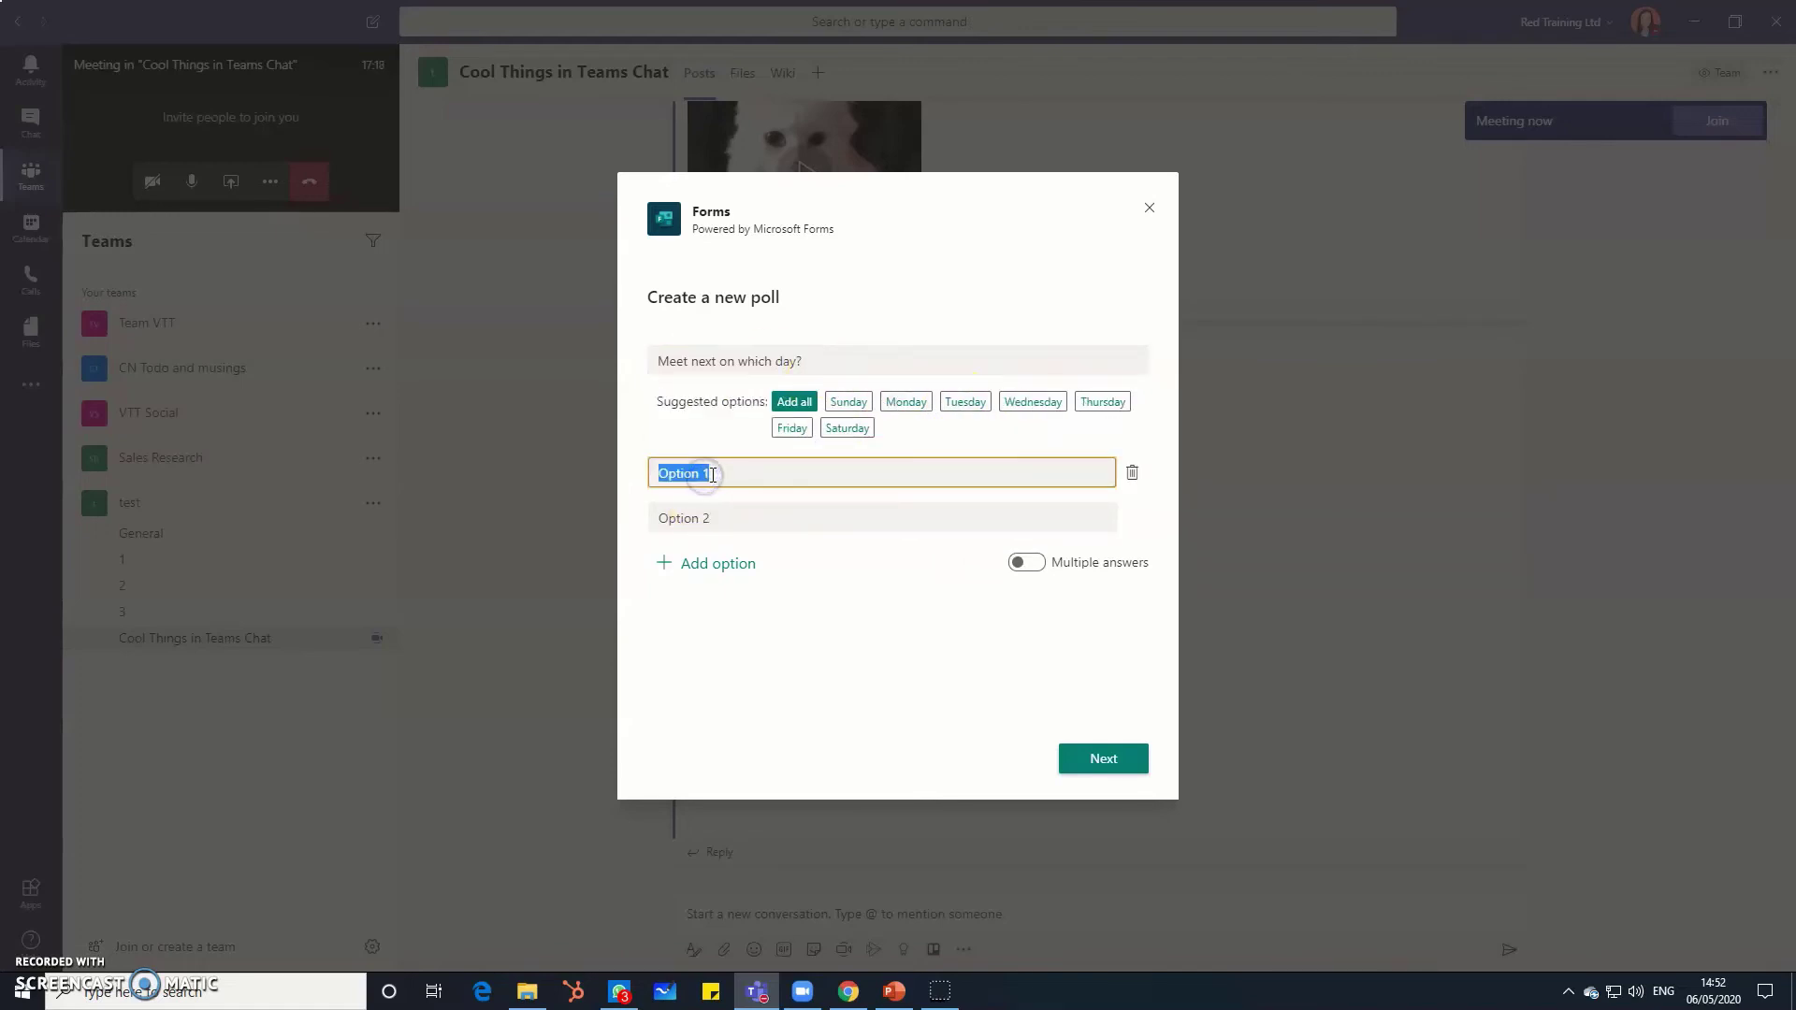
{"action": "type", "text": "Tuesday"}
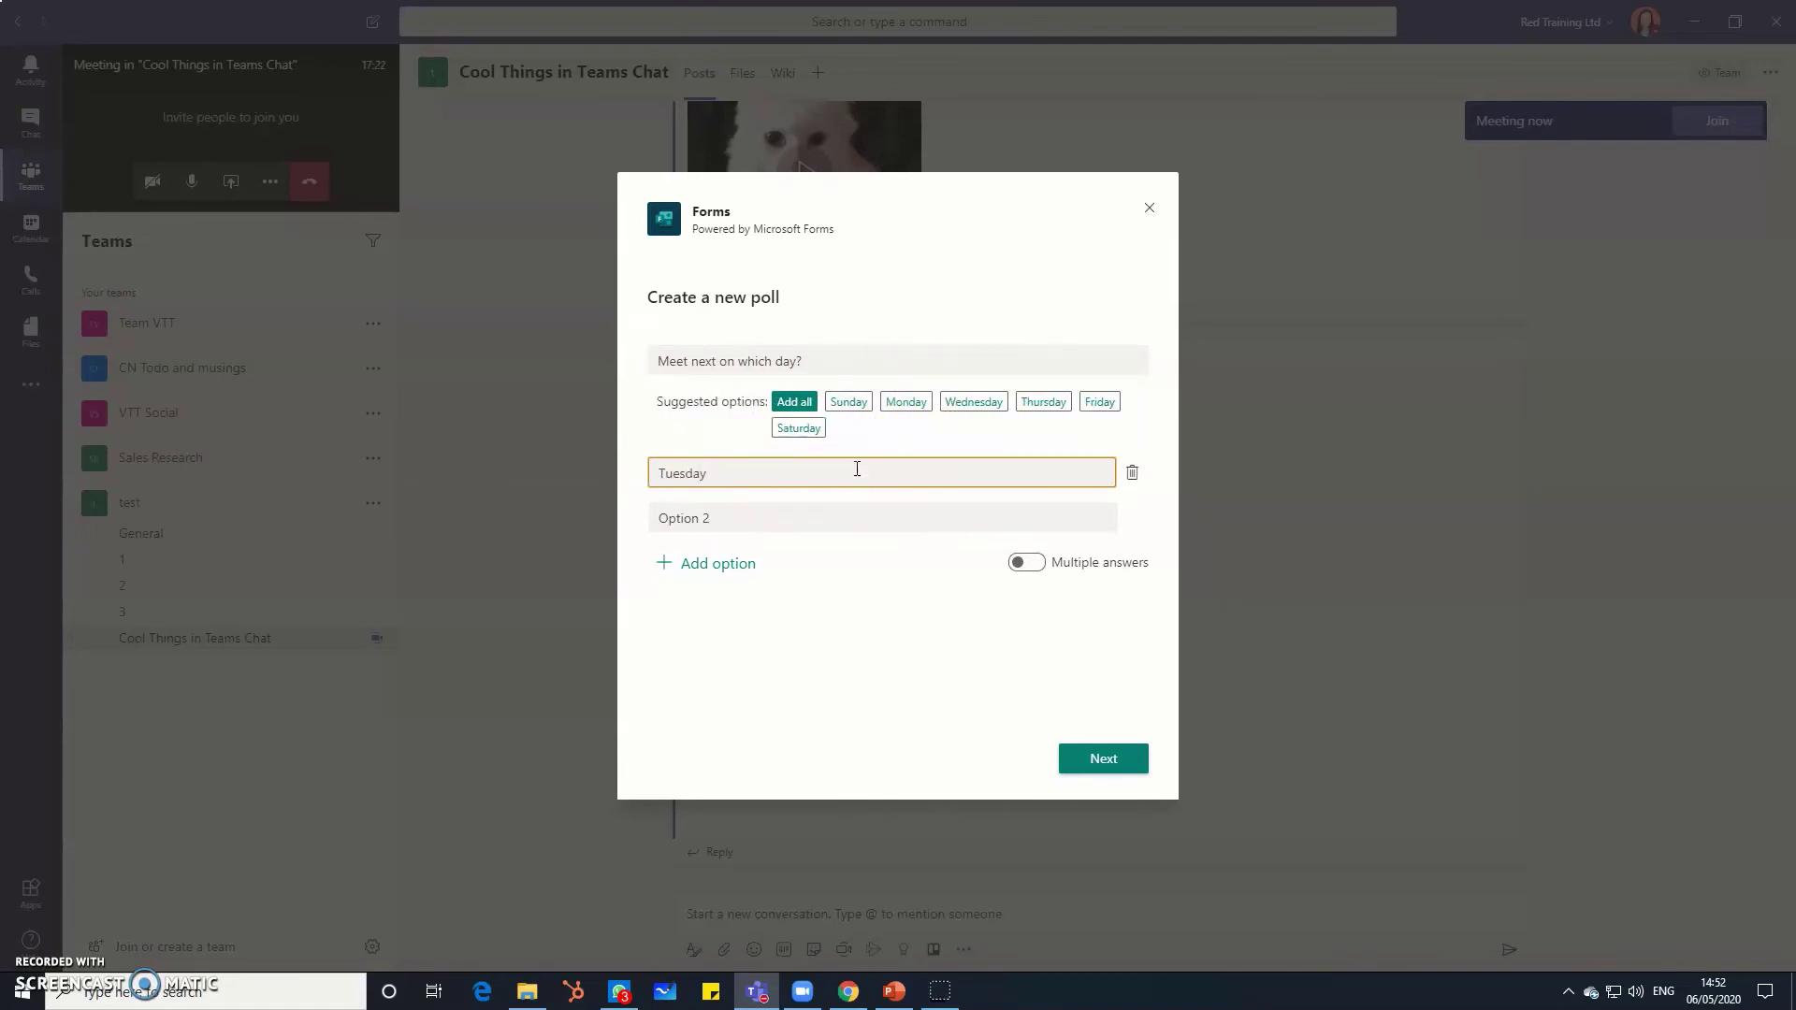
{"action": "type", "text": "?"}
{"action": "left_click", "coordinate": [868, 508]}
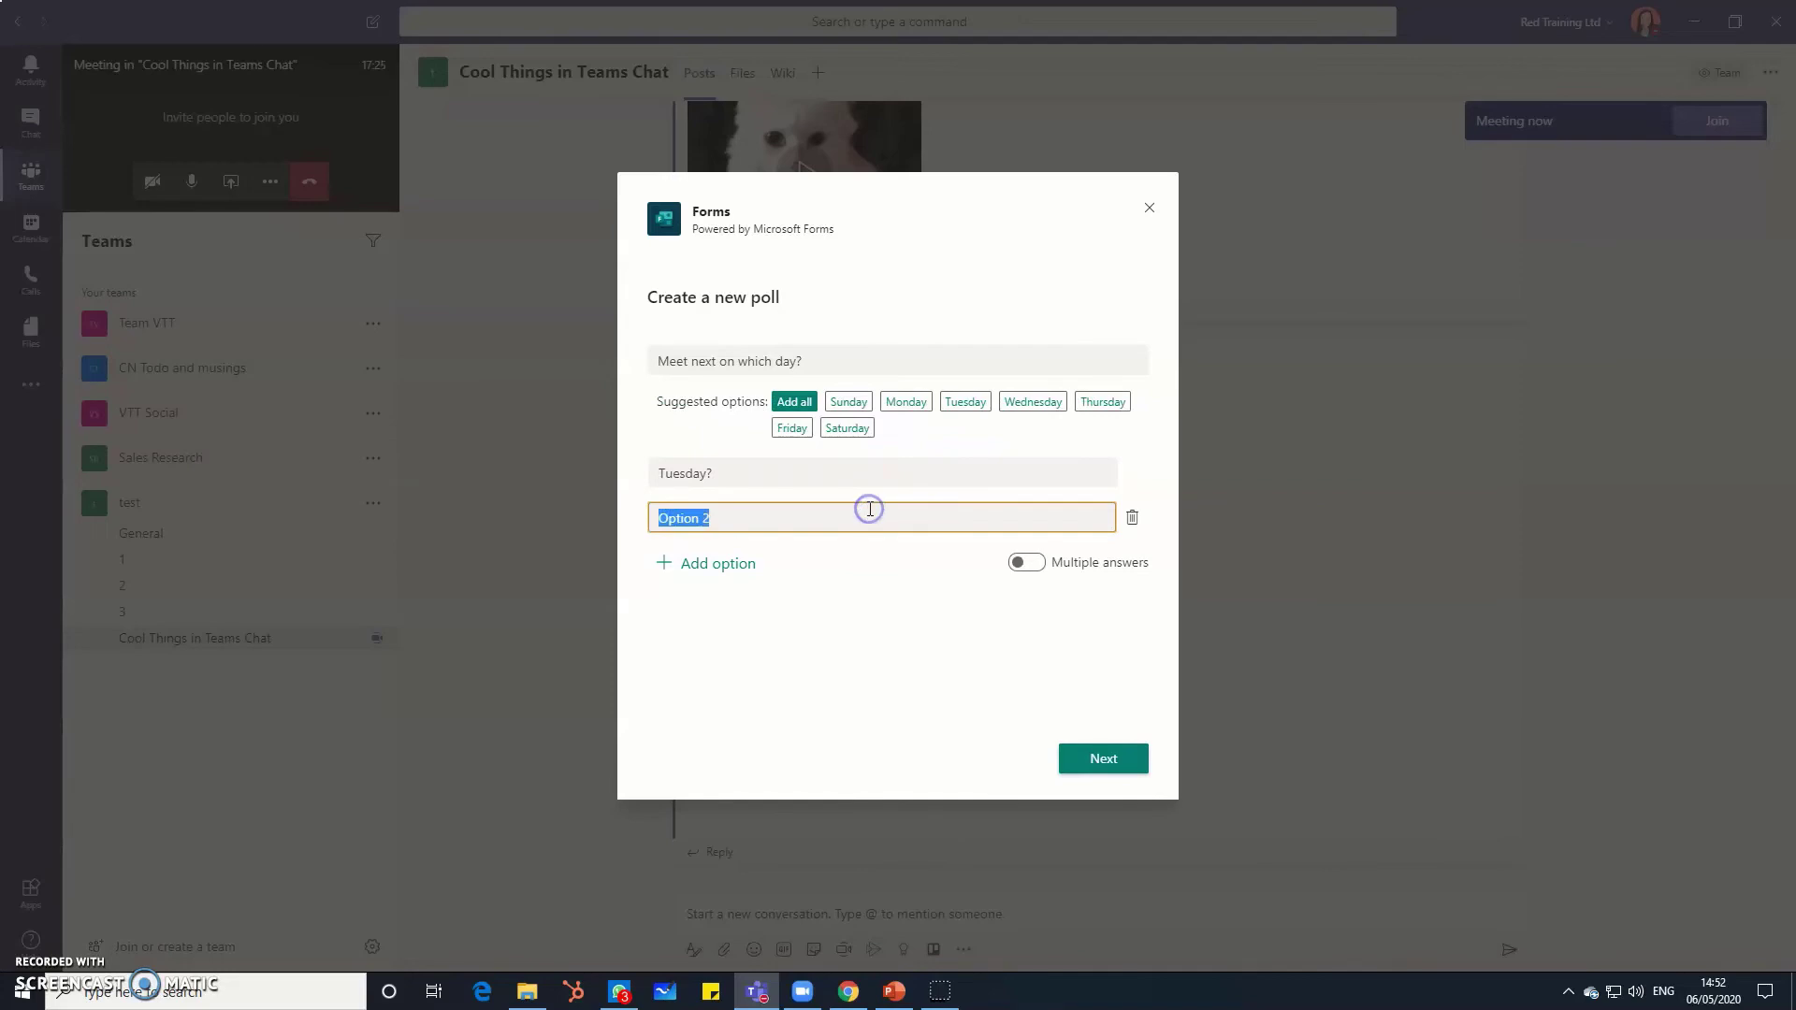
{"action": "type", "text": "Thursday?"}
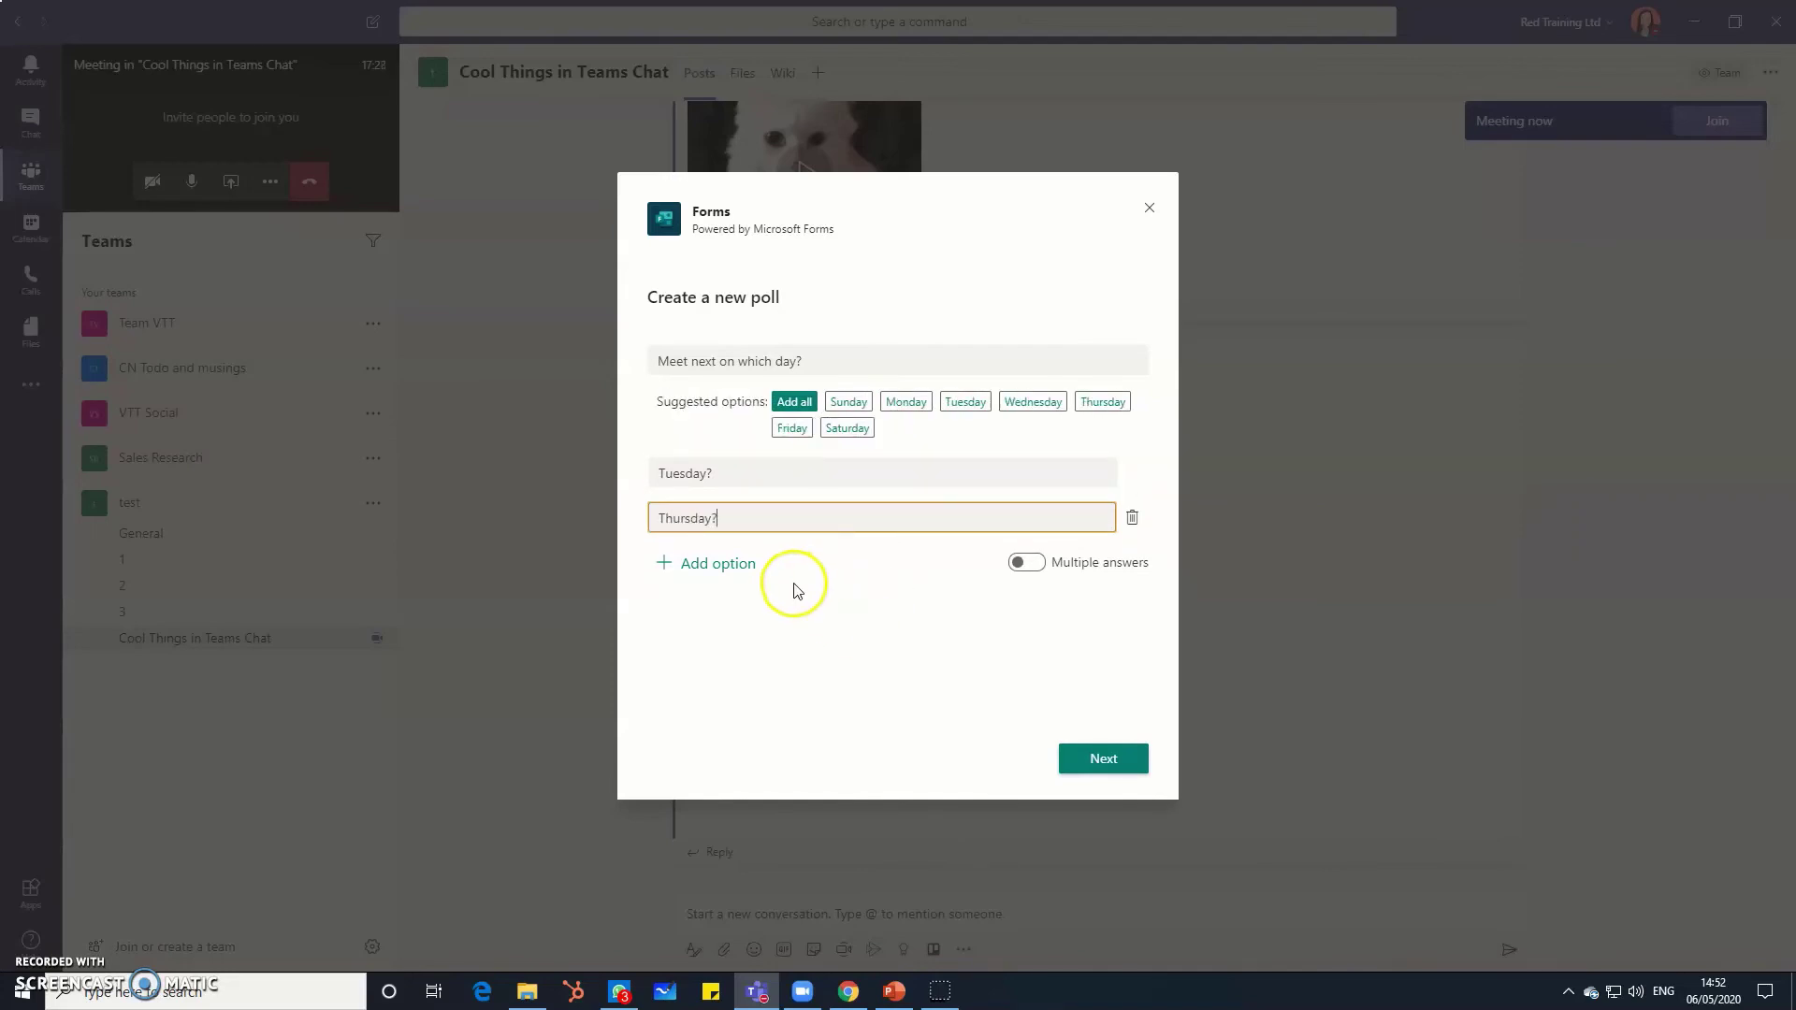
{"action": "left_click", "coordinate": [1113, 762]}
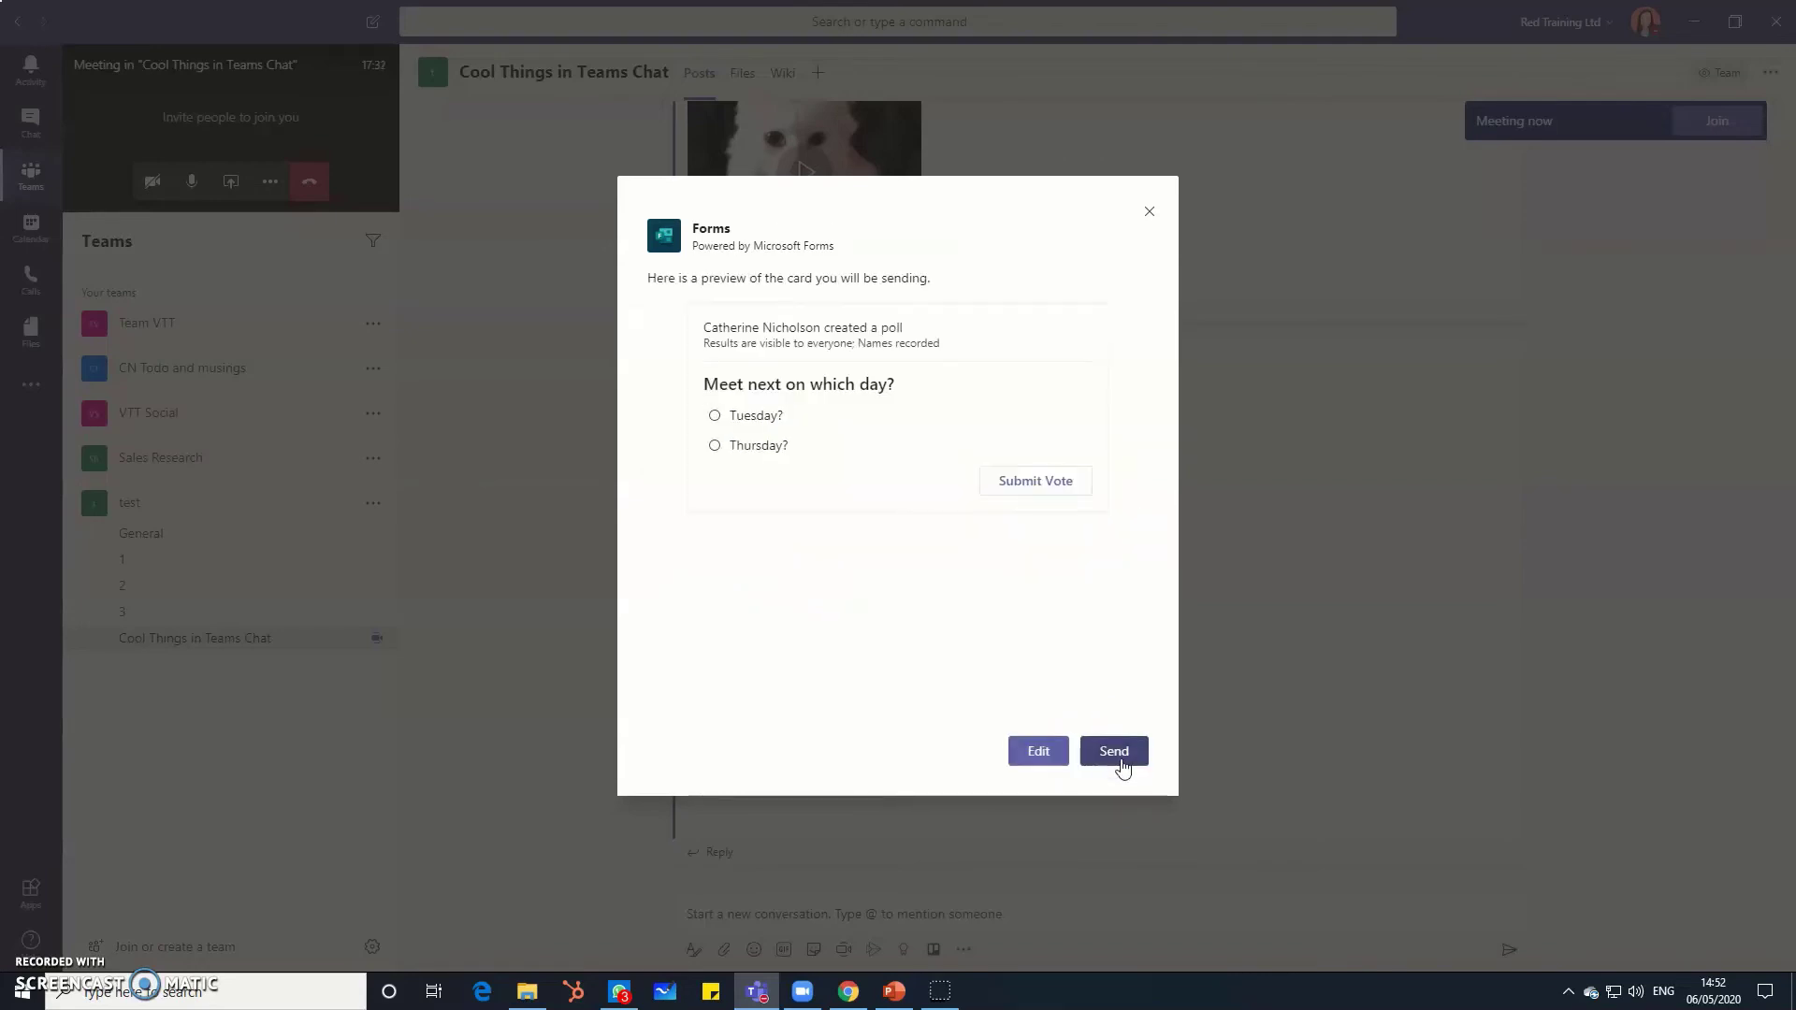
- Send the 'Meet next on which day?' poll to the channel and close the Forms dialog
{"action": "left_click", "coordinate": [1119, 756]}
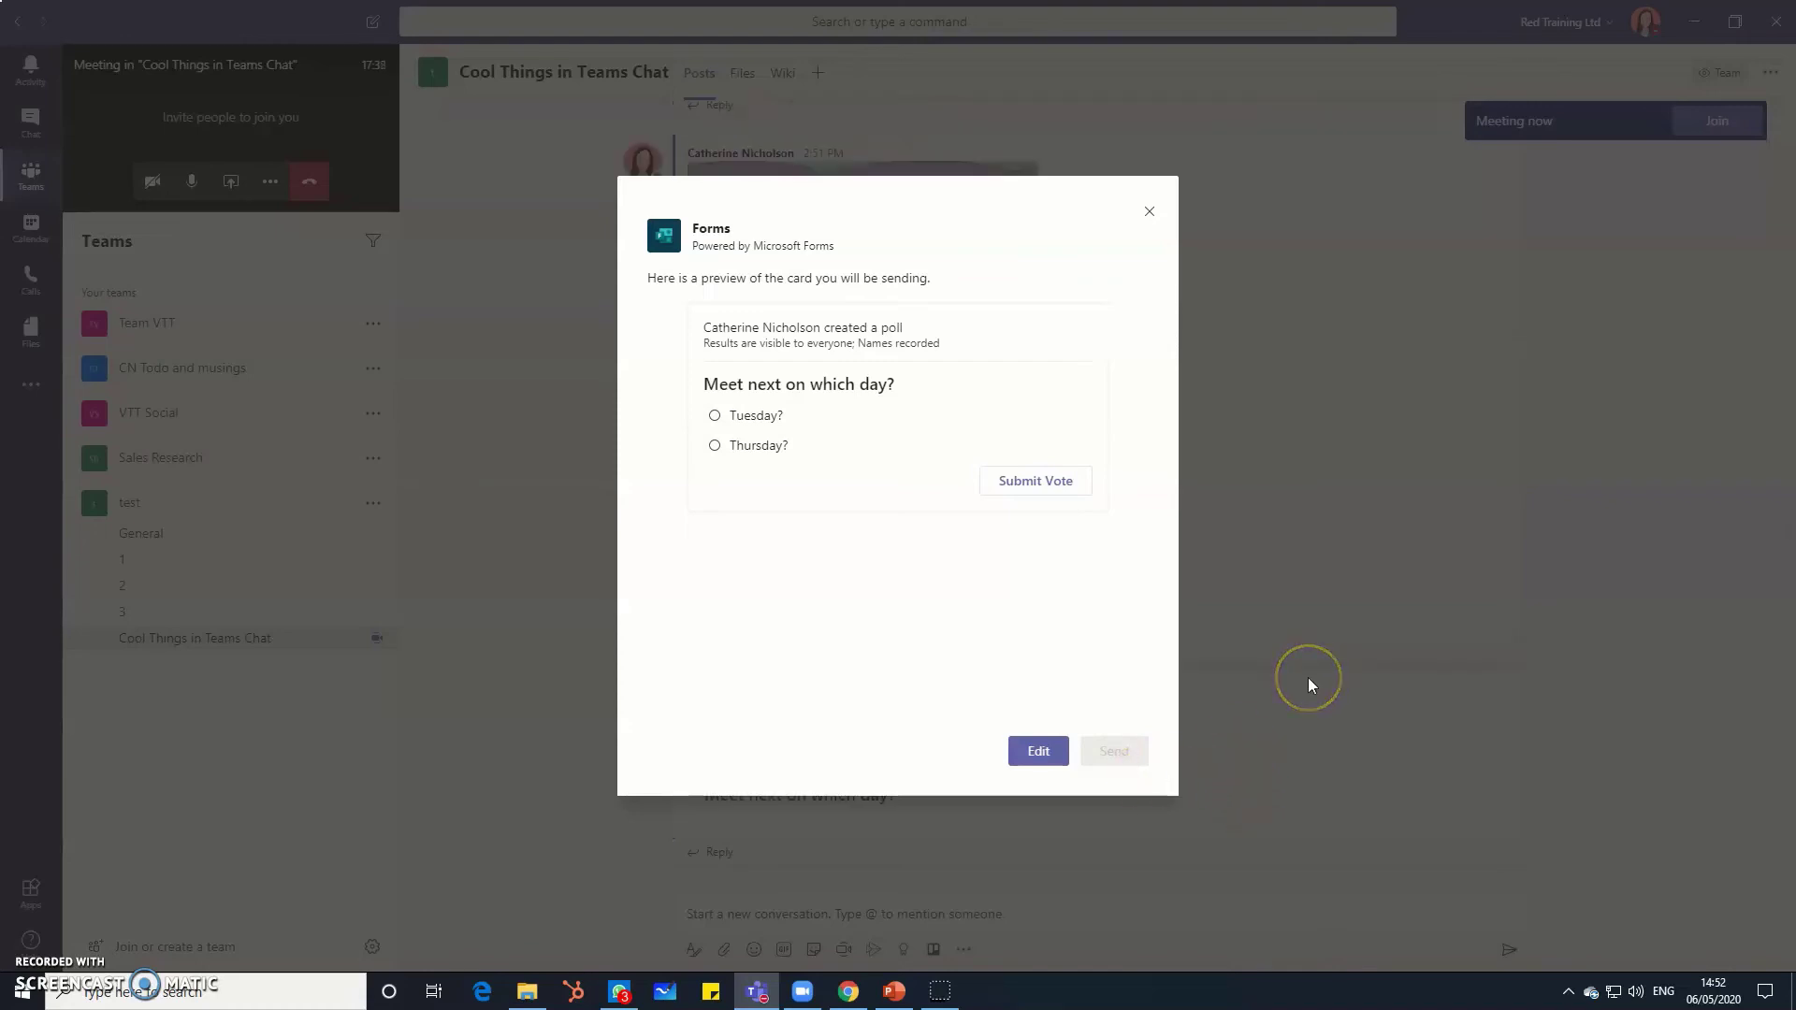
{"action": "left_click", "coordinate": [1150, 212]}
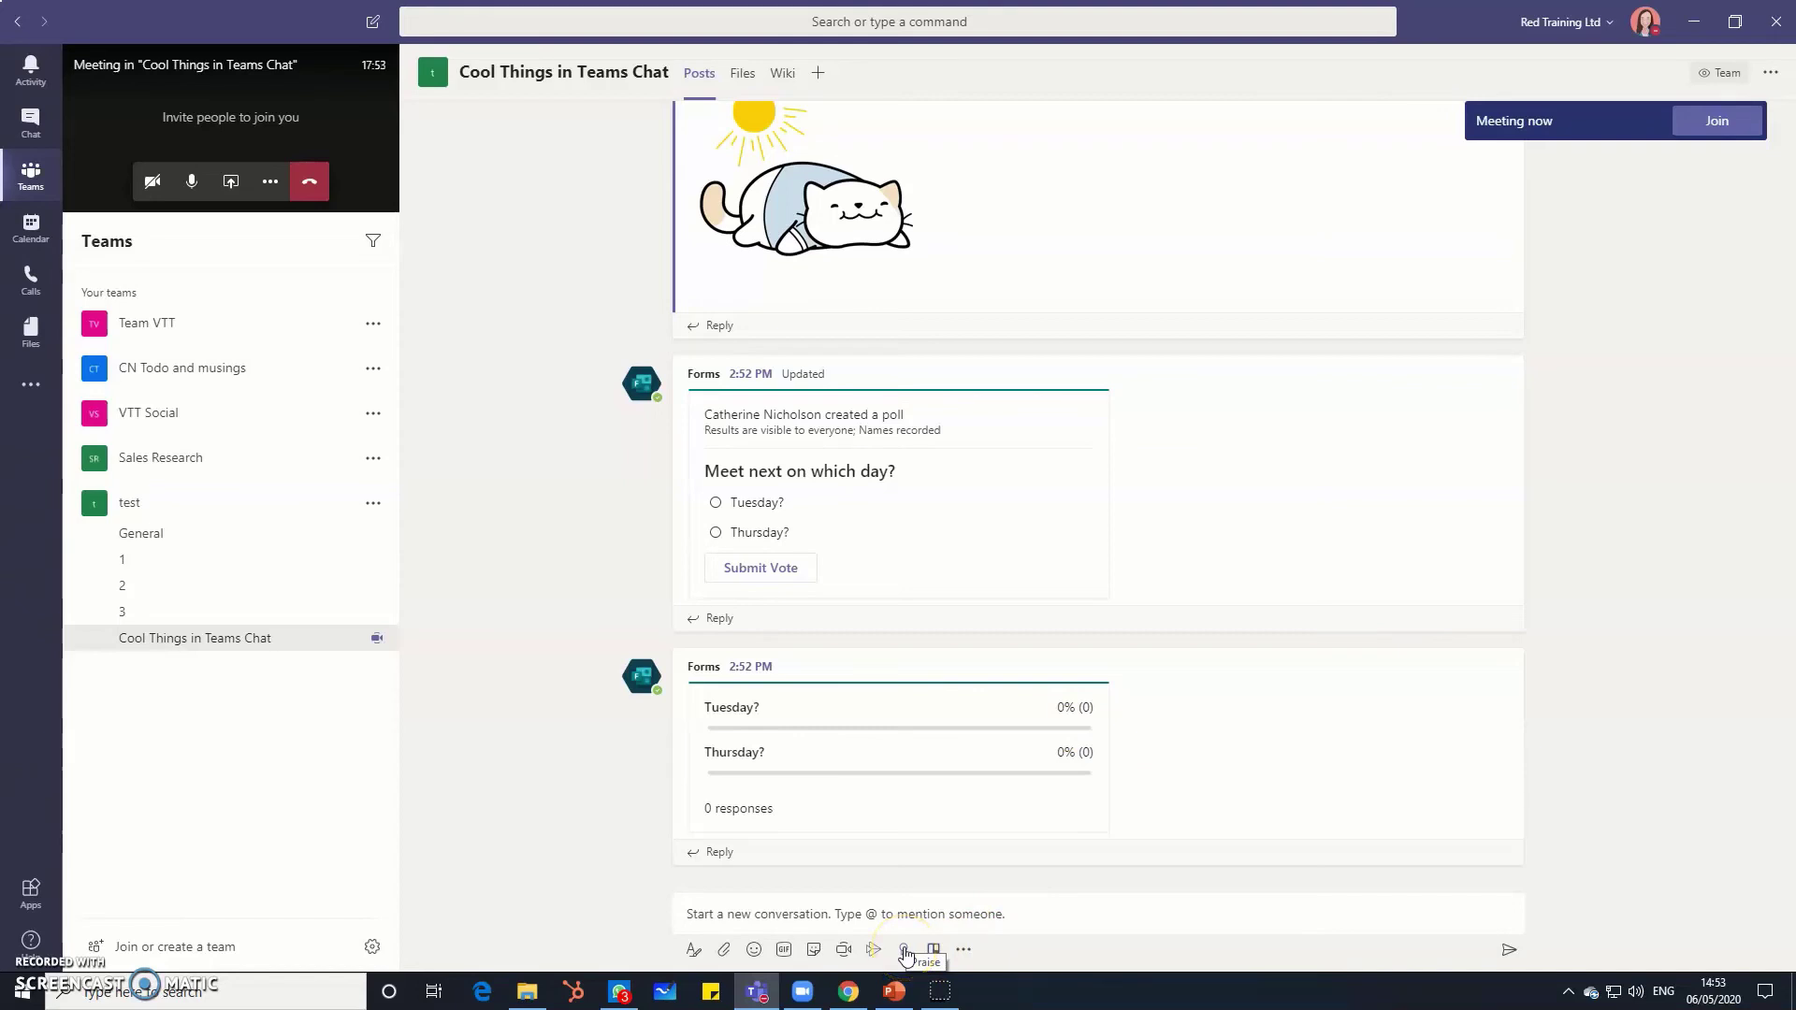
- Start a Praise with the Awesome badge and select a teammate as recipient
{"action": "left_click", "coordinate": [904, 949]}
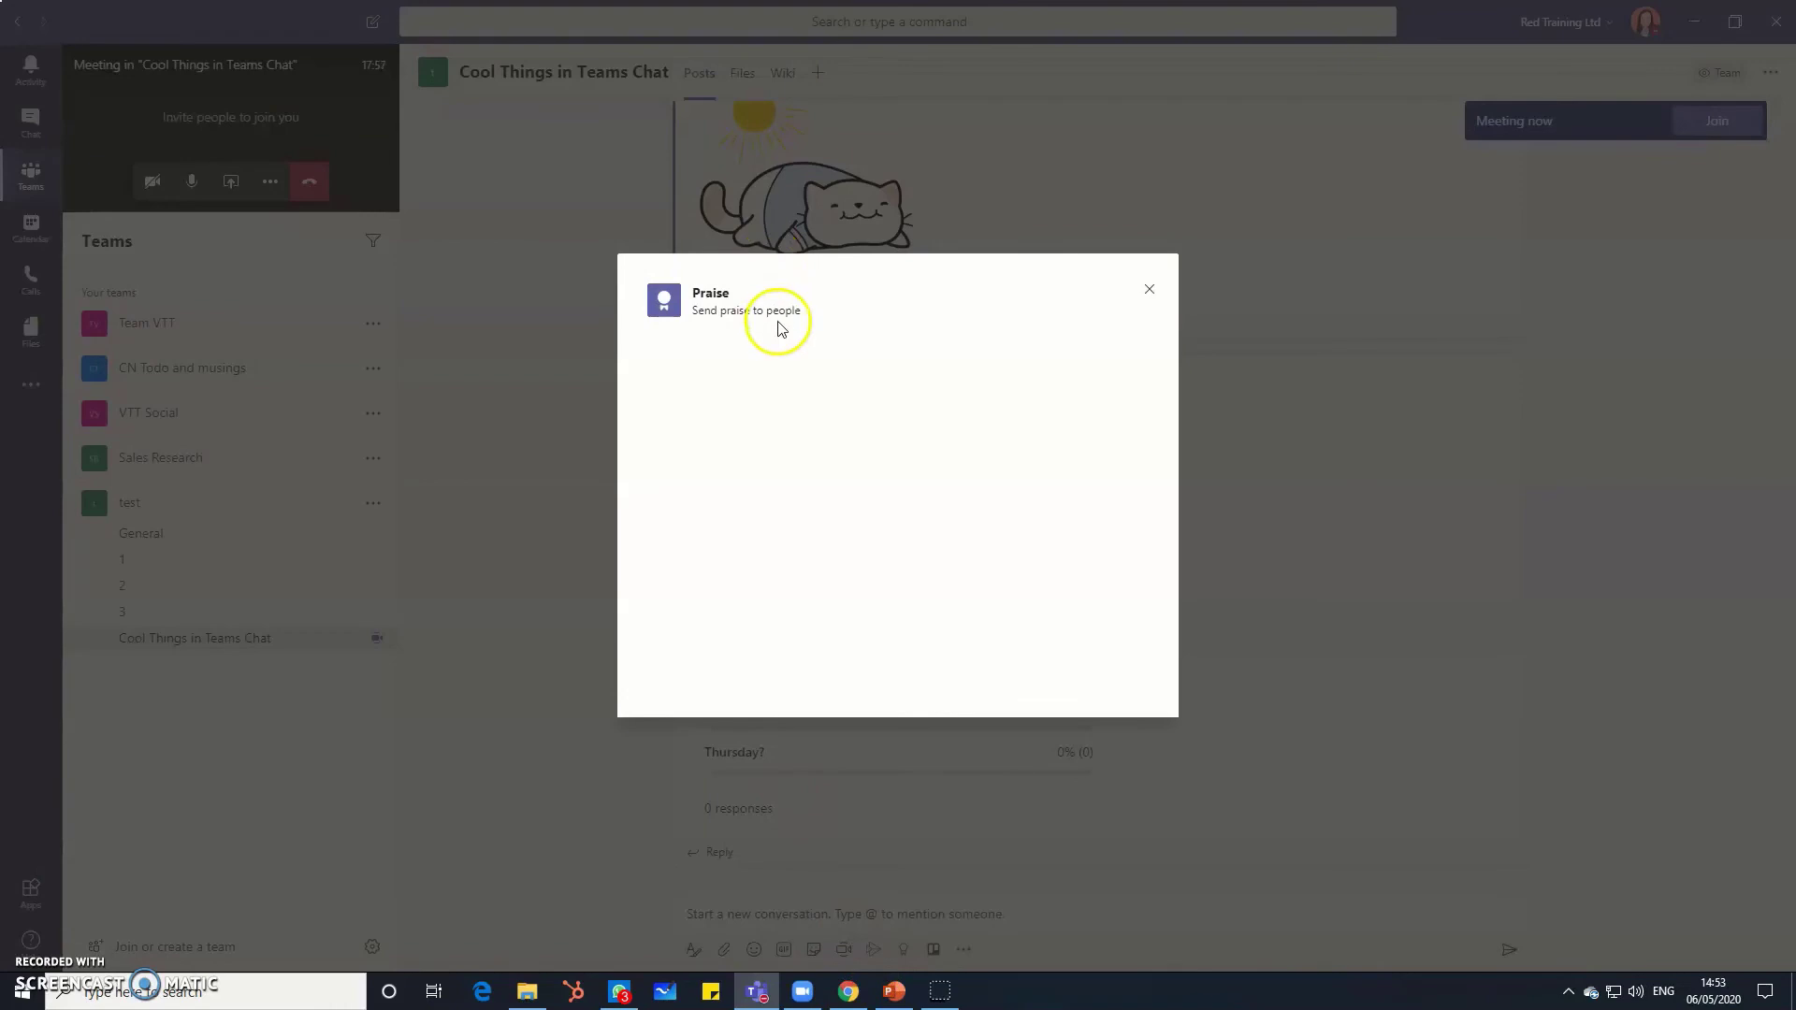
{"action": "left_click", "coordinate": [847, 370]}
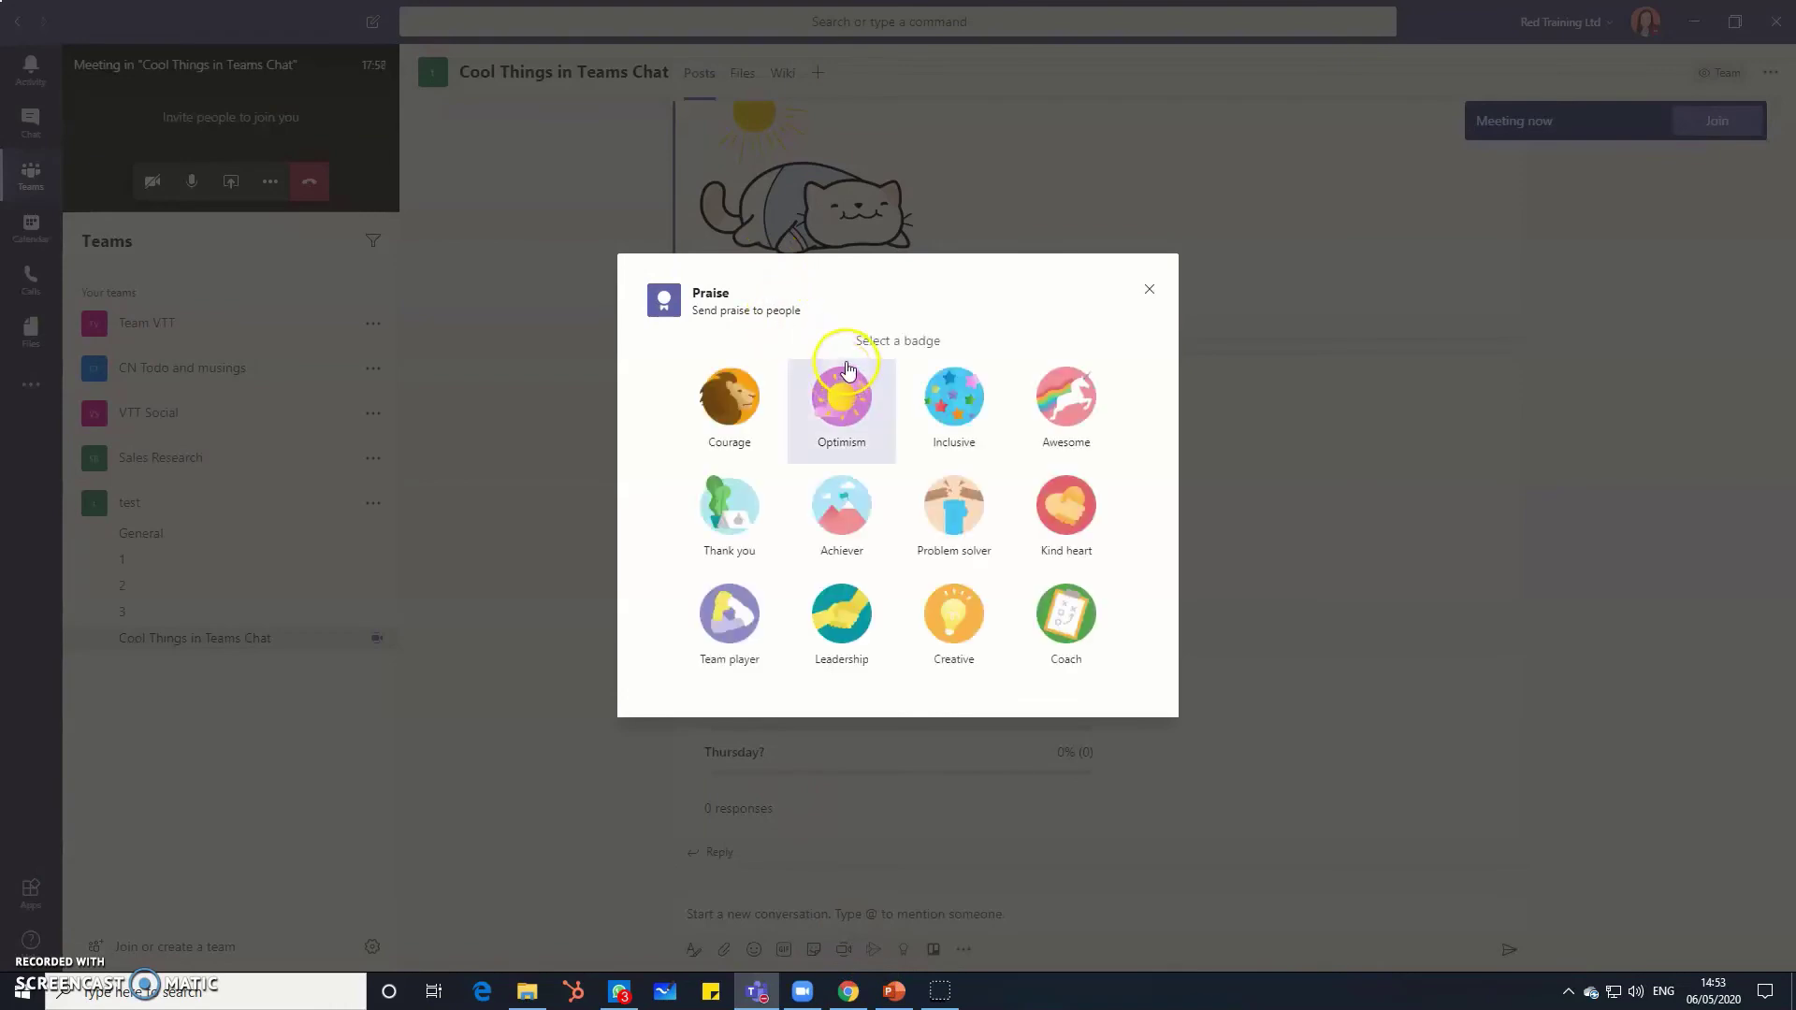
{"action": "left_click", "coordinate": [1071, 405]}
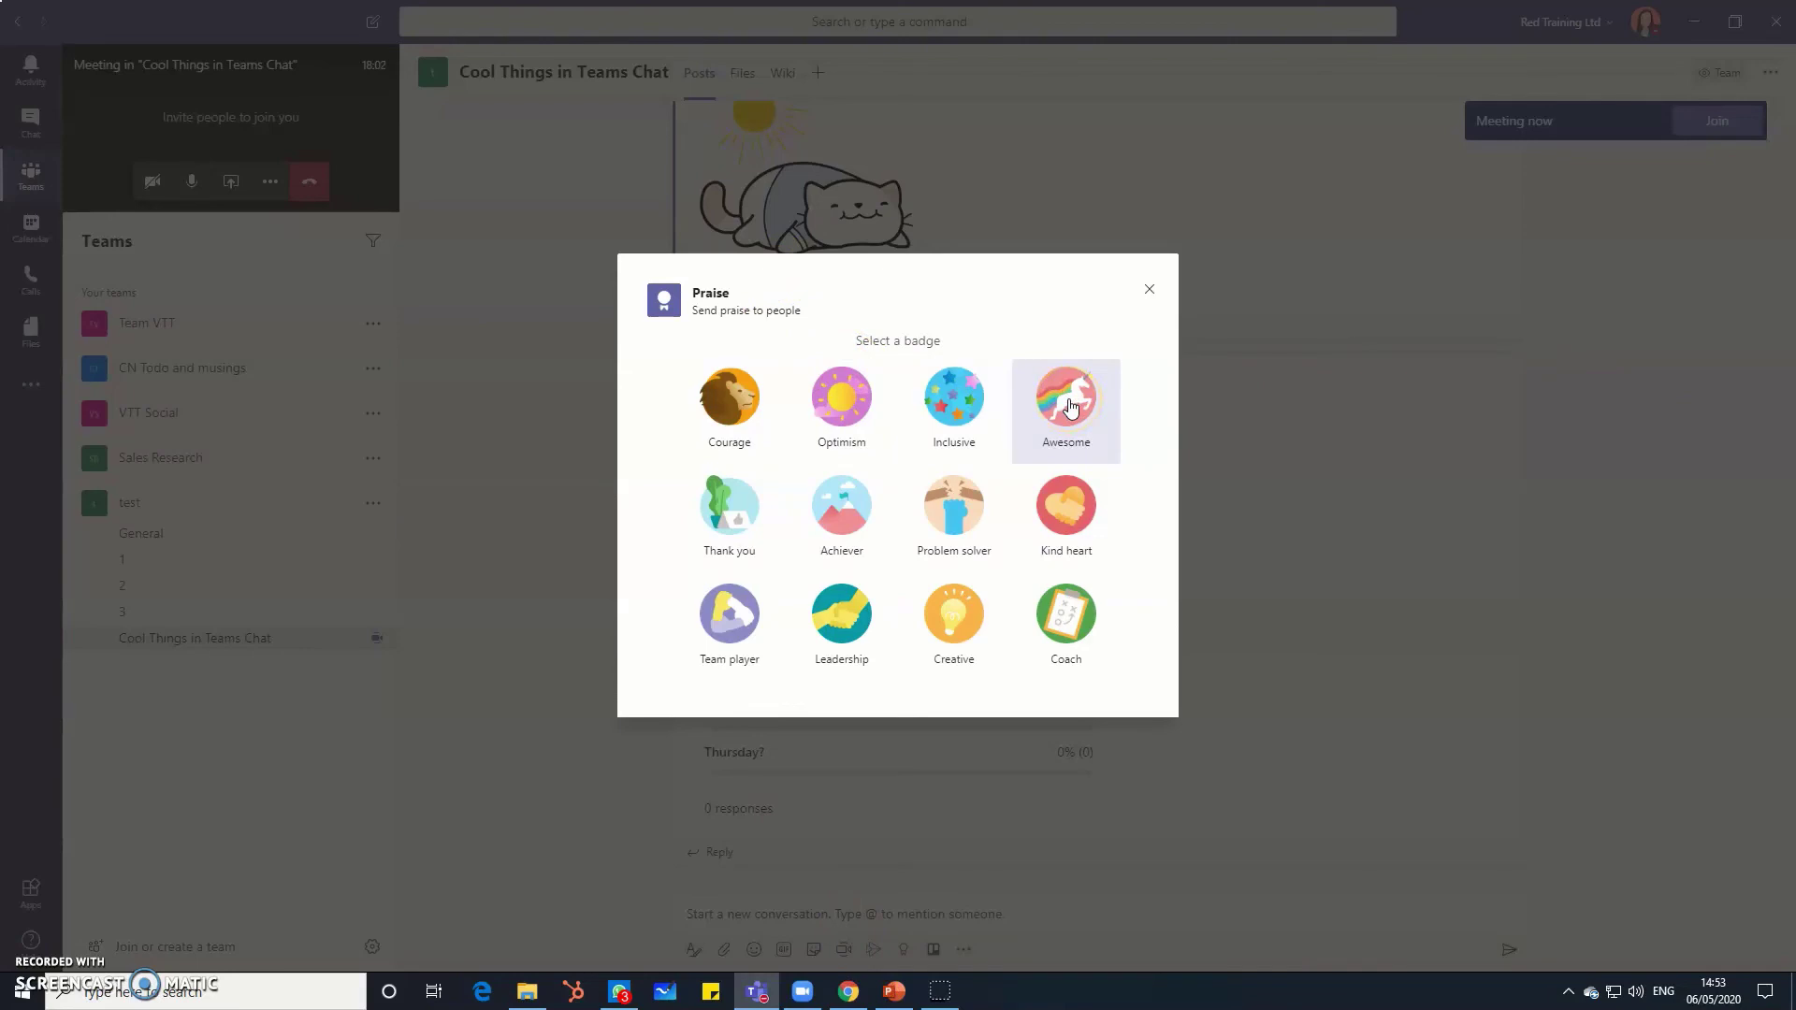
{"action": "left_click", "coordinate": [1071, 405]}
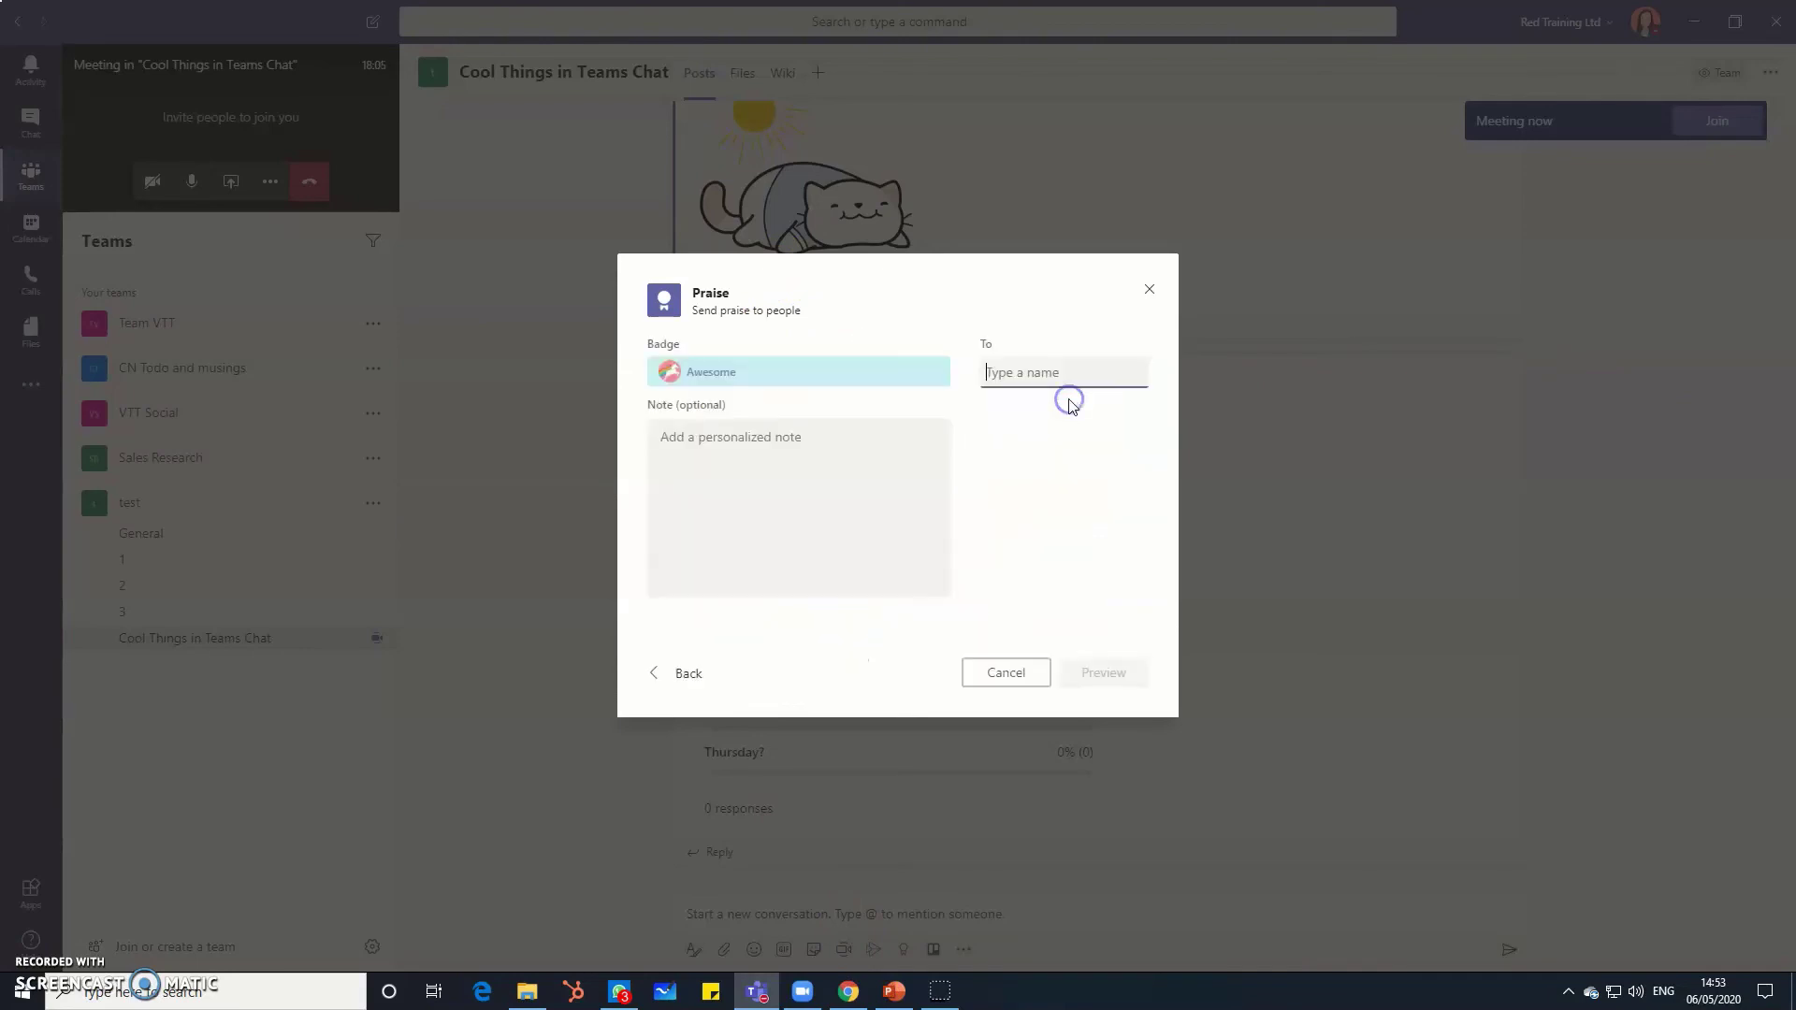
{"action": "type", "text": "abi"}
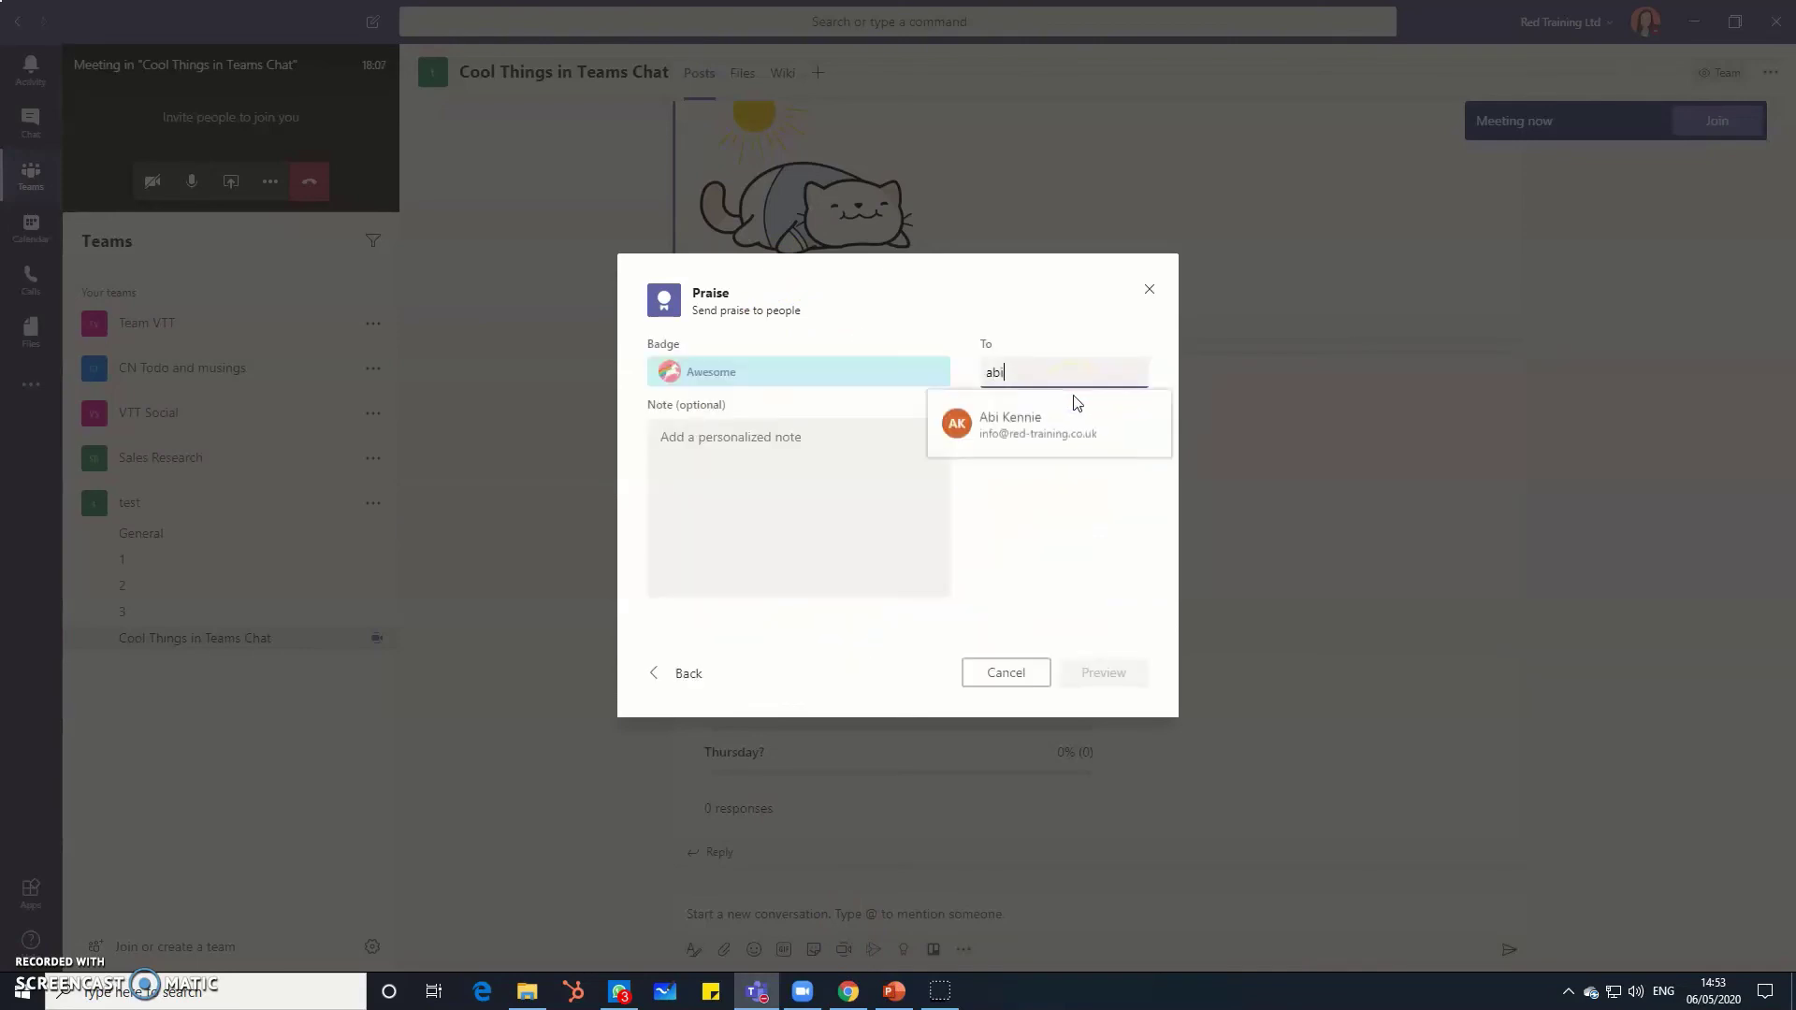
{"action": "left_click", "coordinate": [1048, 431]}
- Add the note 'You are awesome!', preview and post the praise, then react with a heart
{"action": "left_click", "coordinate": [725, 473]}
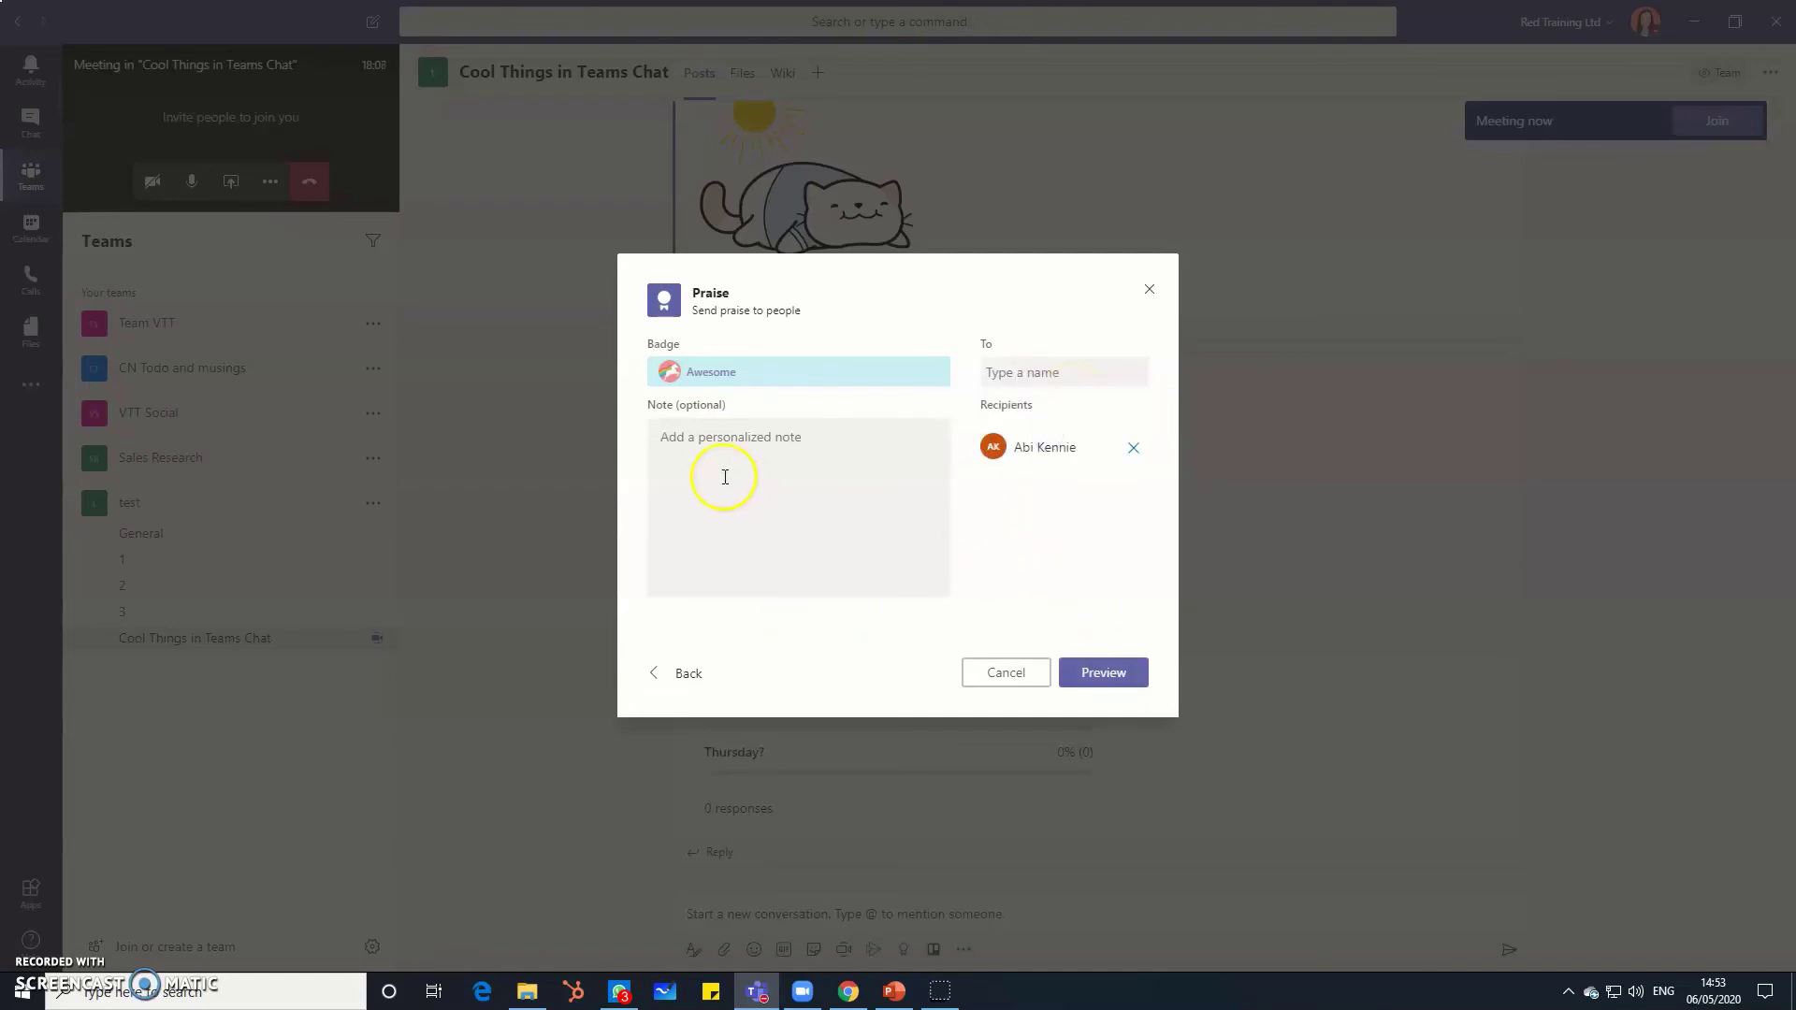
{"action": "type", "text": "You are awesome!"}
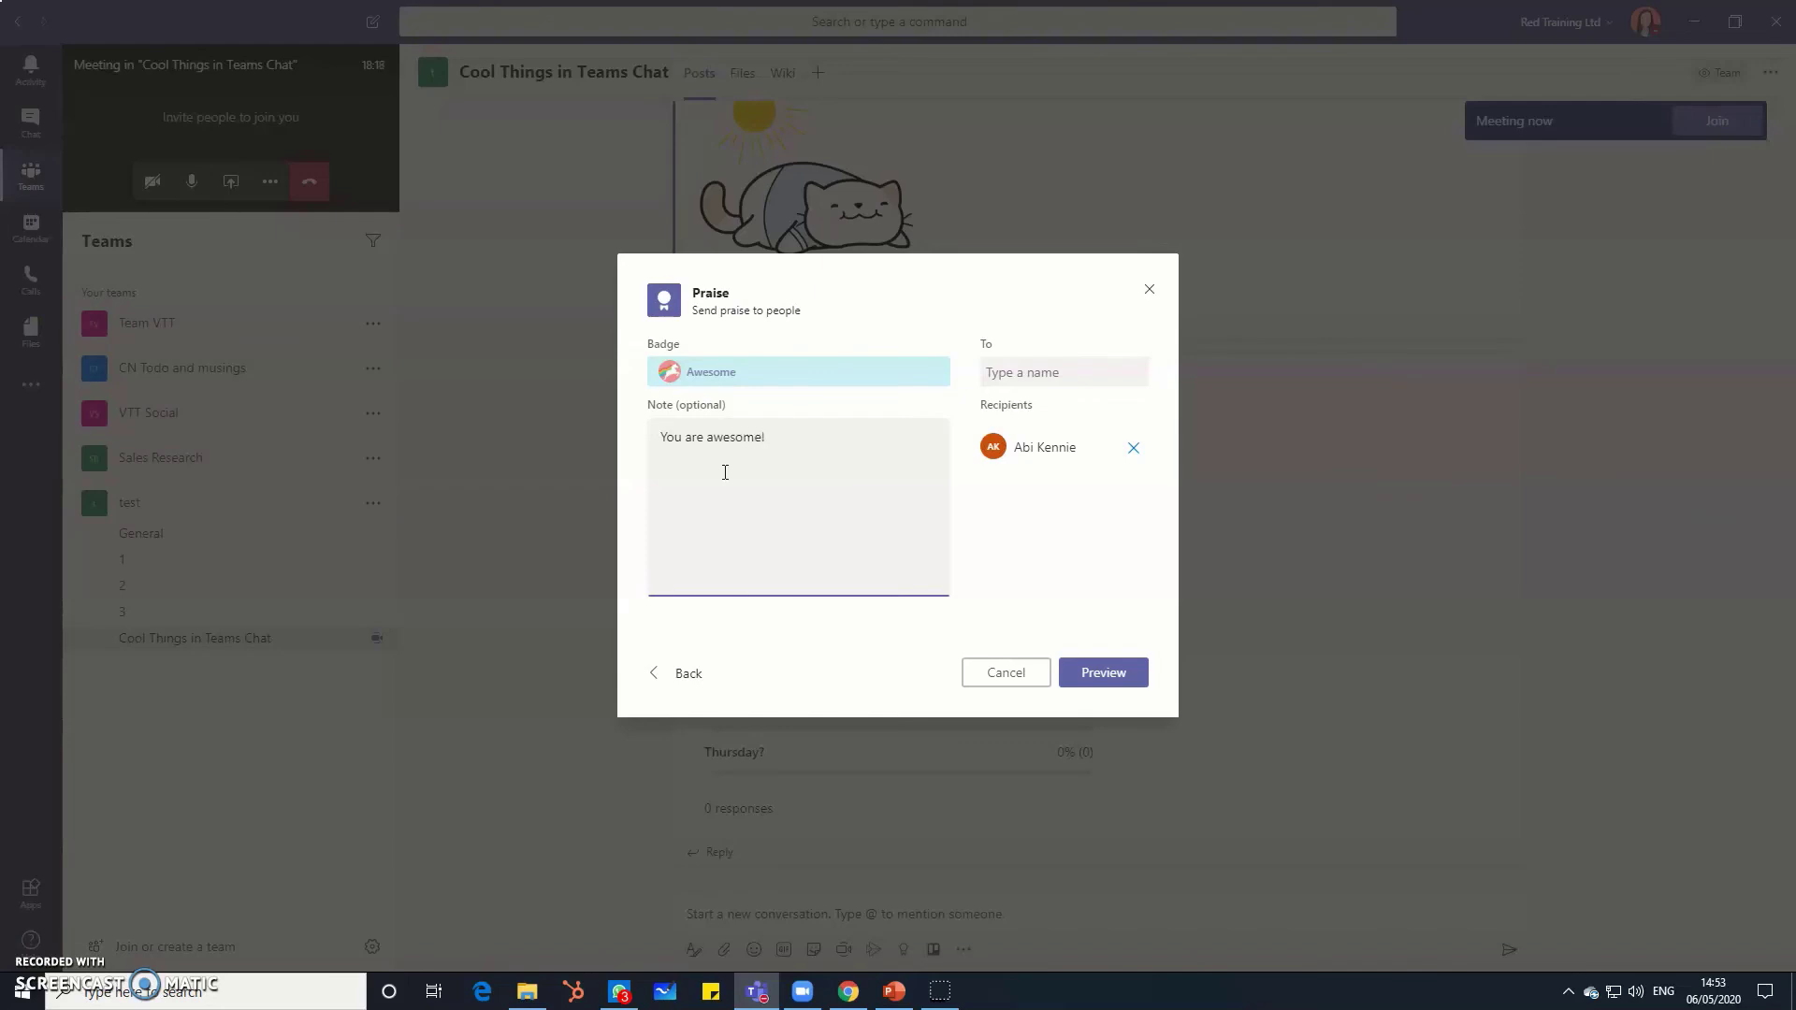
{"action": "left_click", "coordinate": [1105, 670]}
{"action": "left_click", "coordinate": [1115, 677]}
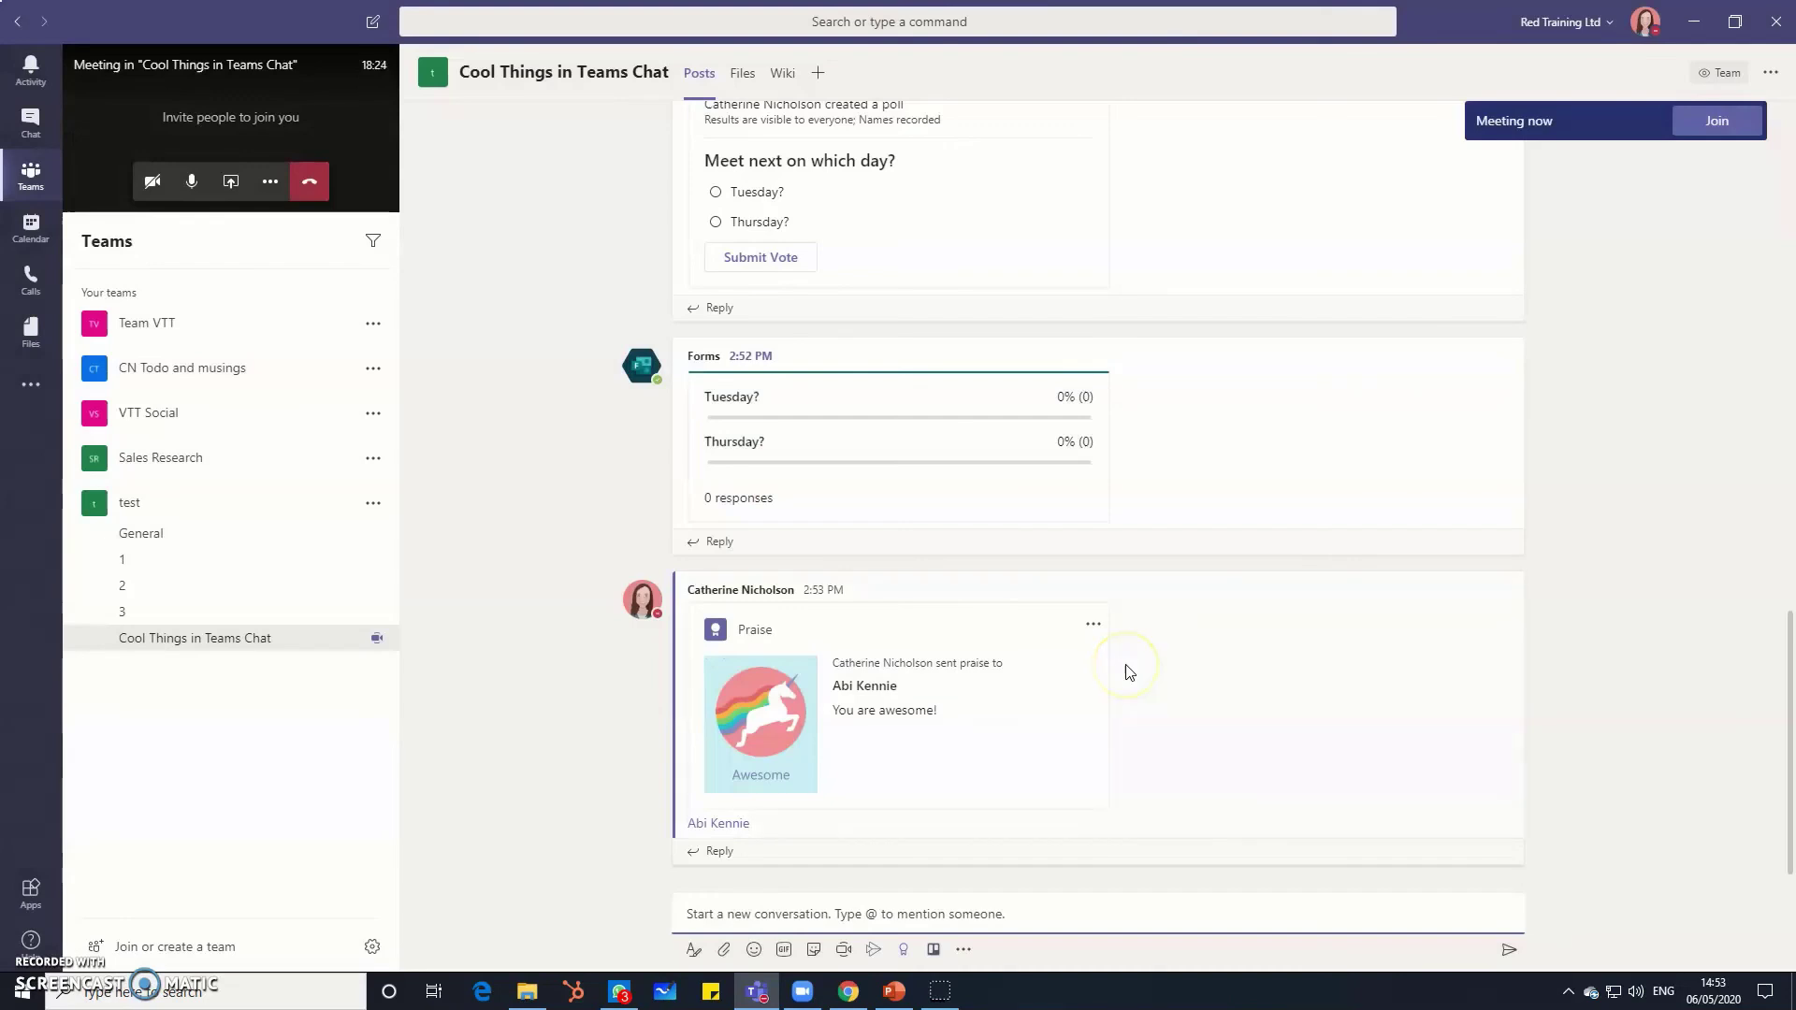
{"action": "mouse_move", "coordinate": [1137, 665]}
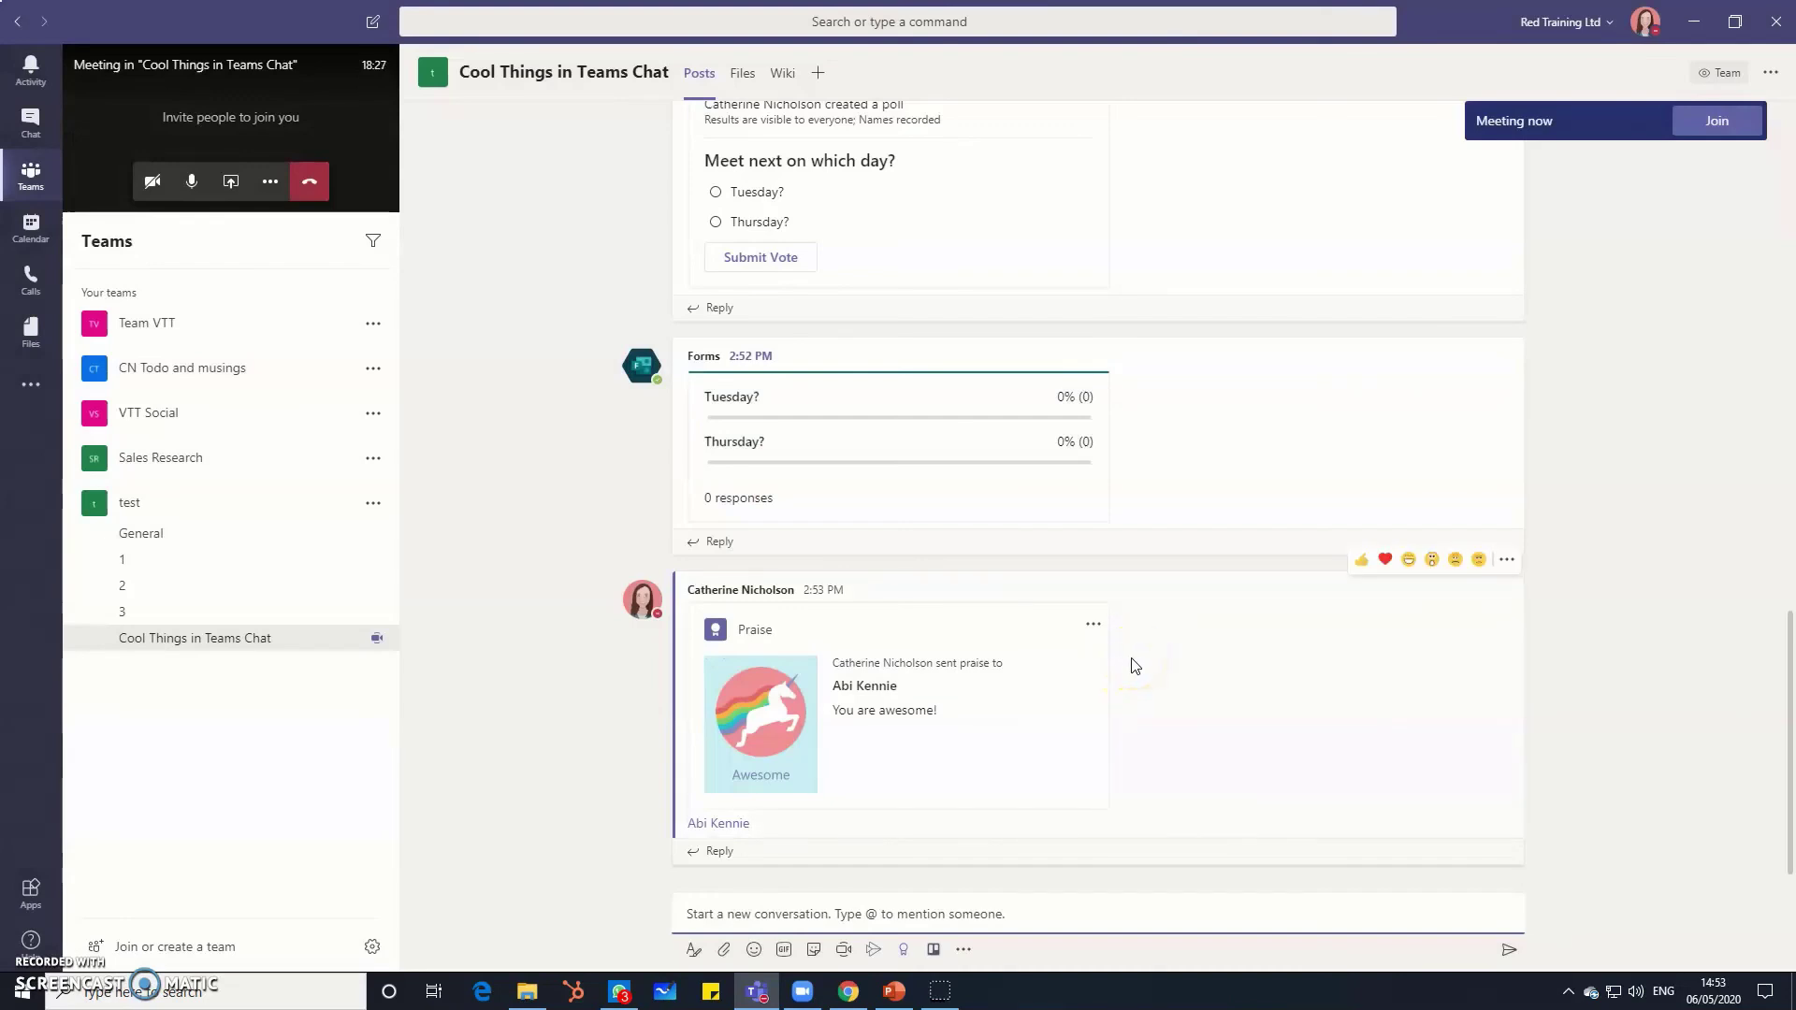
{"action": "left_click", "coordinate": [1125, 669]}
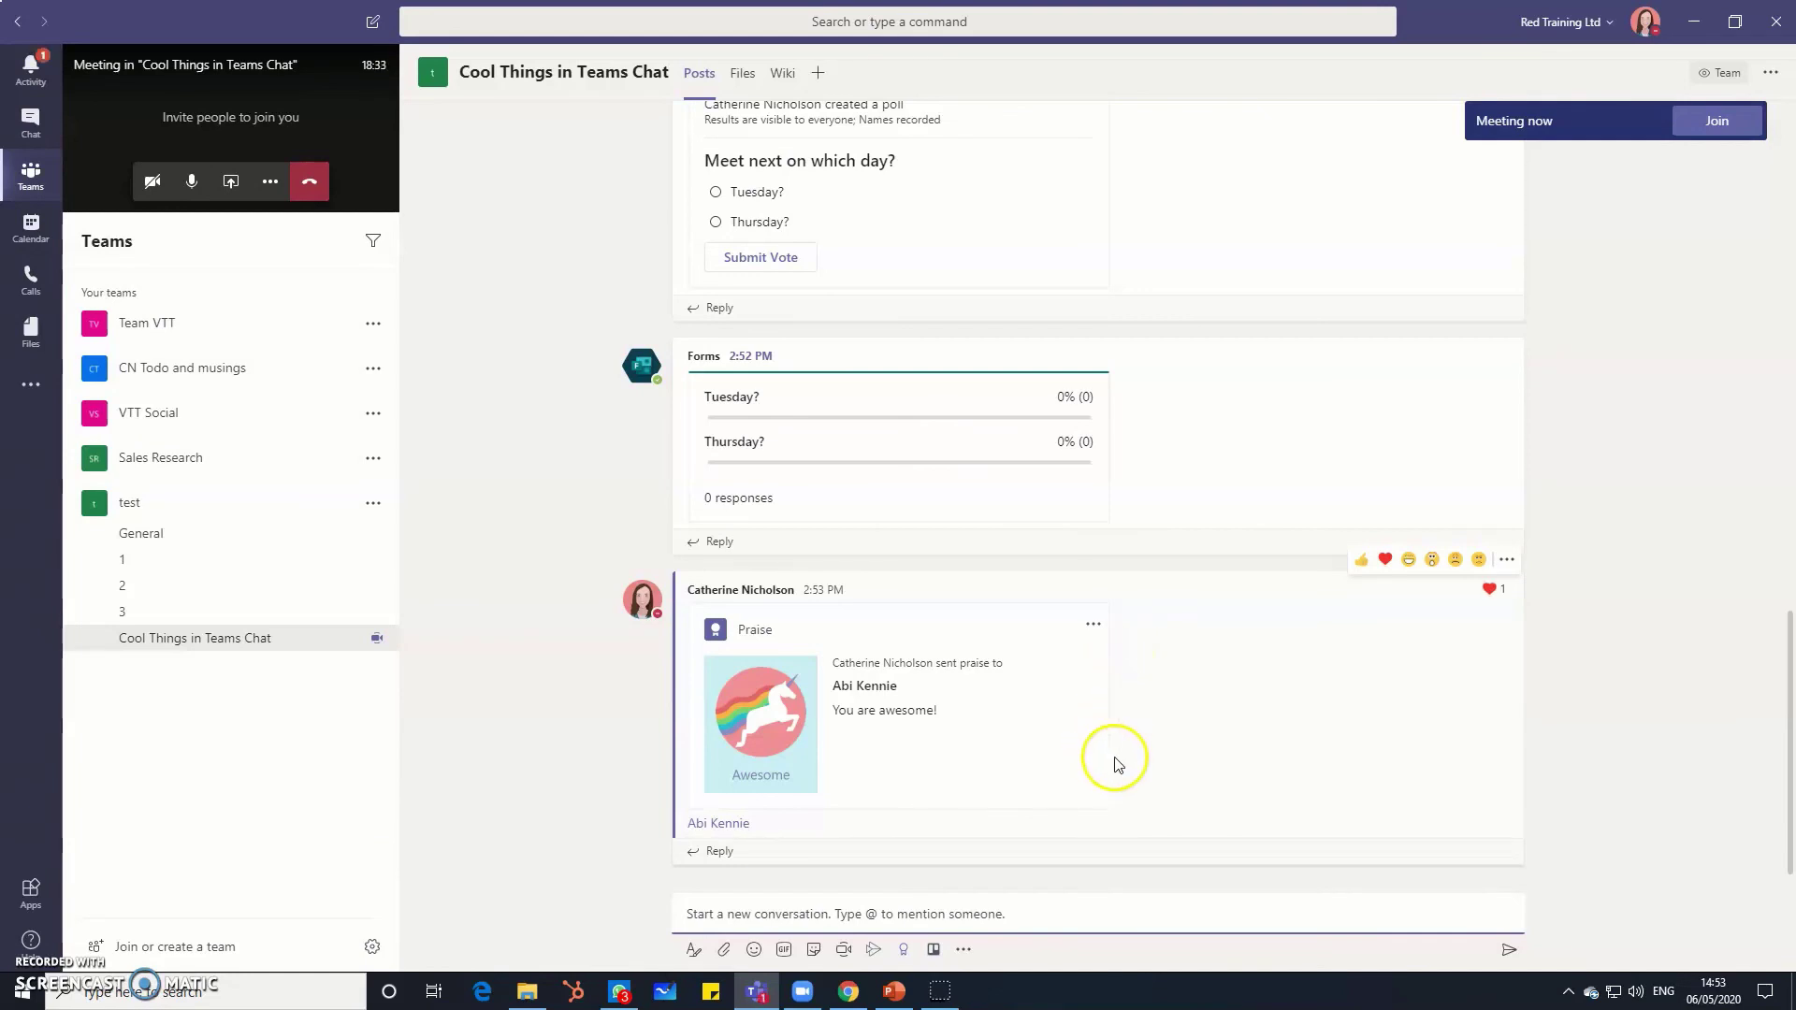
- Switch from the channel posts back to the full-screen meeting call with its controls
{"action": "scroll", "coordinate": [1130, 529], "scroll_direction": "up", "scroll_amount": 3}
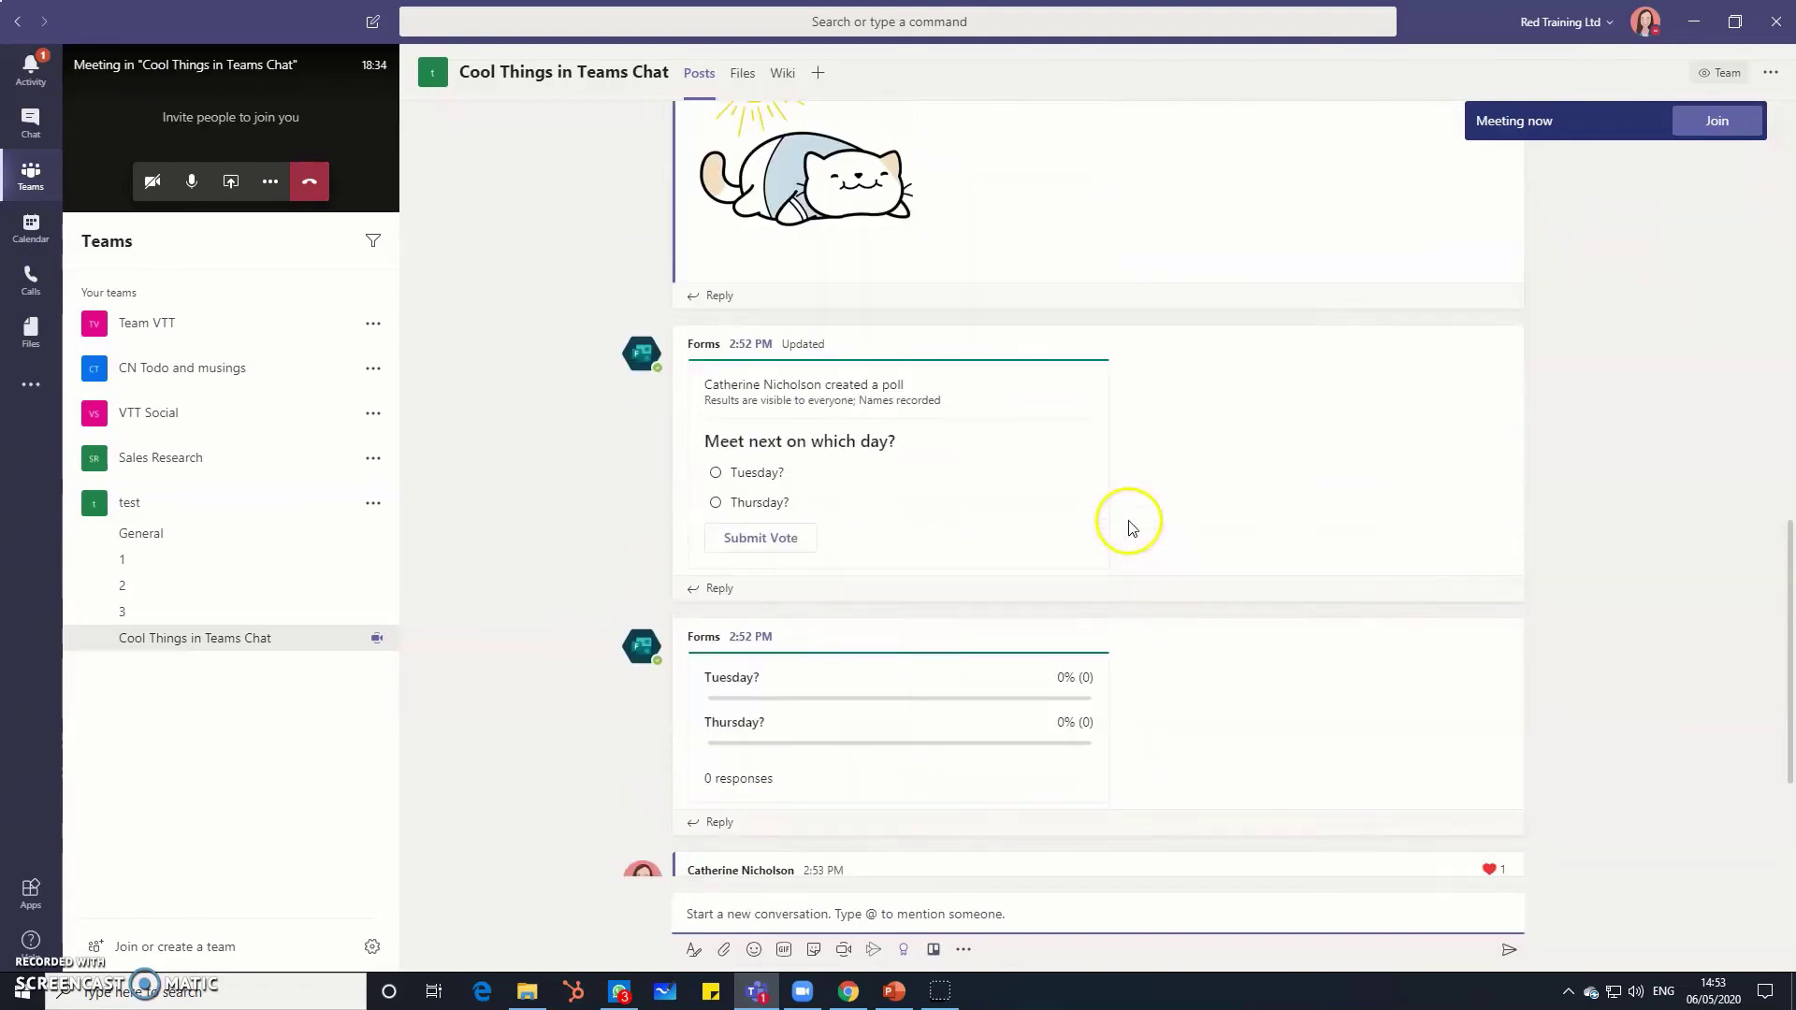
{"action": "scroll", "coordinate": [1130, 530], "scroll_direction": "down", "scroll_amount": 3}
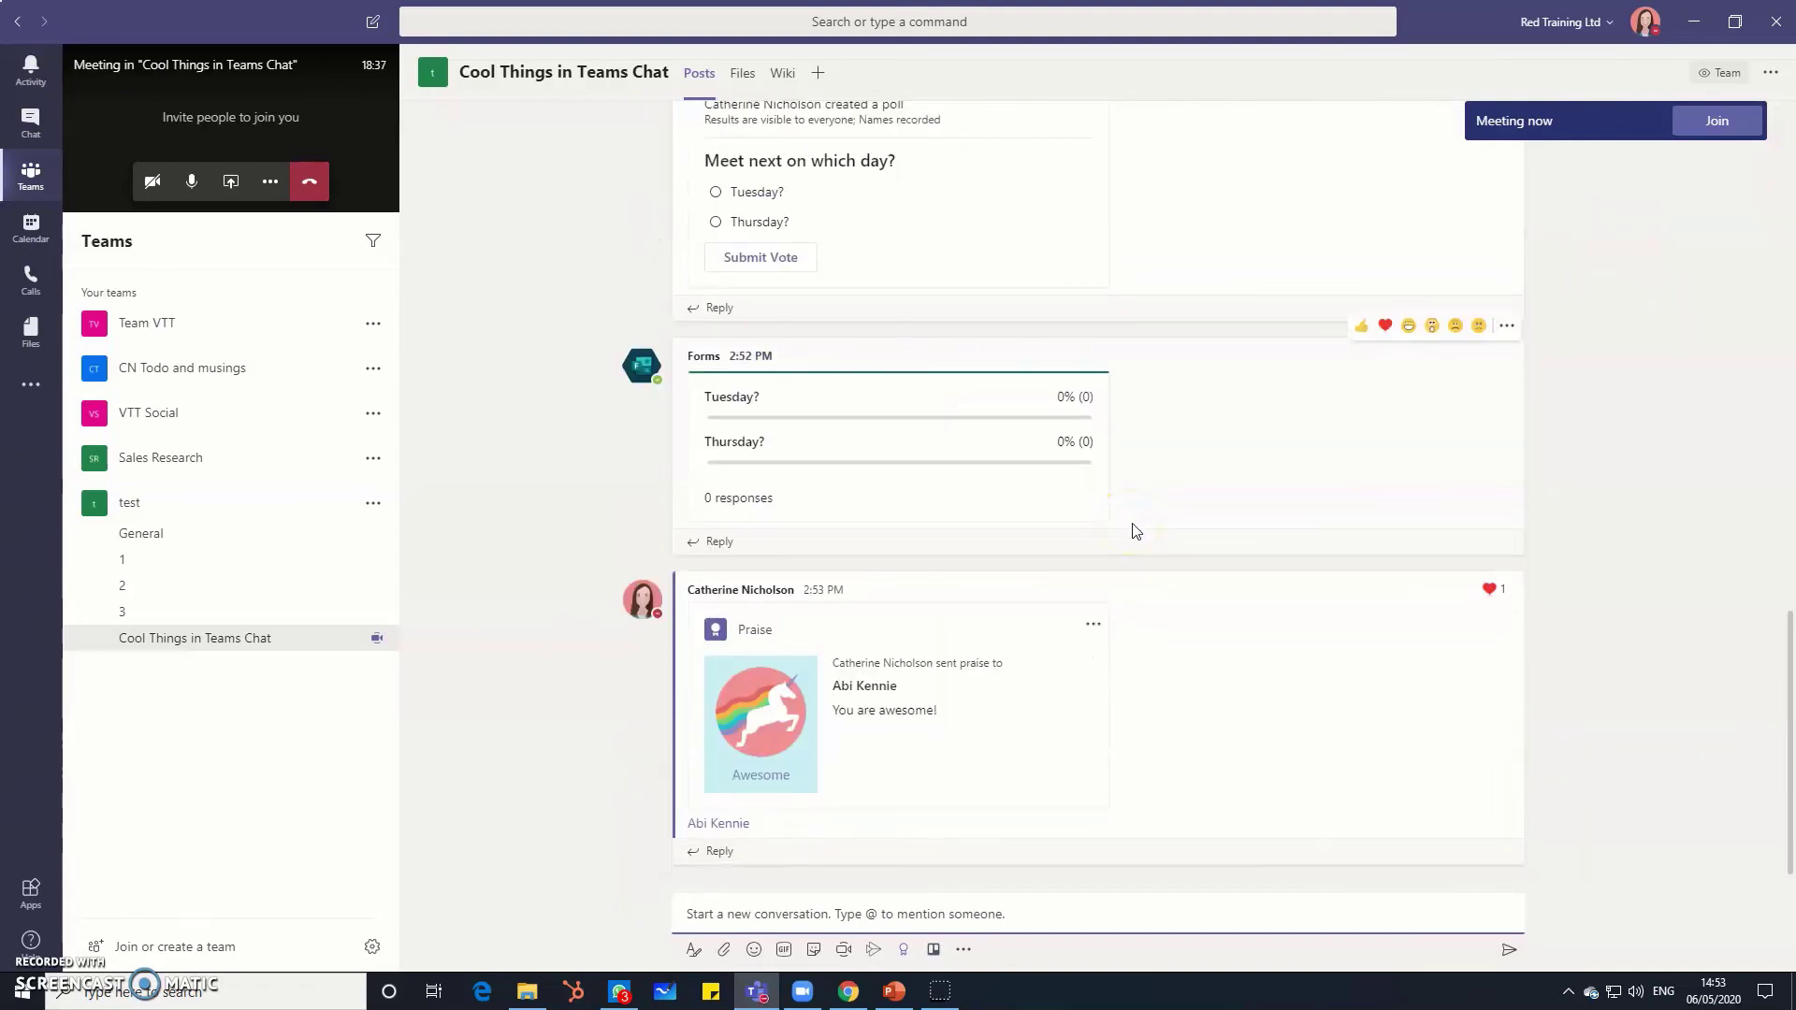
{"action": "left_click", "coordinate": [265, 112]}
{"action": "left_click", "coordinate": [861, 853]}
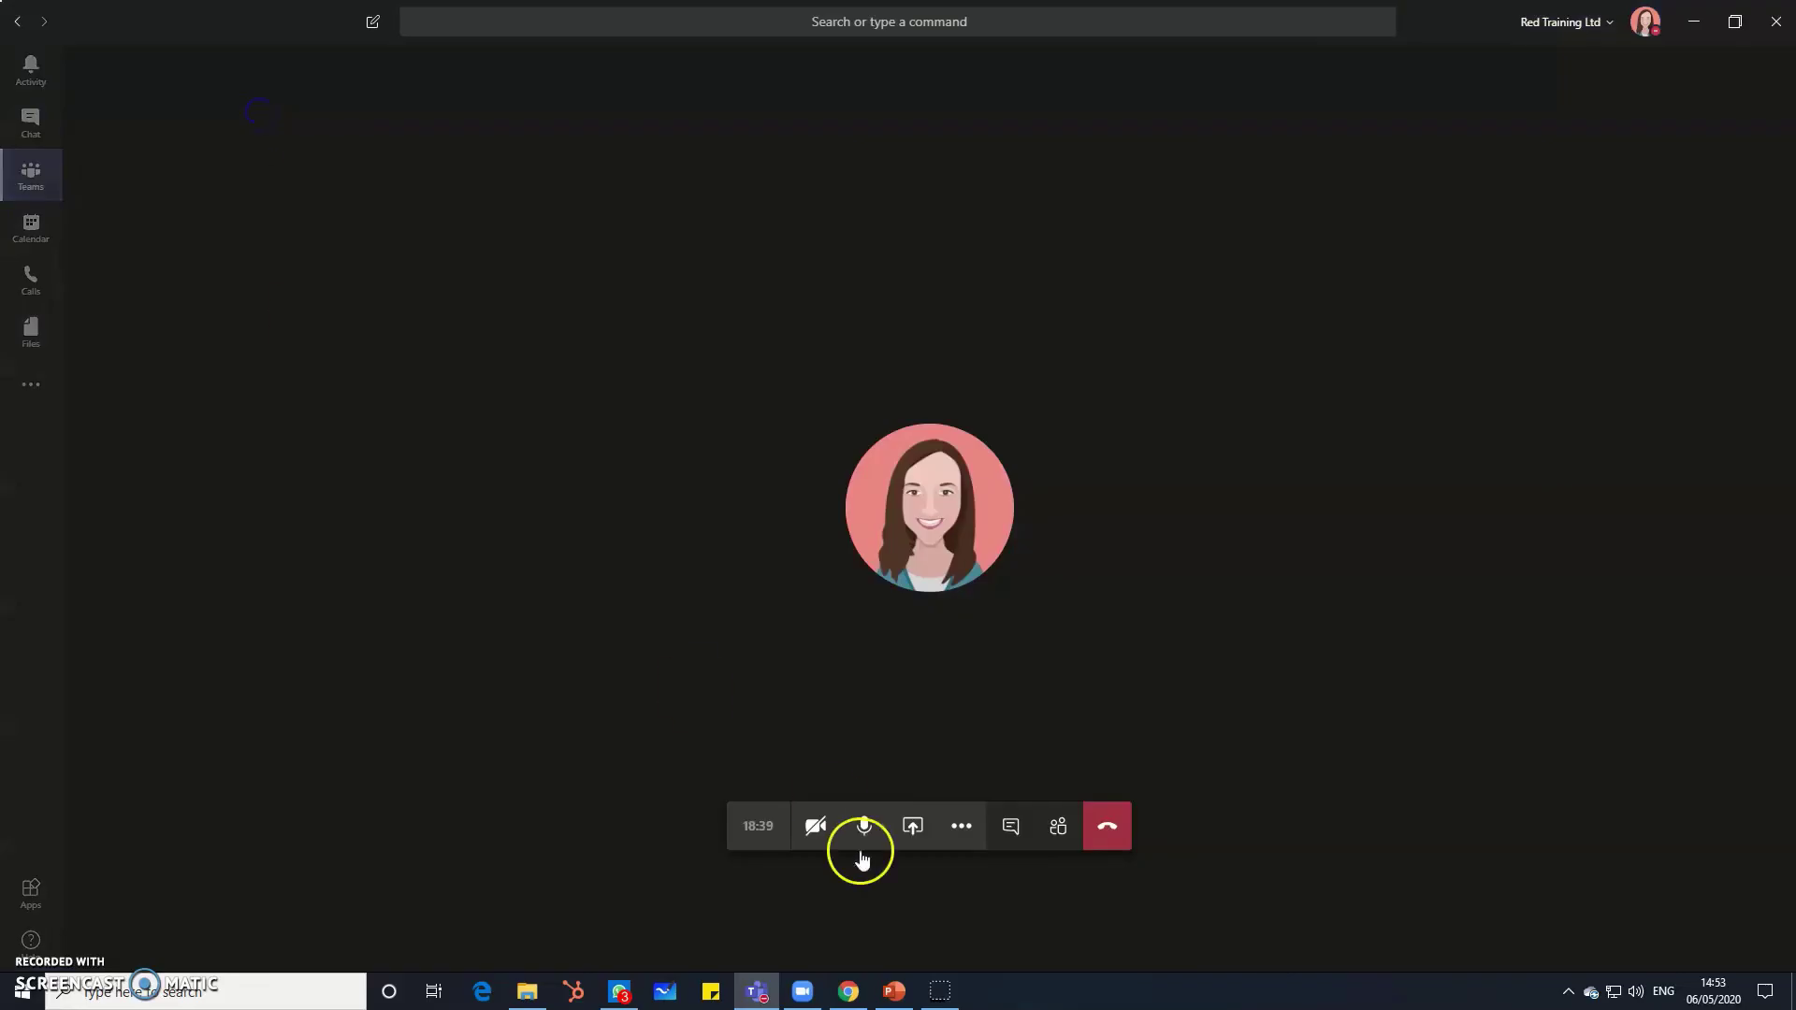